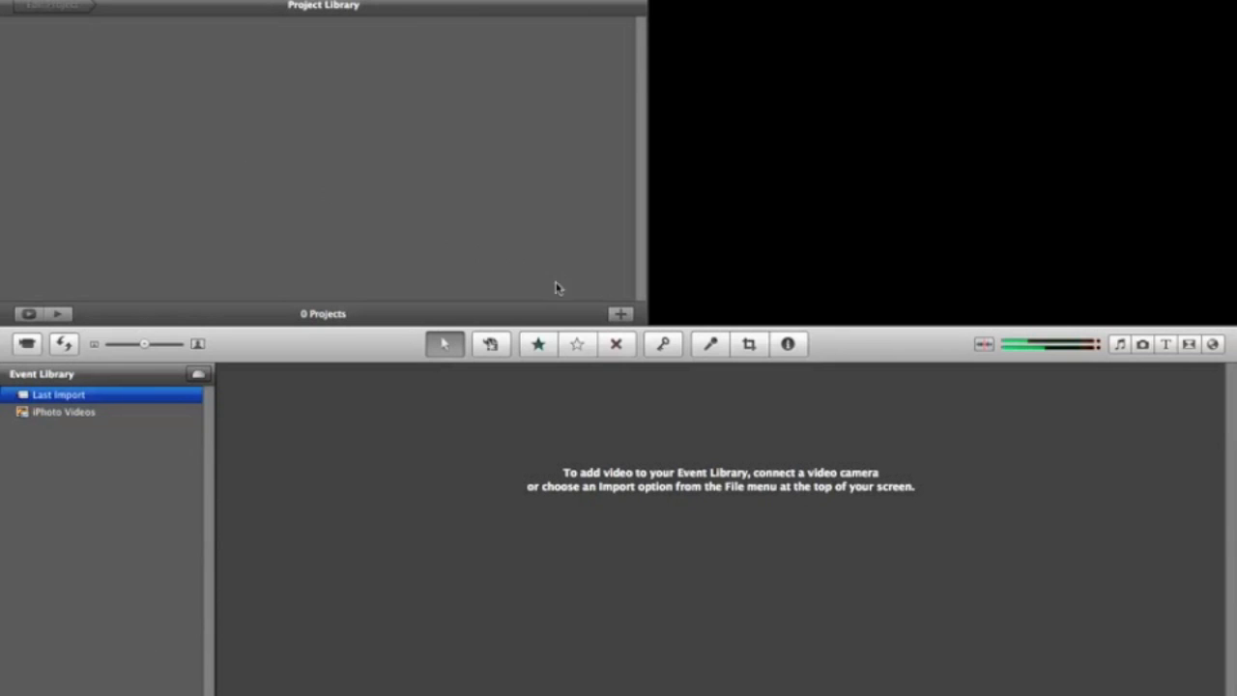
Step: Start a new project and name it Demo Movie
left_click(619, 313)
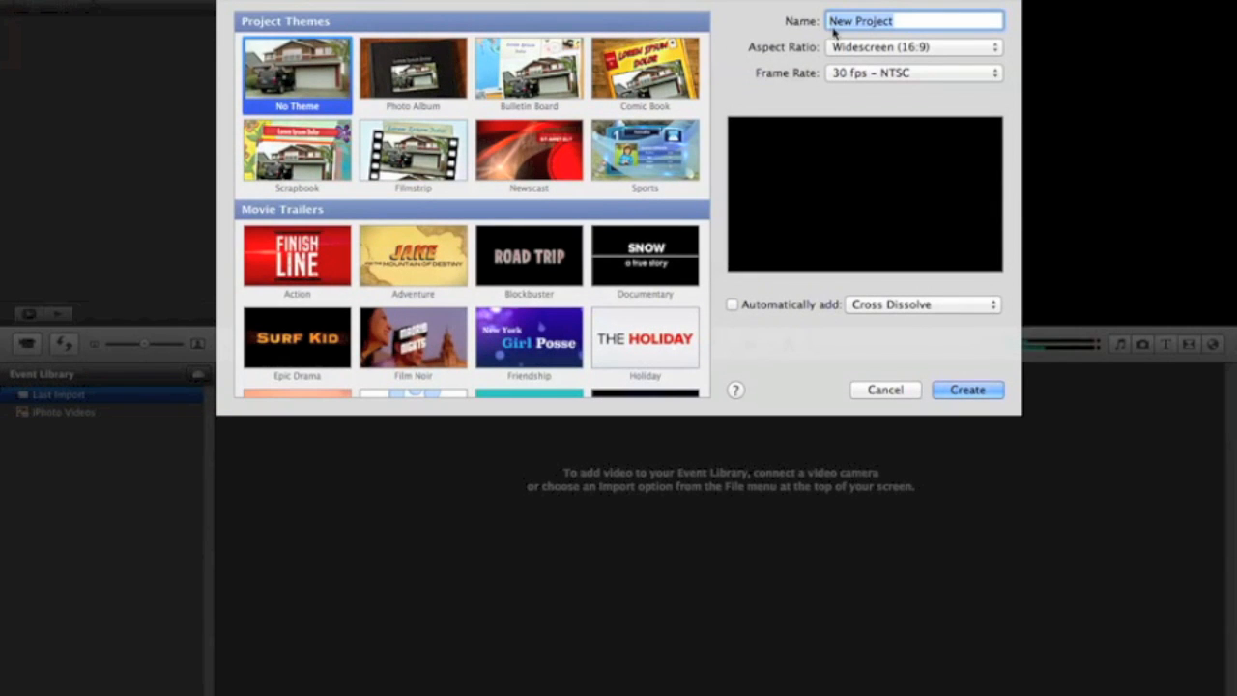
type("Demo Movie")
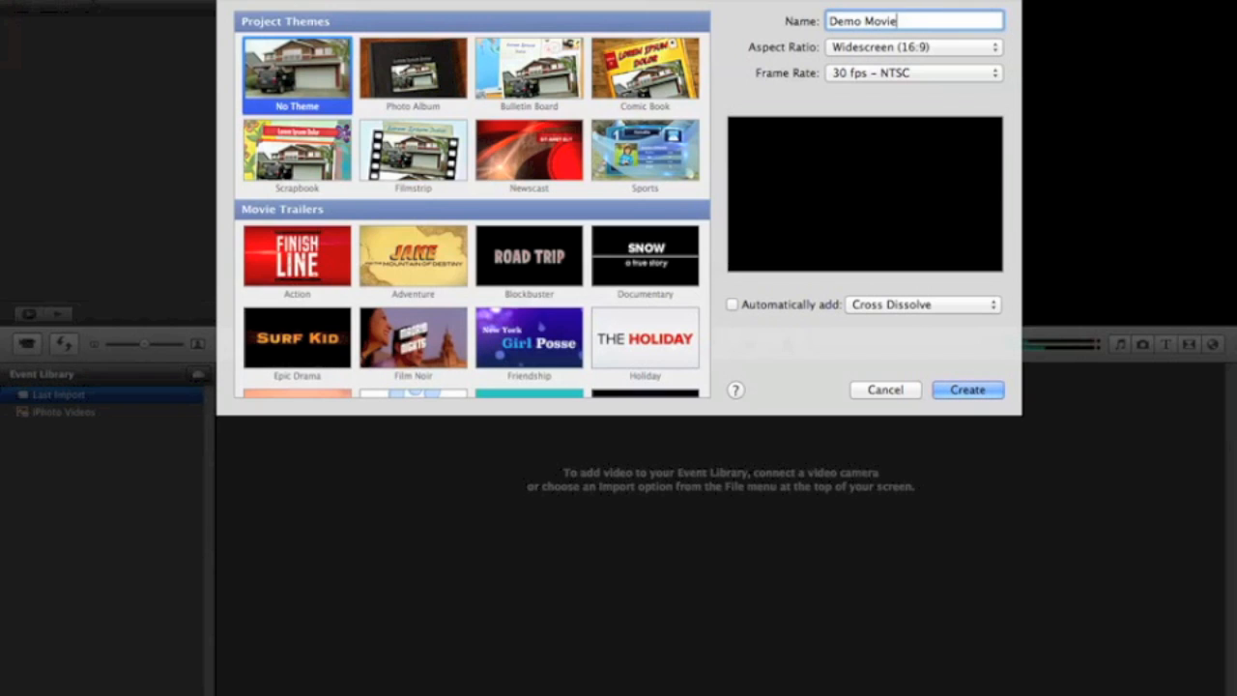
Step: Try the Standard (4:3) aspect ratio for the project and return it to Widescreen (16:9)
left_click(870, 48)
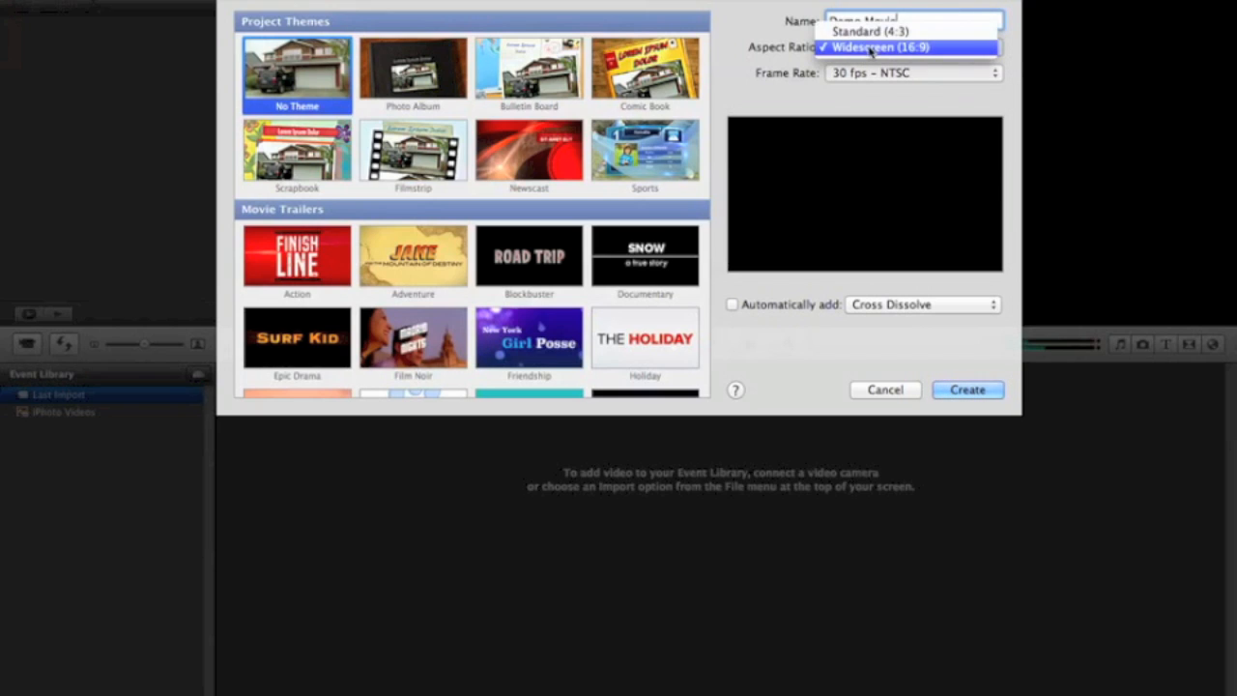
left_click(867, 27)
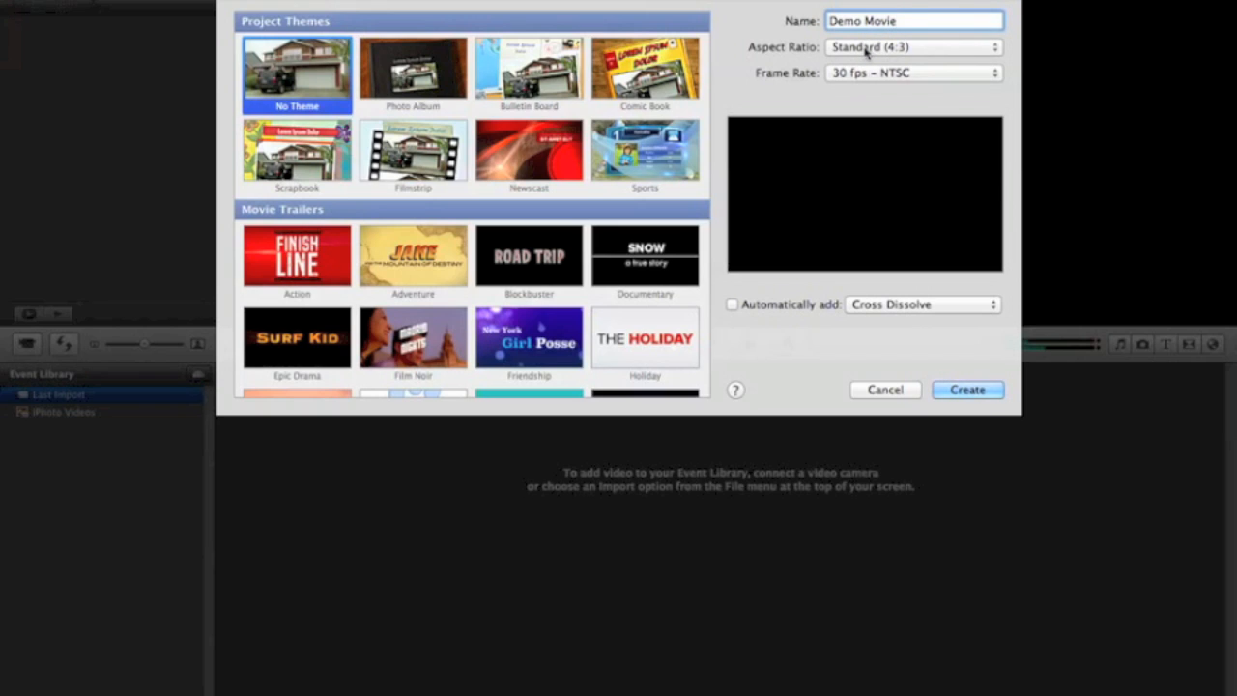
left_click(867, 48)
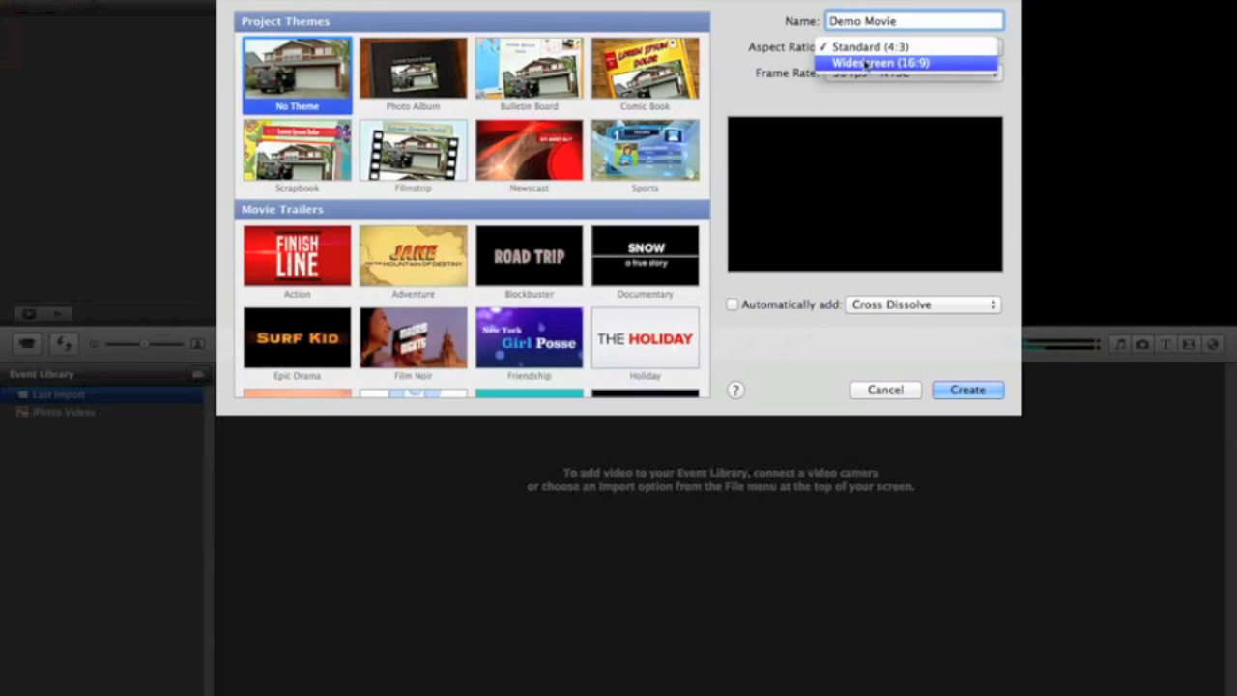
left_click(867, 63)
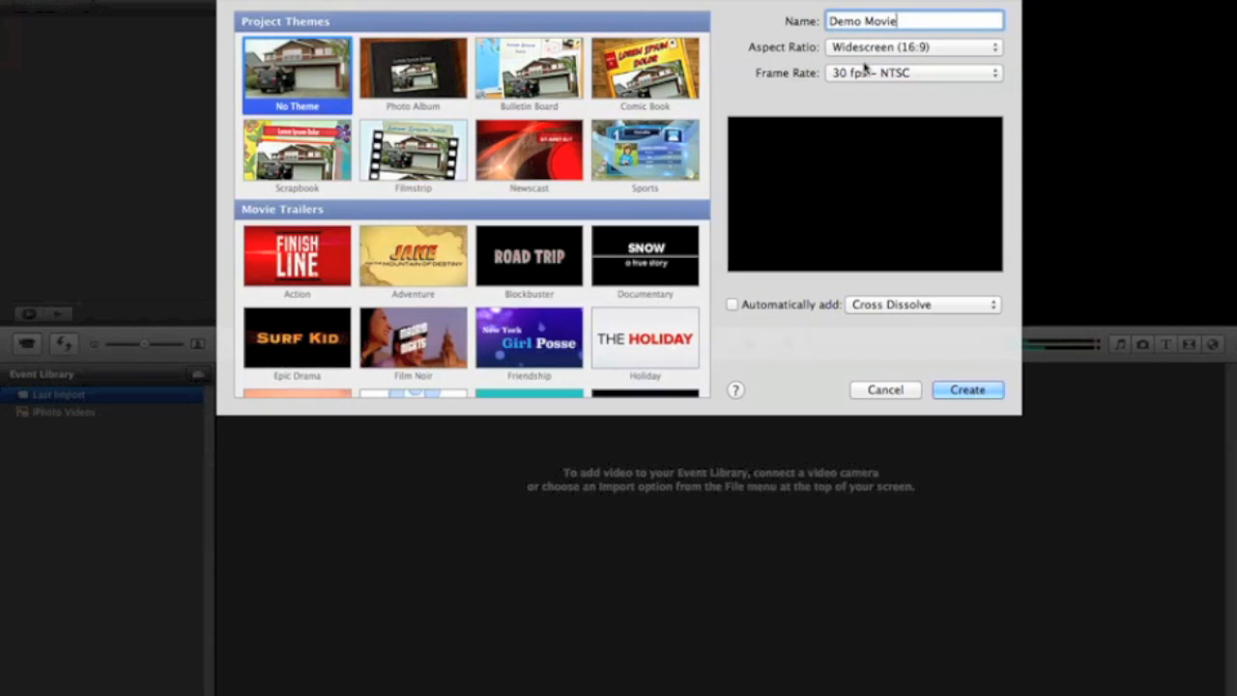
left_click(875, 48)
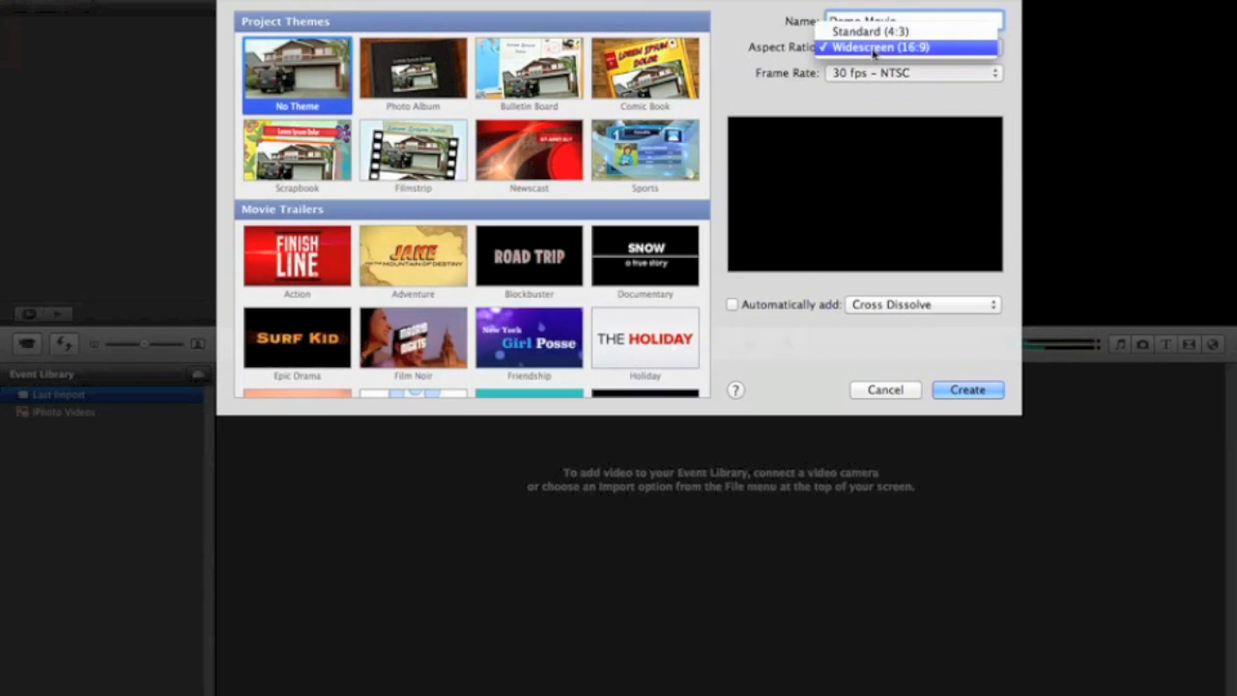
left_click(875, 31)
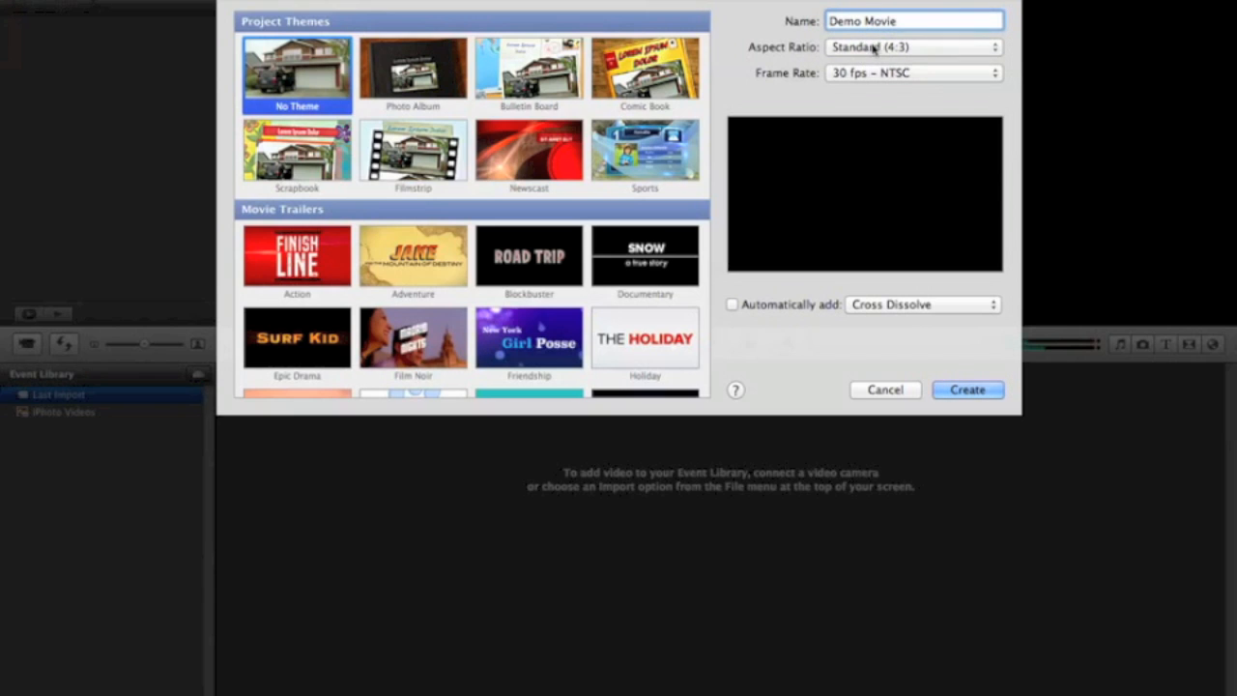
left_click(875, 49)
left_click(867, 63)
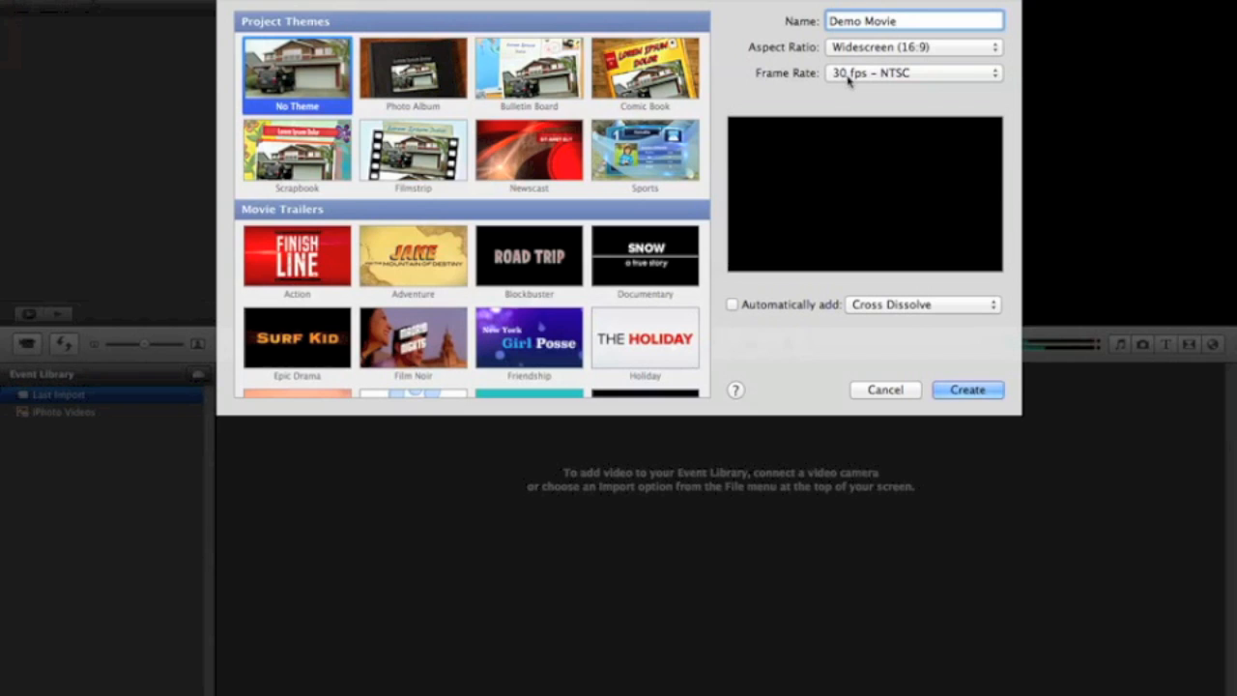
Step: Choose the 30 fps - NTSC frame rate, look through the themes and movie trailers, and create the project with No Theme
left_click(909, 75)
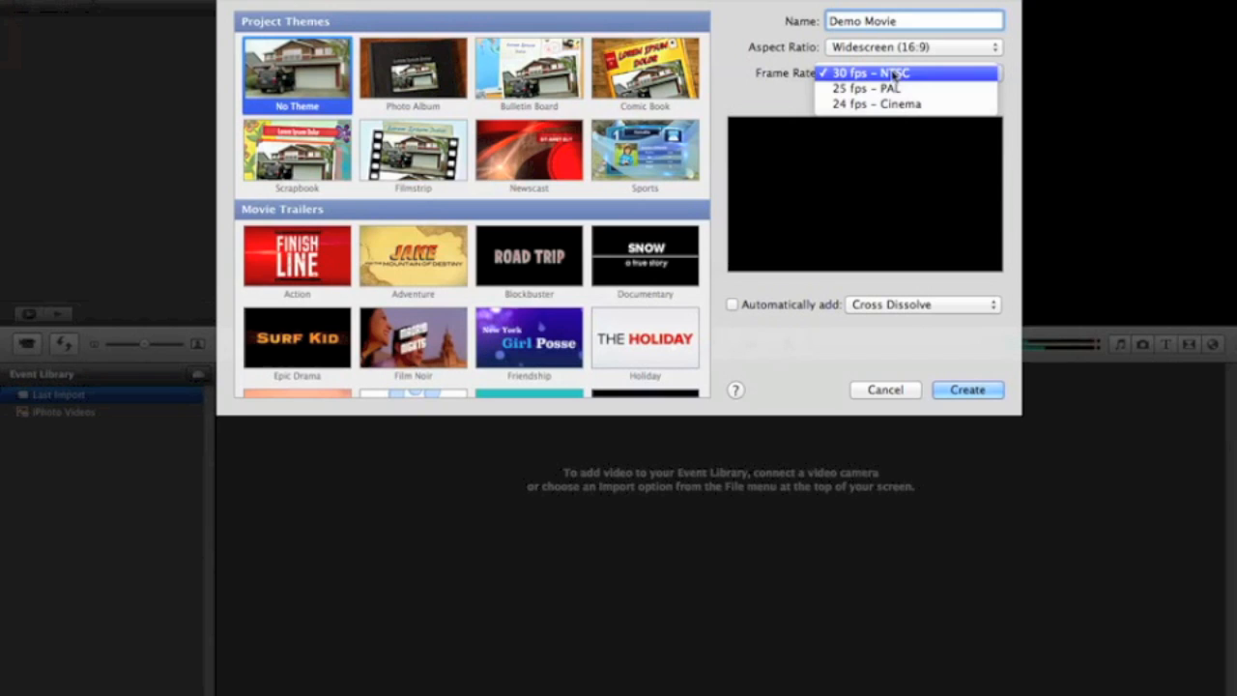
left_click(895, 75)
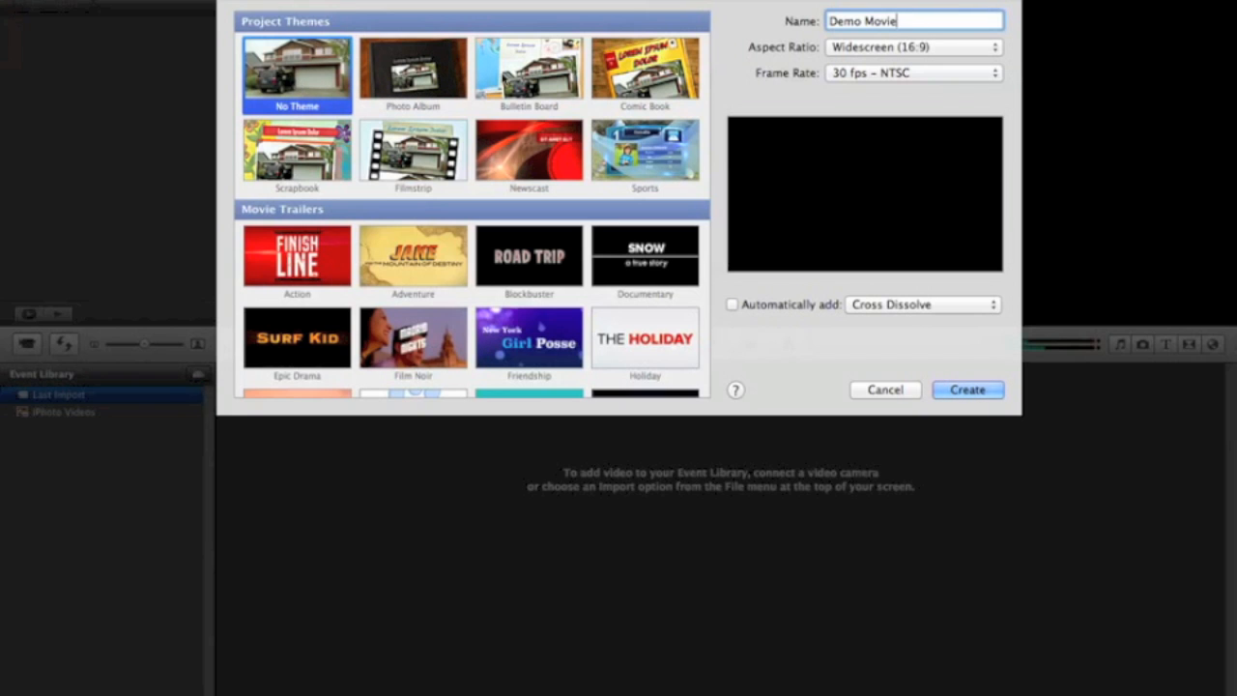
scroll(655, 145, "down", 3)
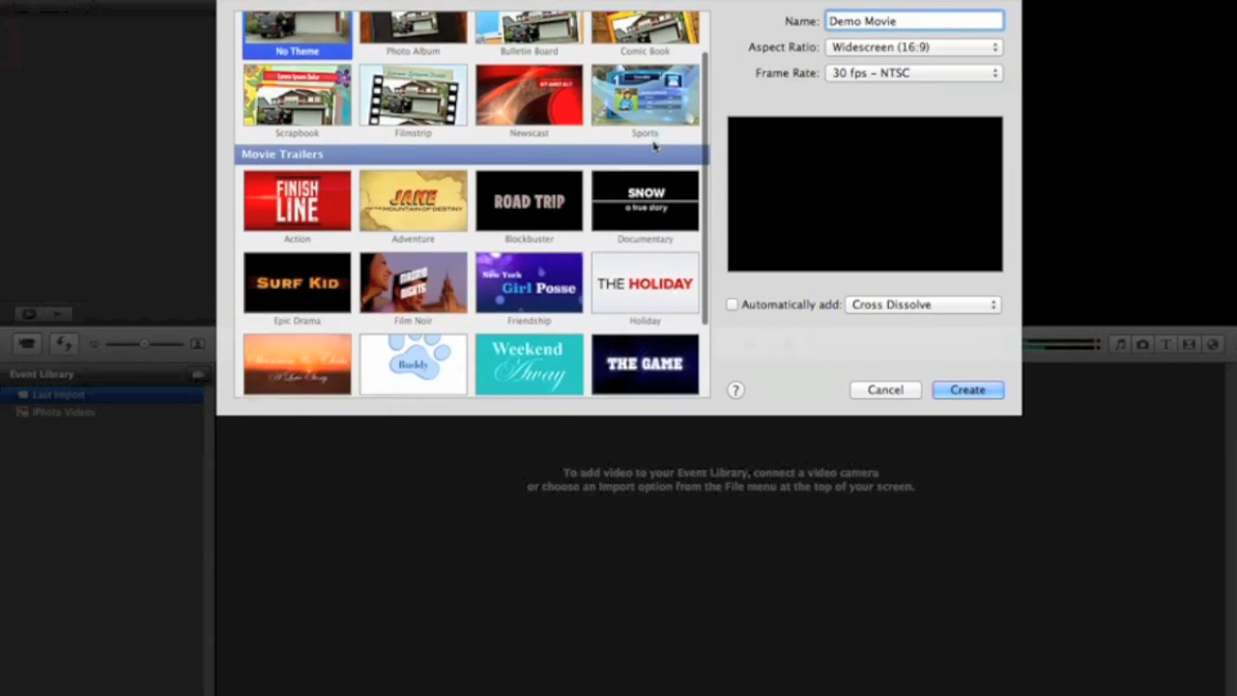
scroll(655, 145, "down", 3)
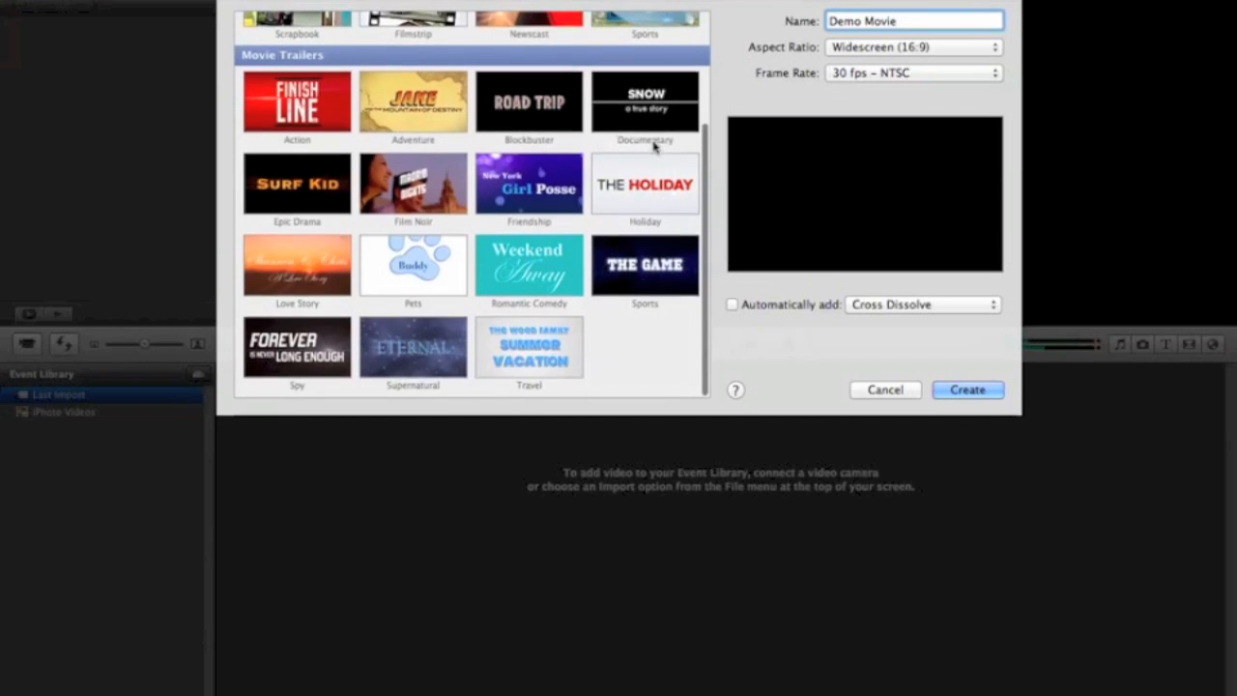
scroll(655, 145, "up", 5)
scroll(656, 145, "up", 1)
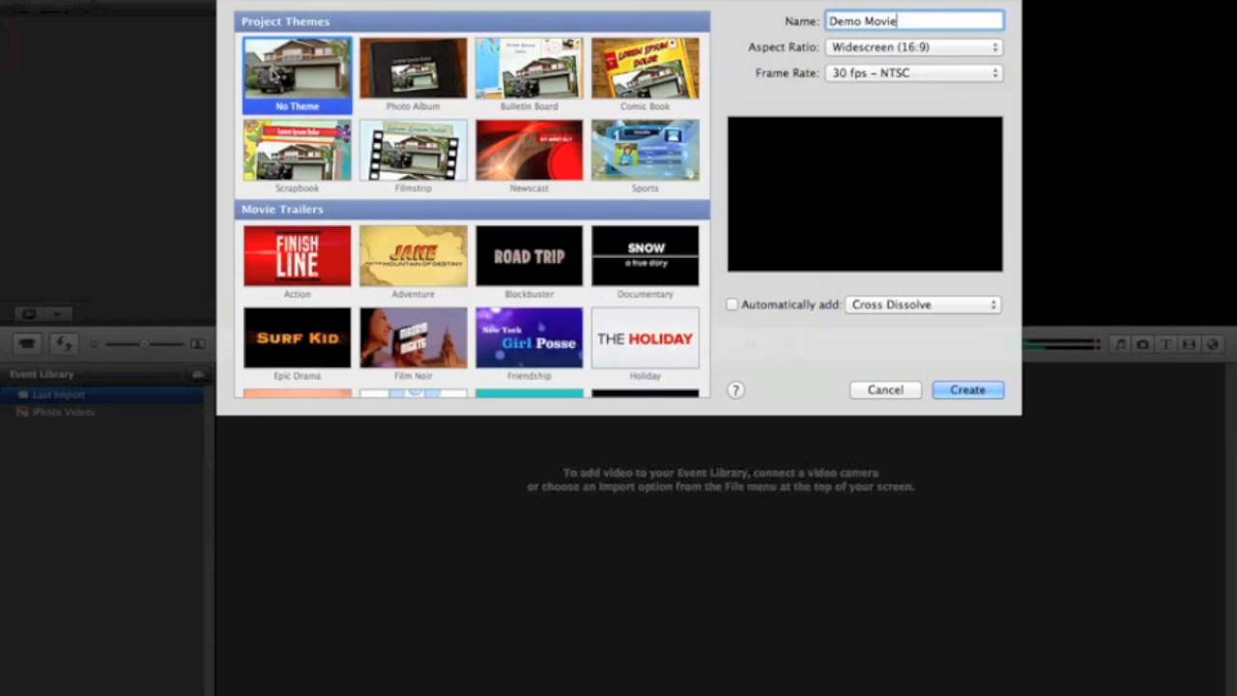
left_click(966, 390)
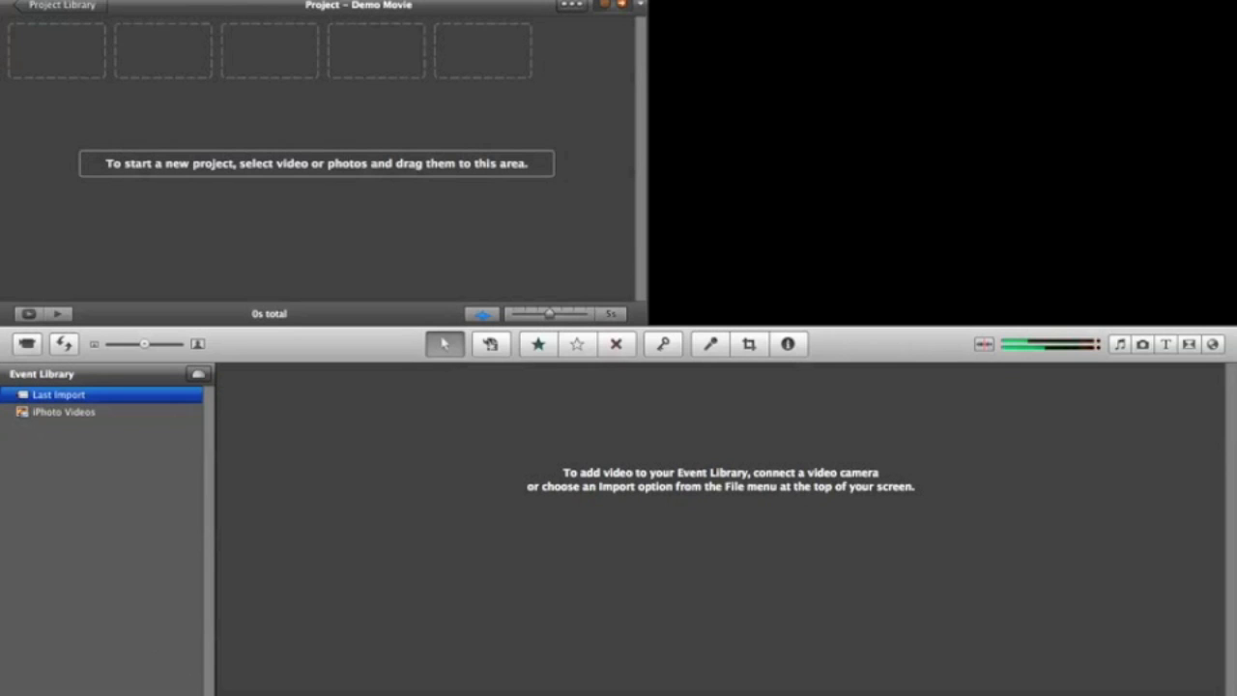
left_click(778, 0)
key("Escape")
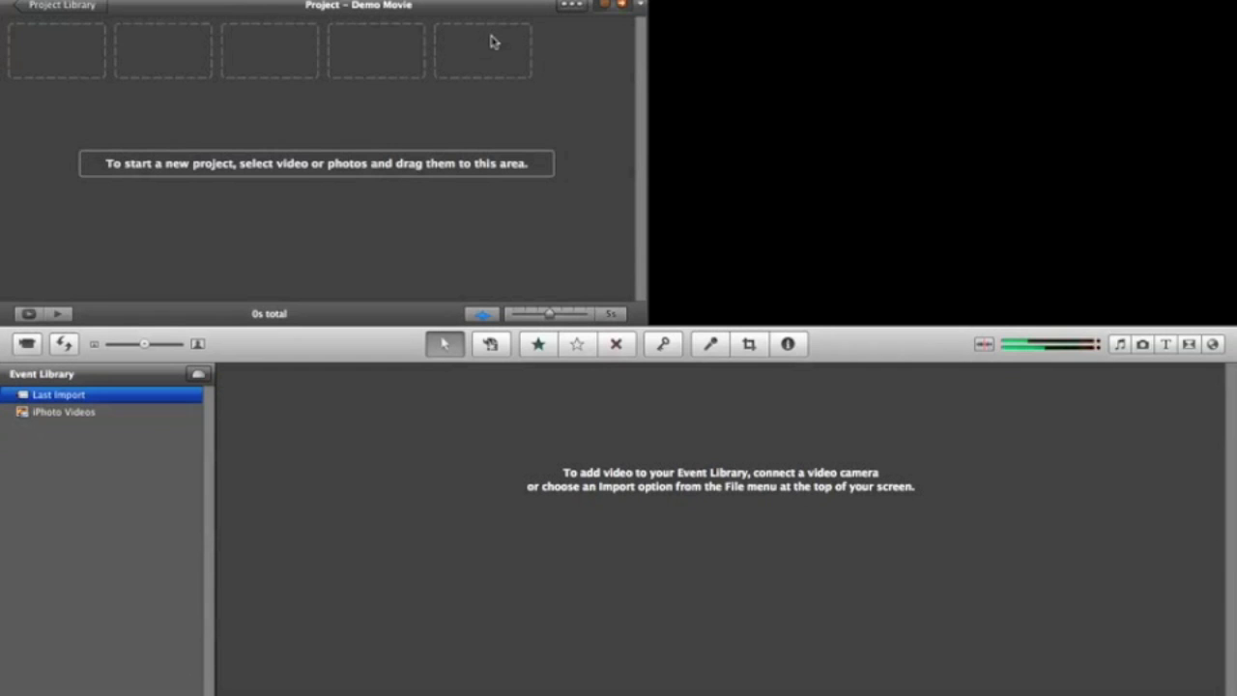
Step: Record a clip from the built-in FaceTime HD Camera into the new event New Event 8-15-13, with stabilization analysis after import
left_click(26, 346)
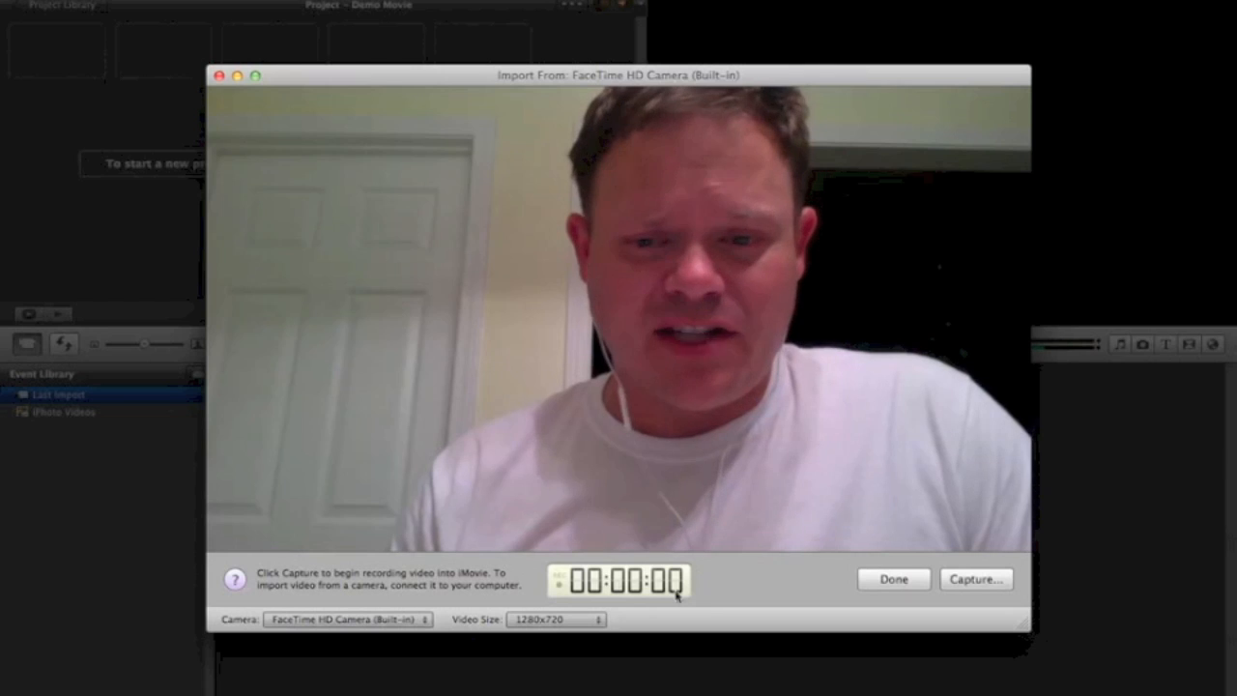
left_click(970, 580)
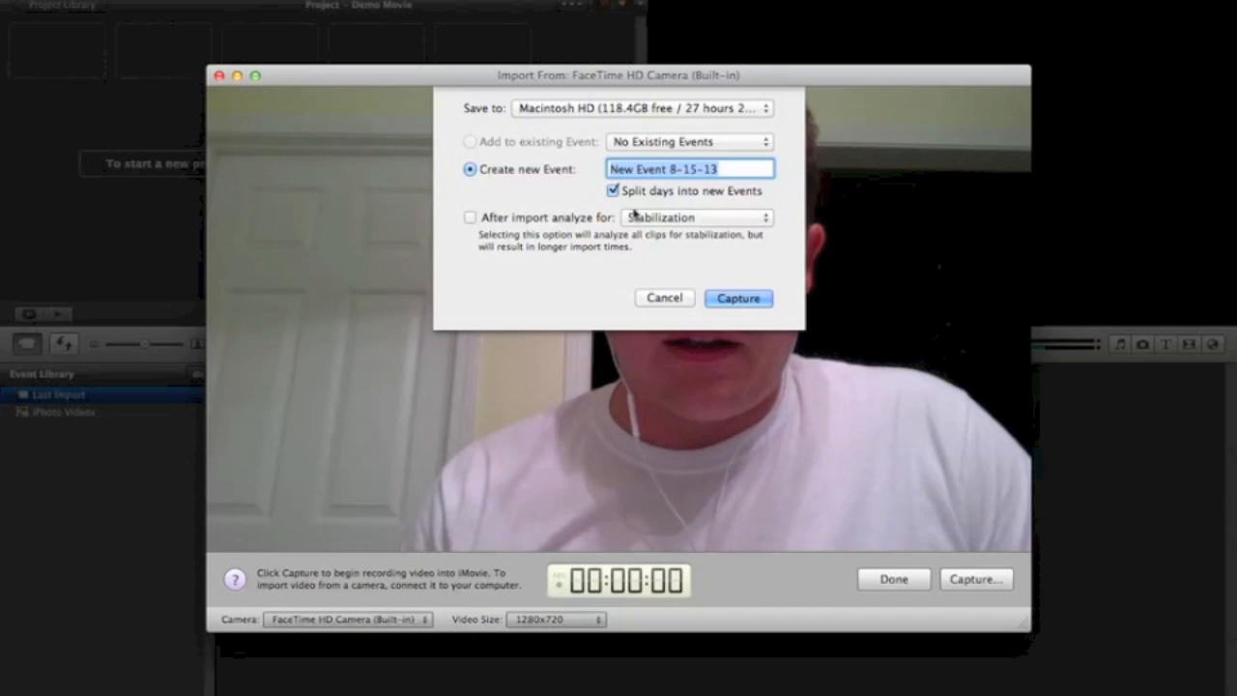
left_click(471, 218)
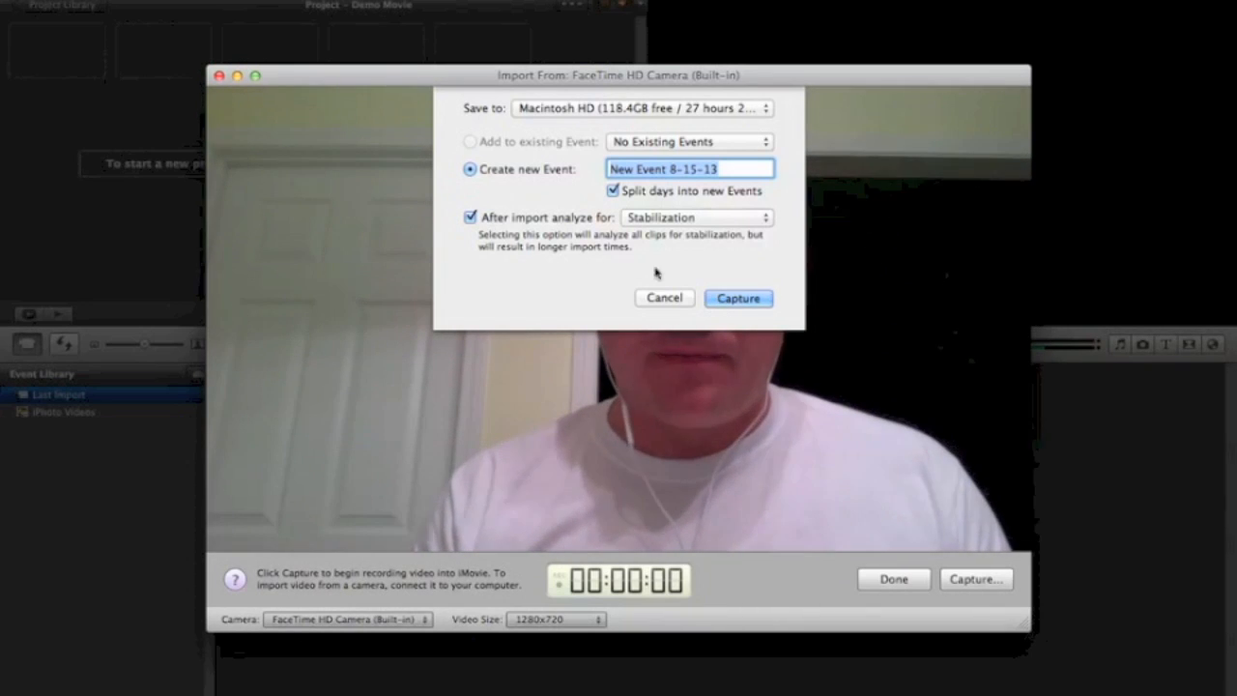
left_click(724, 302)
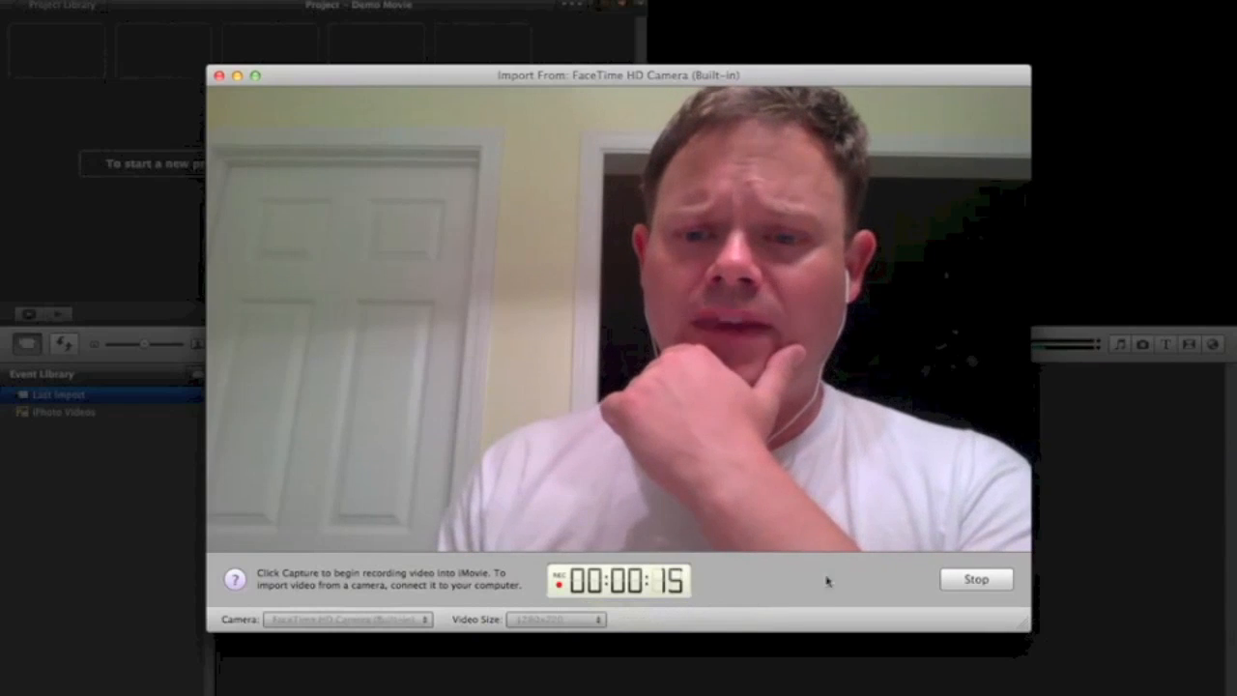
left_click(956, 579)
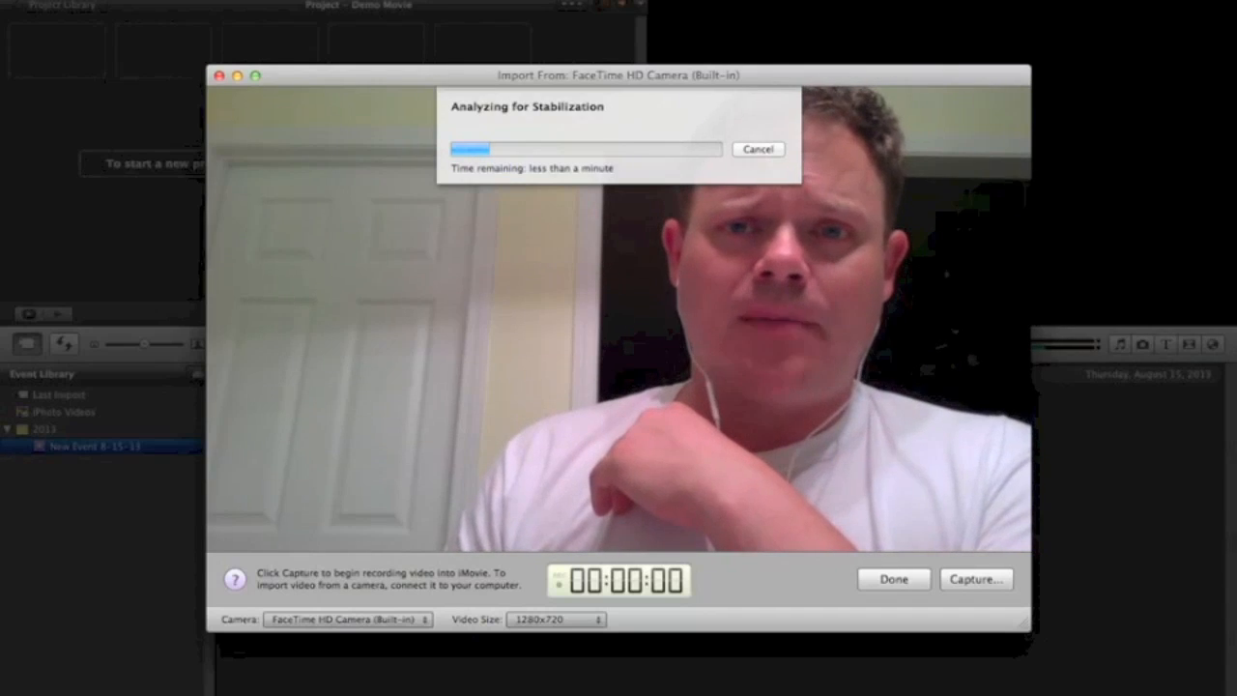
left_click(779, 0)
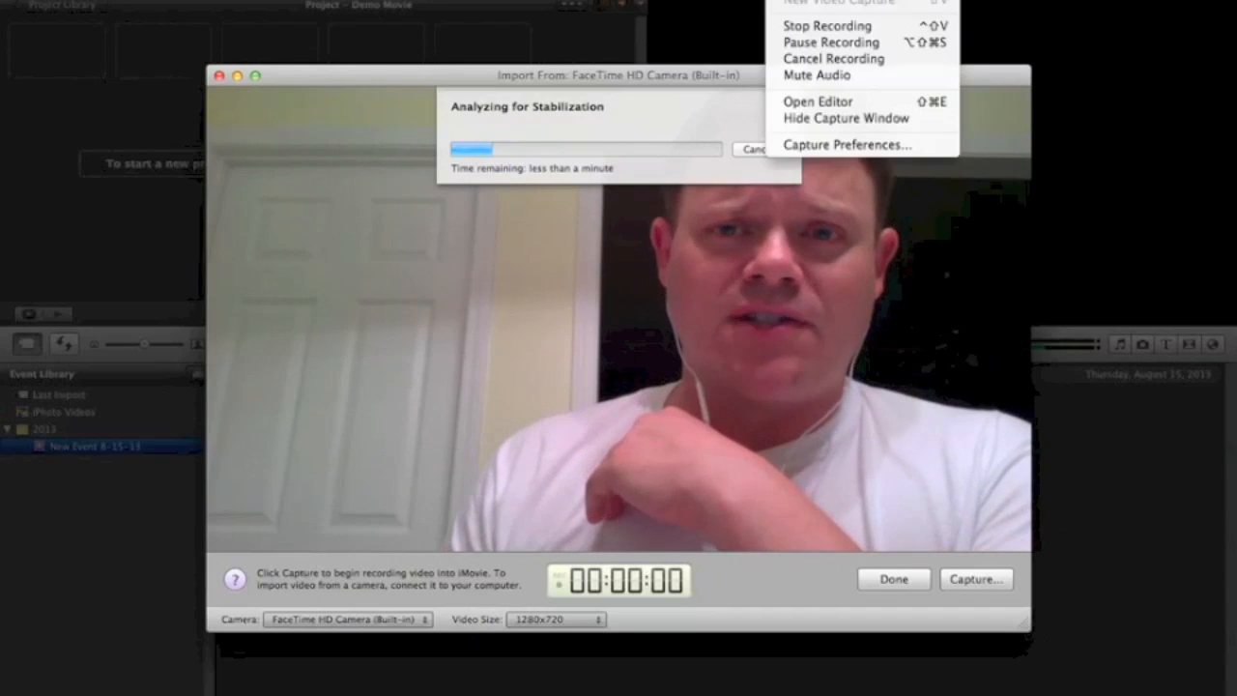
left_click(798, 42)
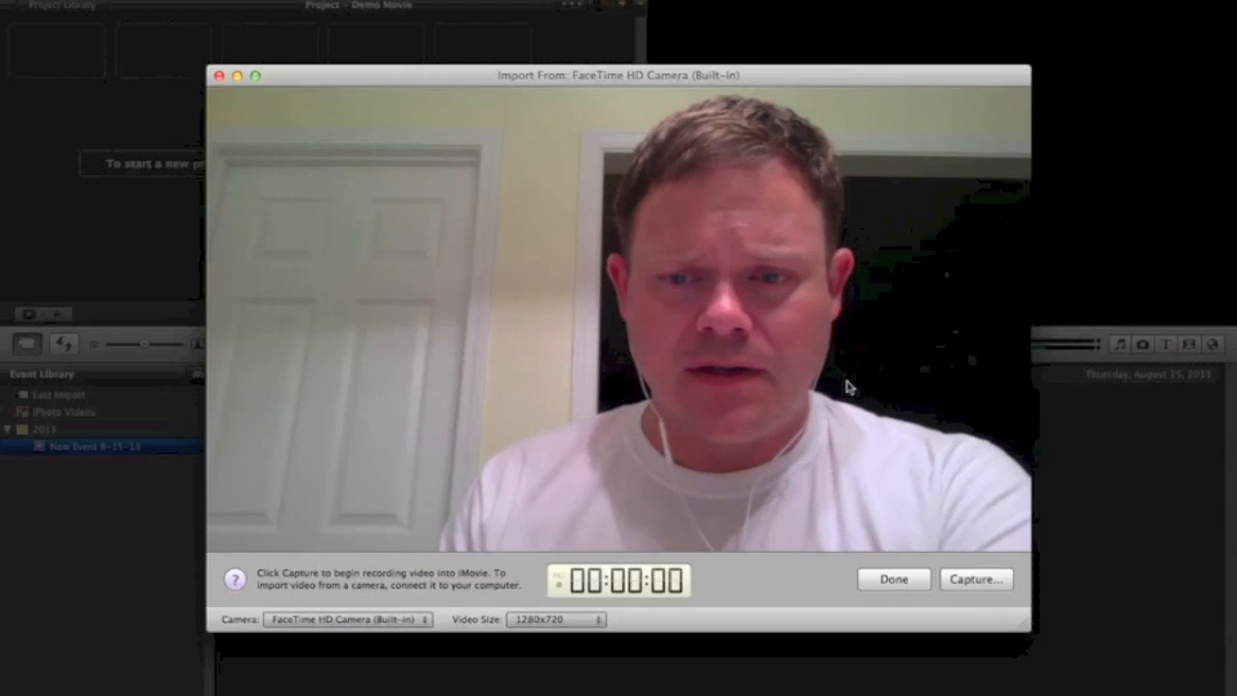
Step: Close the camera import window and move the GOPR0014.MP4 file to an open area of the desktop
left_click(894, 580)
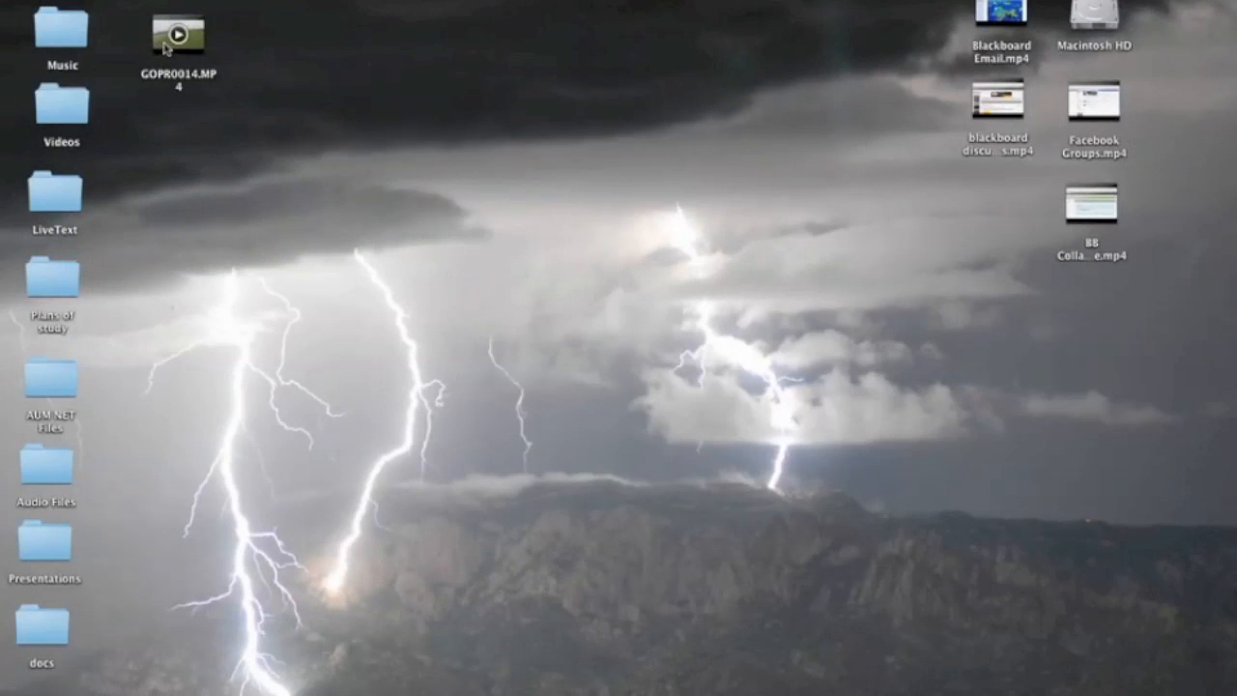
left_click_drag(164, 49, 362, 58)
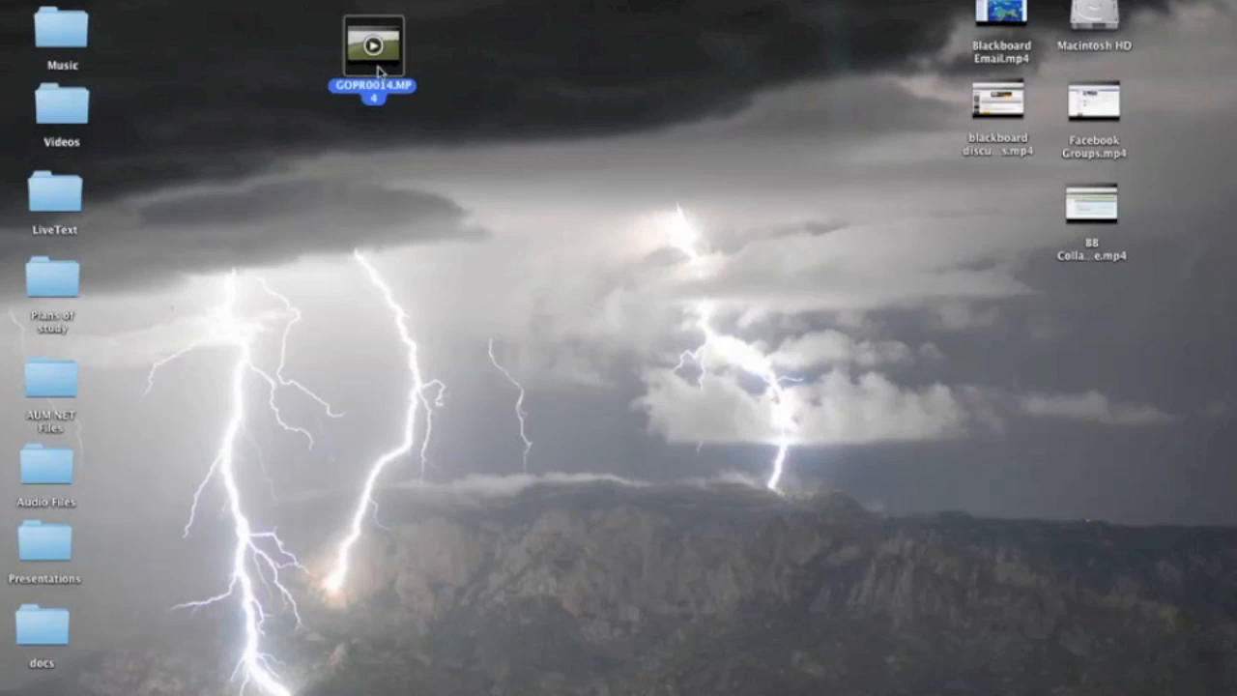
Step: Switch back to iMovie and import GOPR0014.MP4 from the Desktop into New Event 8-15-13, copying the file and optimizing it as Large - 960x540
mouse_move(618, 692)
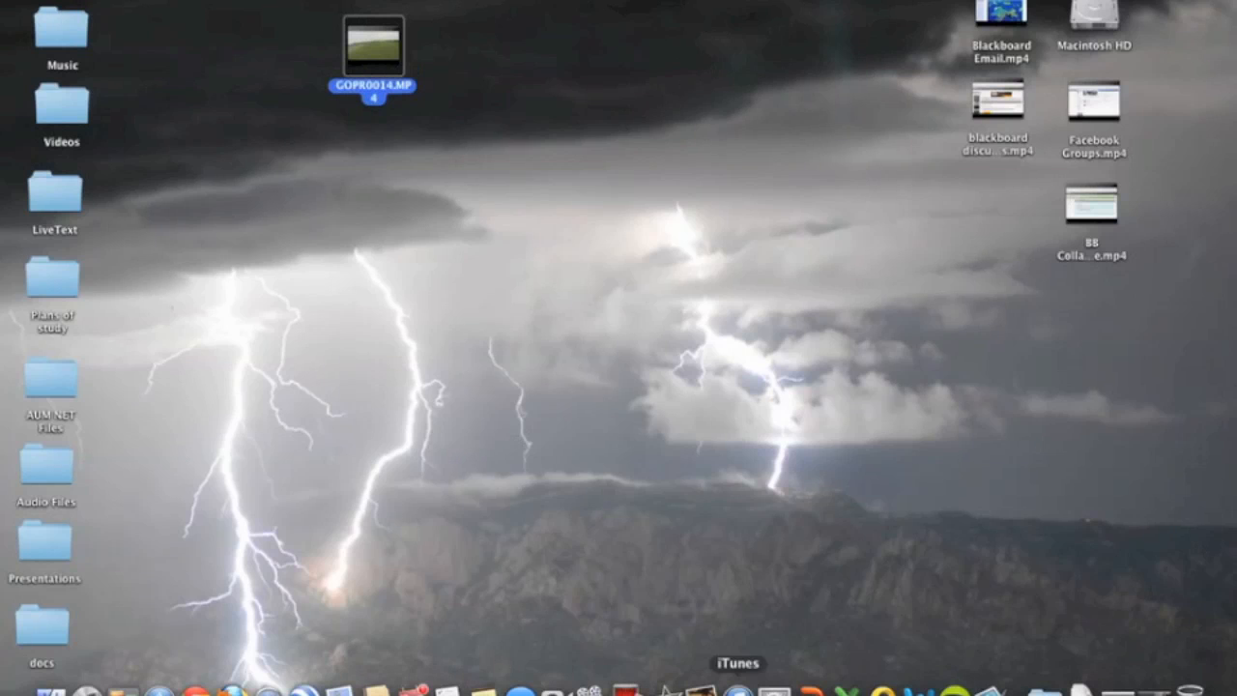
left_click(666, 688)
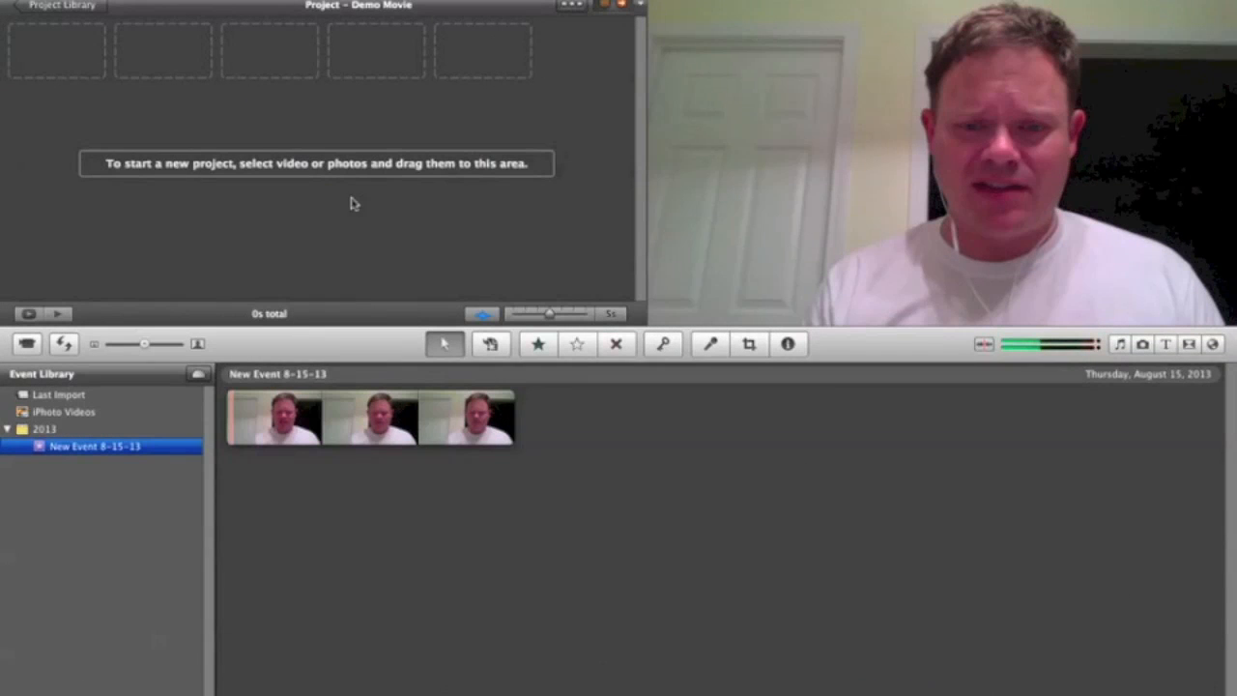
left_click(113, 0)
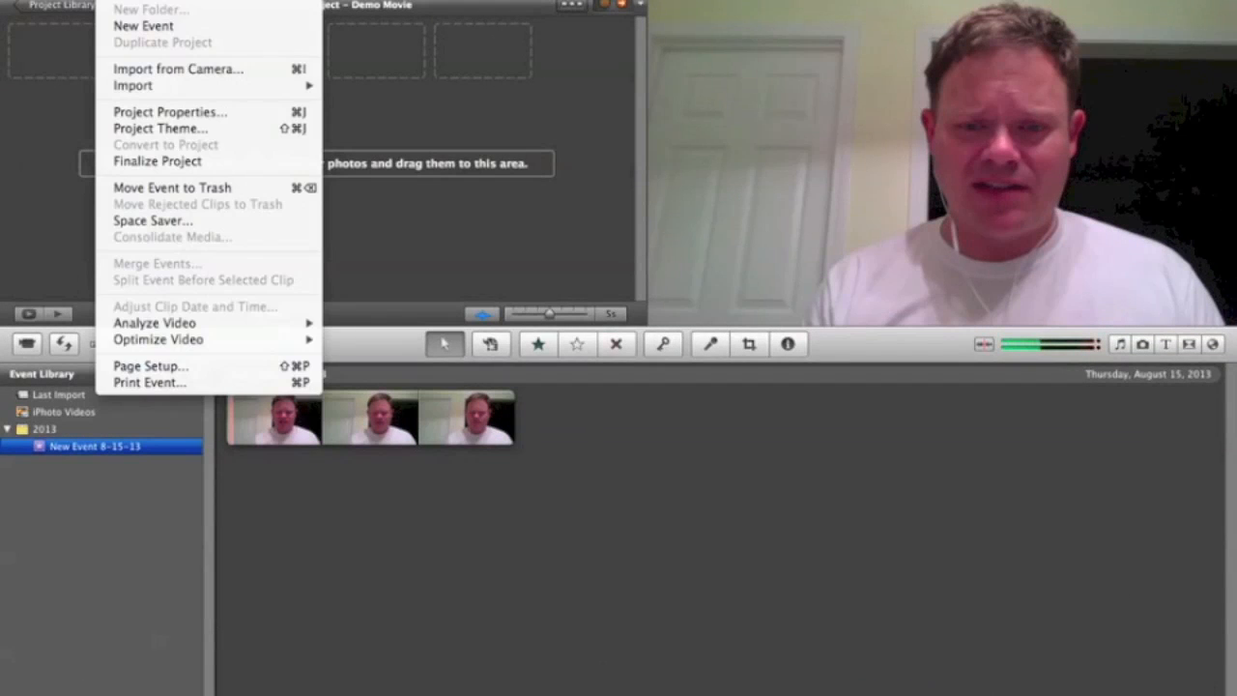
mouse_move(126, 87)
left_click(345, 89)
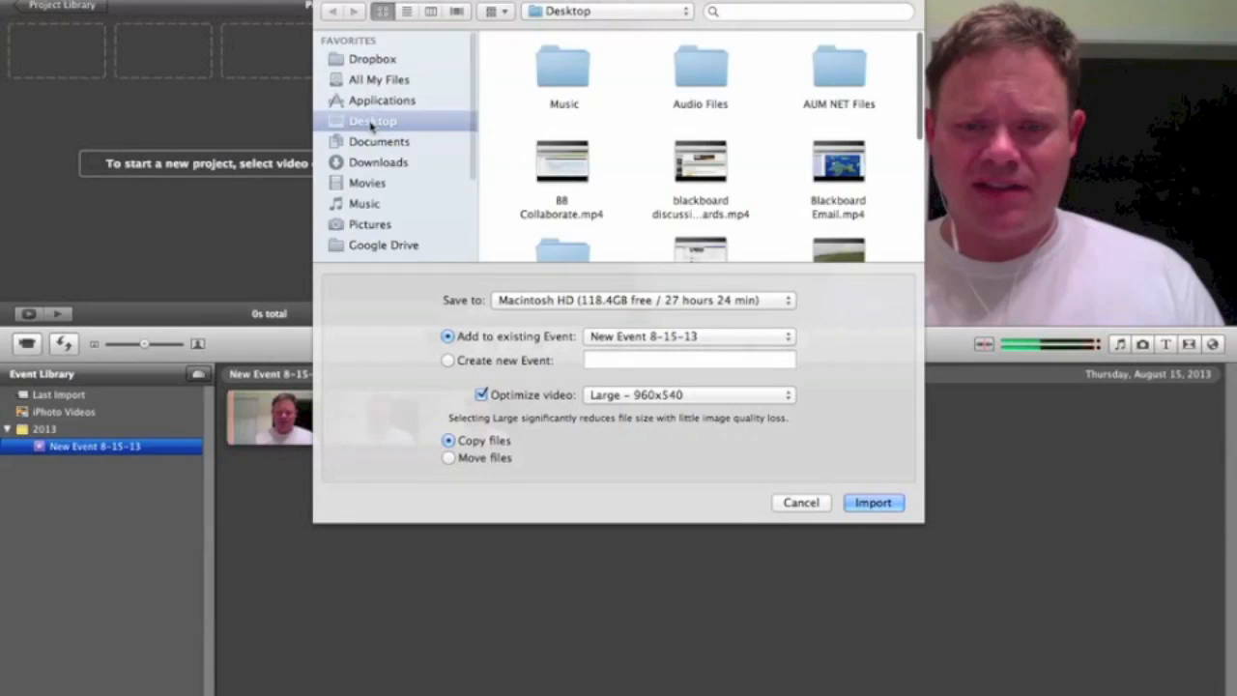
scroll(644, 232, "down", 5)
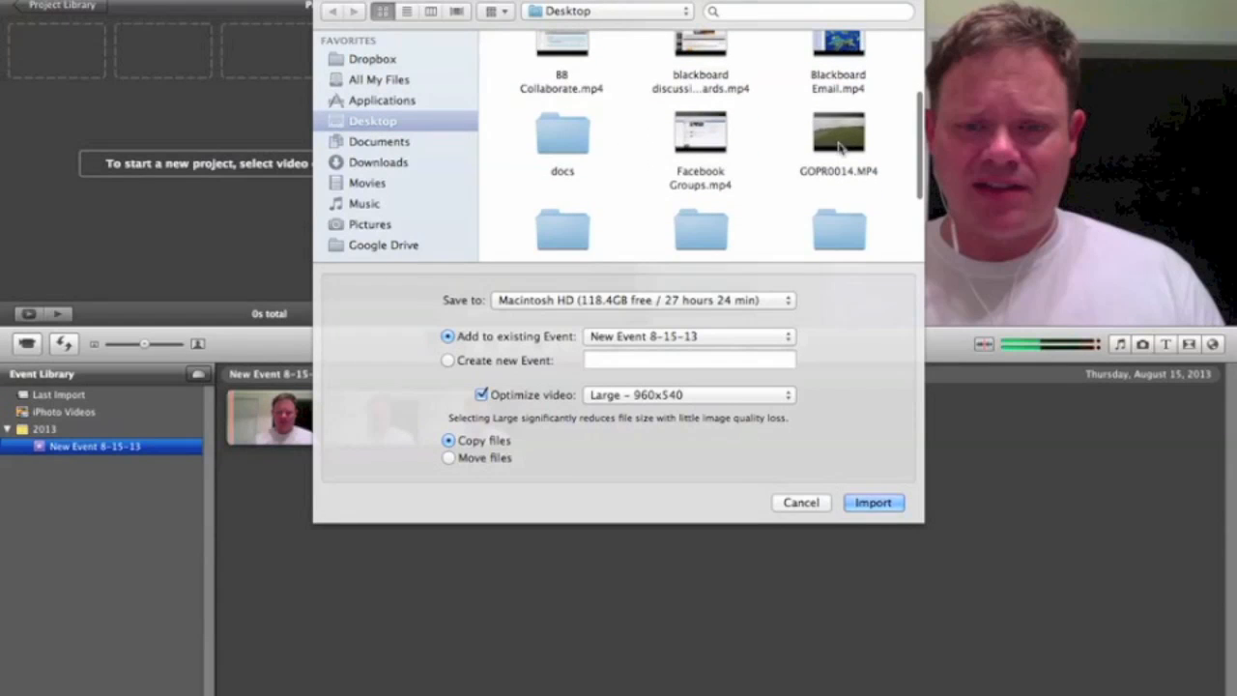
left_click(839, 145)
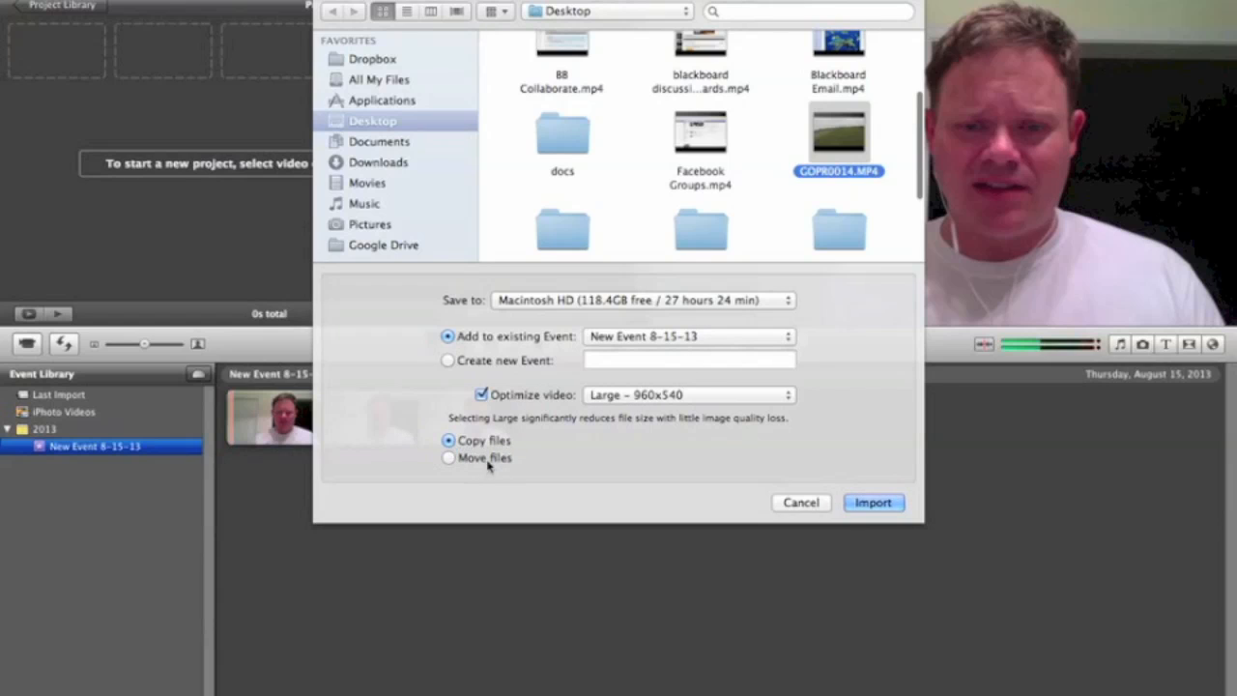
left_click(873, 503)
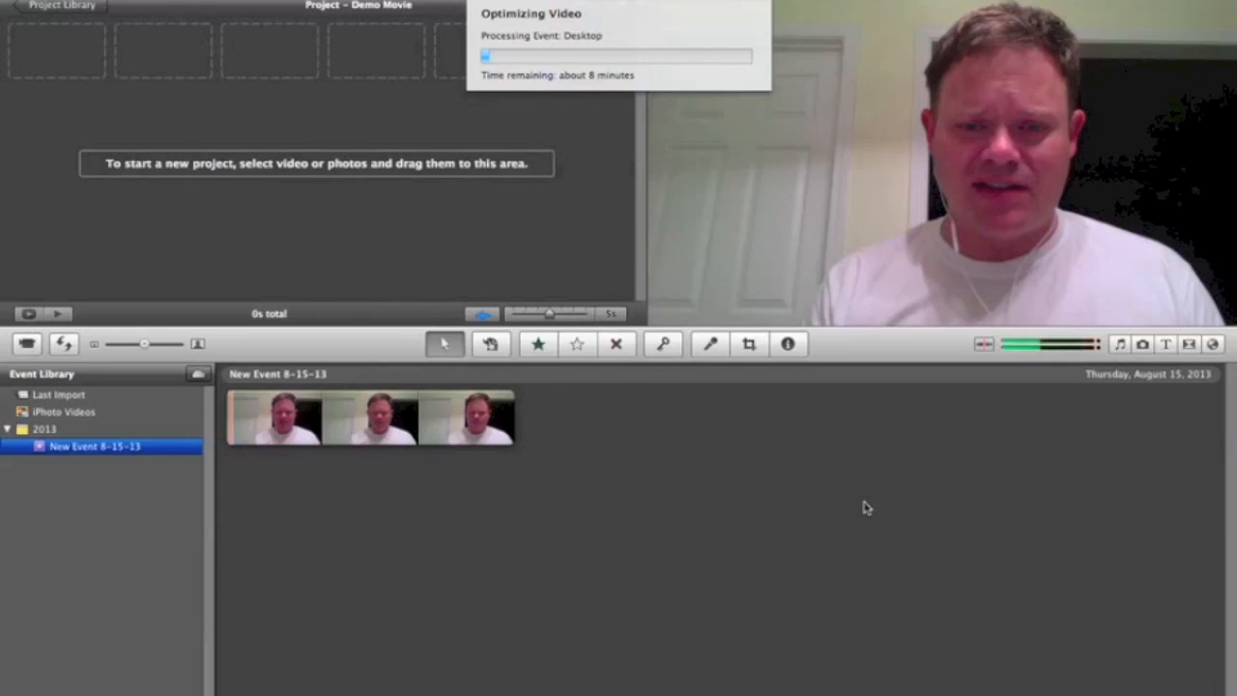
left_click(779, 1)
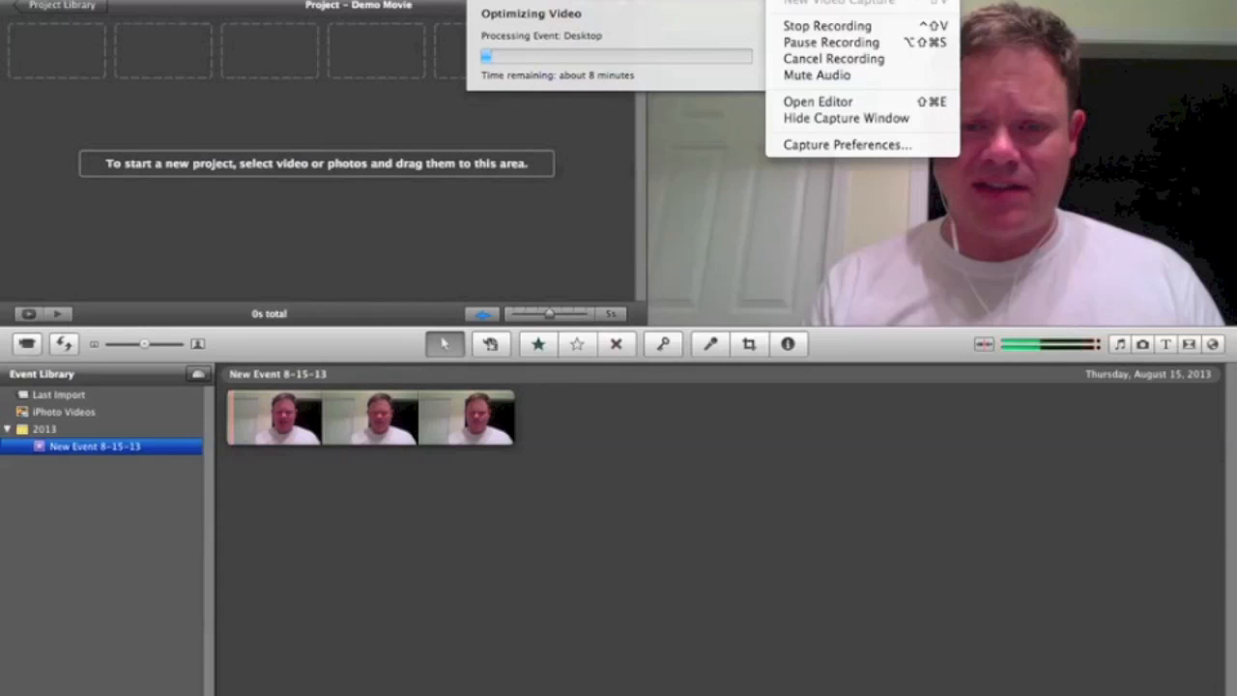
left_click(808, 43)
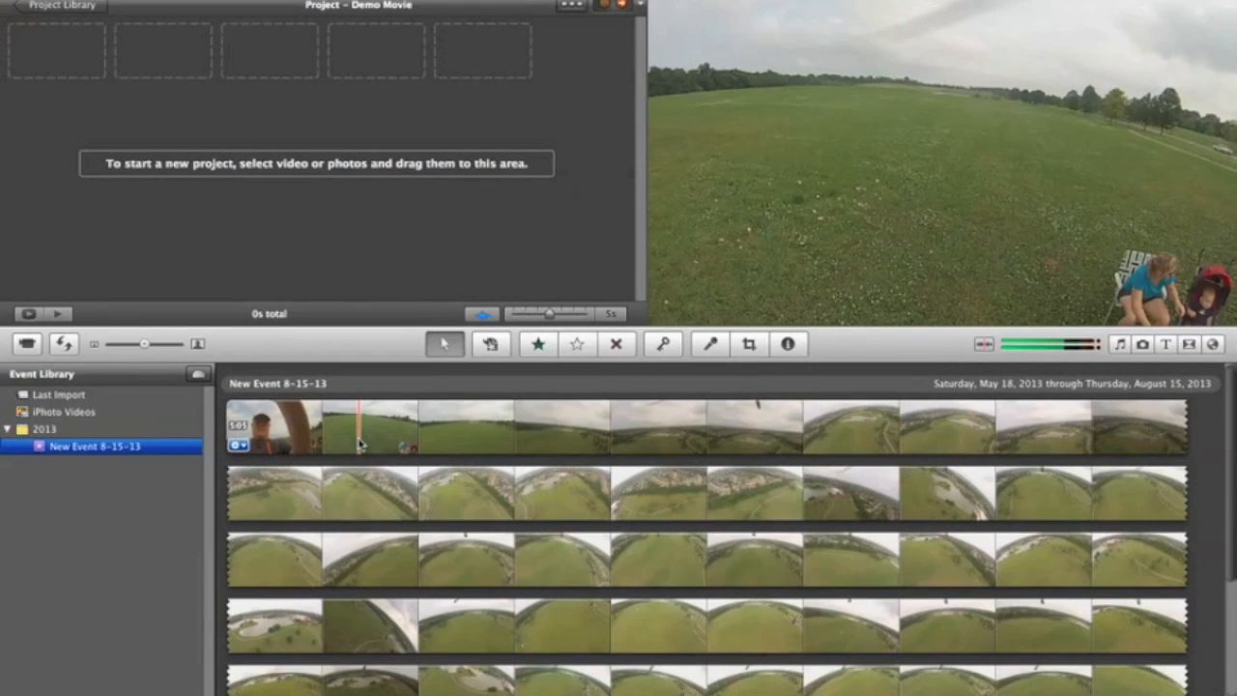
Step: Review the footage in New Event 8-15-13 down to the webcam clip
scroll(357, 443, "down", 5)
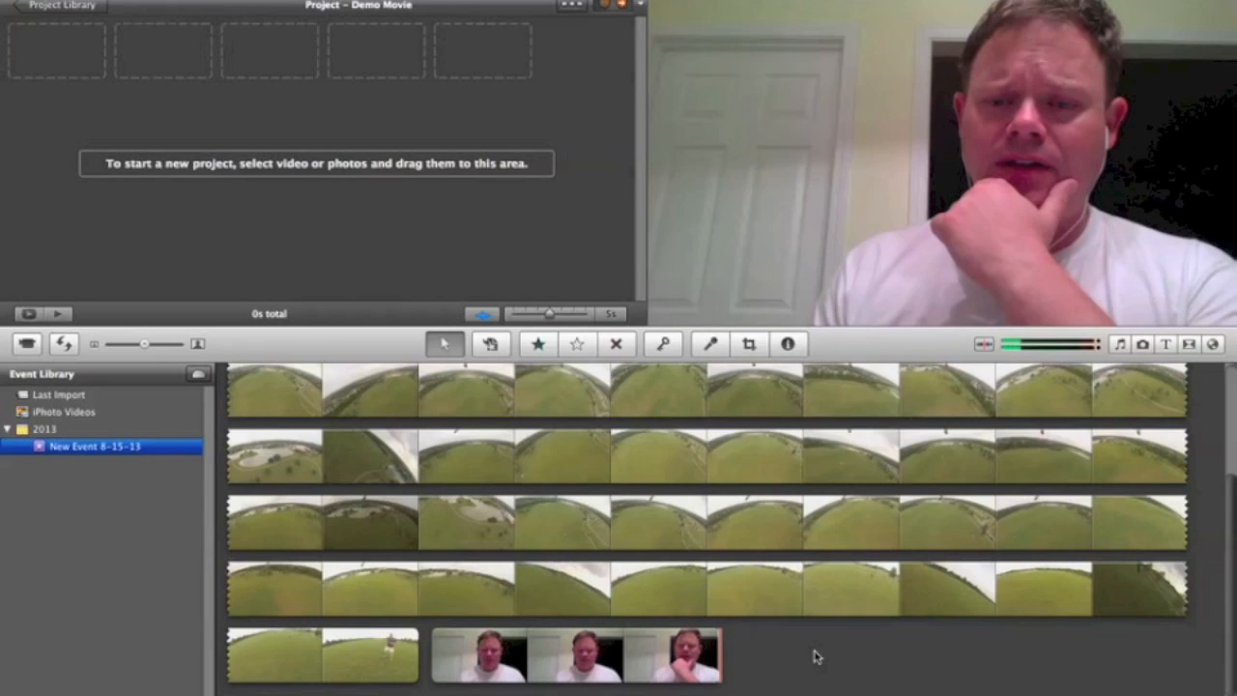
Step: Turn off Show Advanced Tools in the General preferences and close the preferences window
left_click(64, 0)
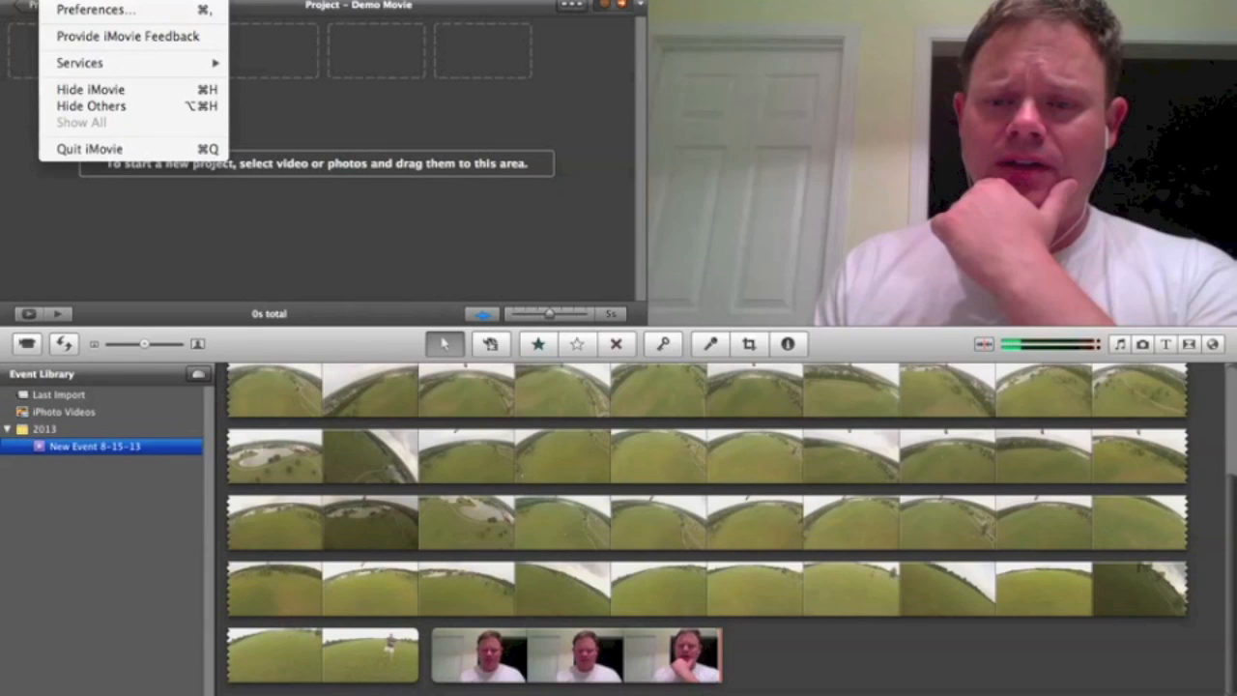
left_click(81, 8)
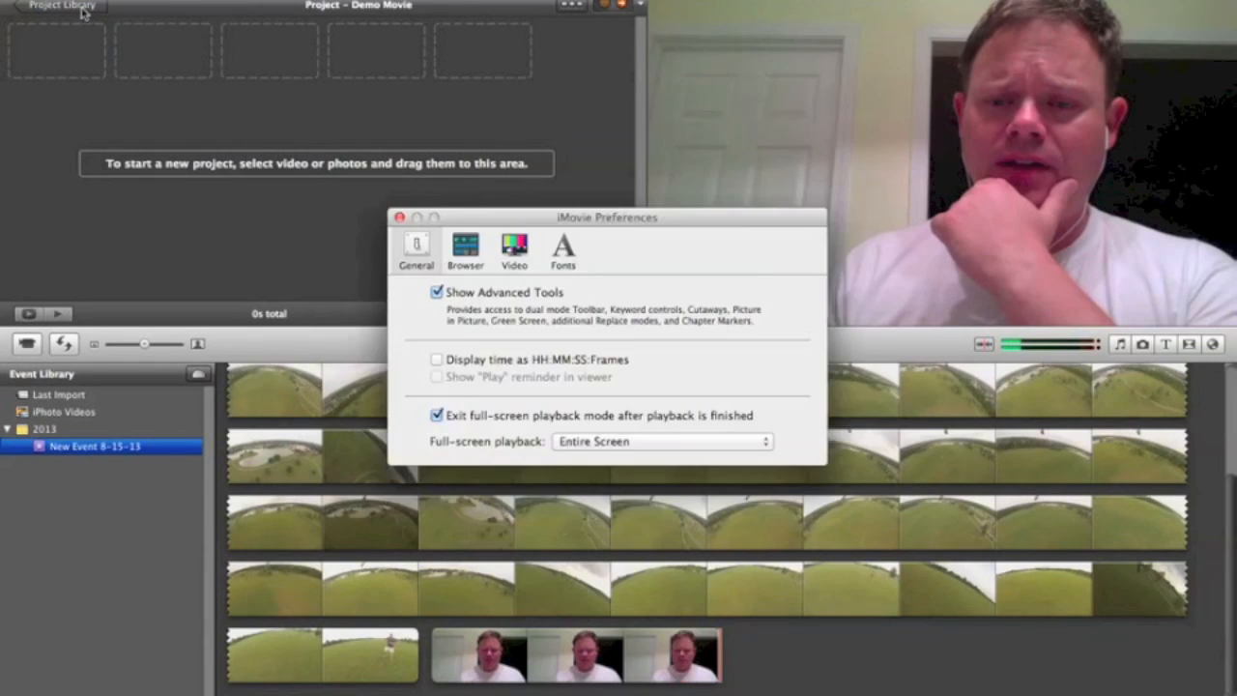
left_click(437, 292)
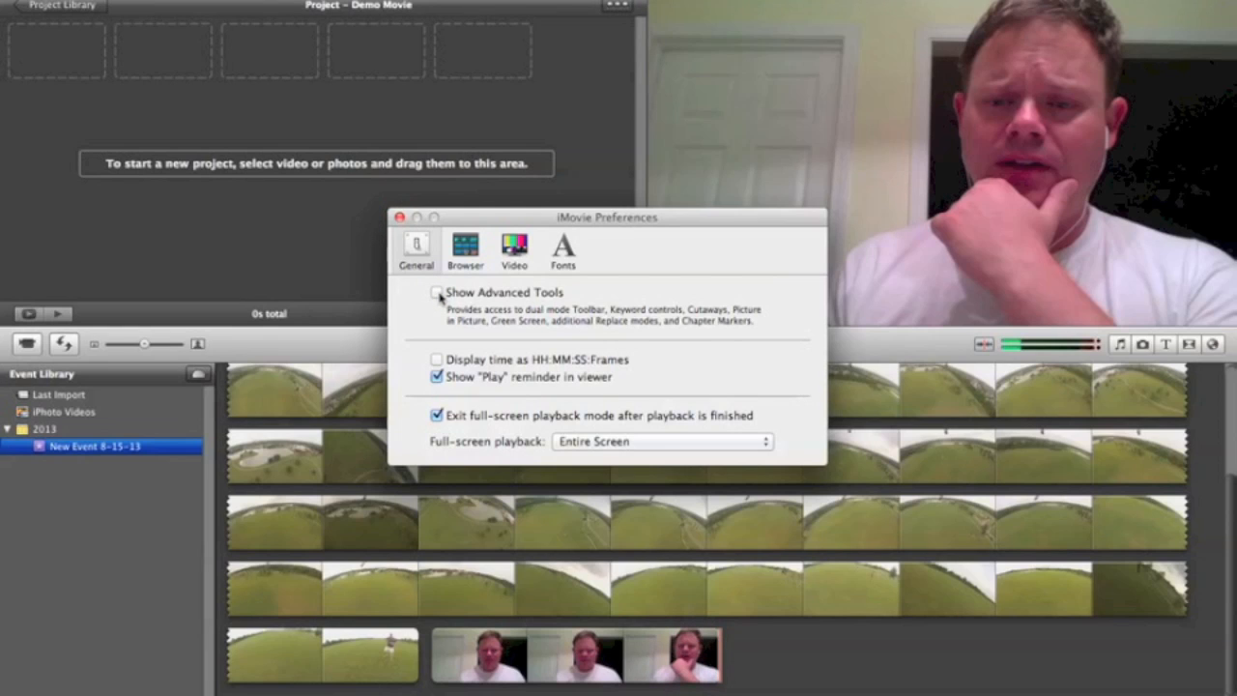
left_click(399, 216)
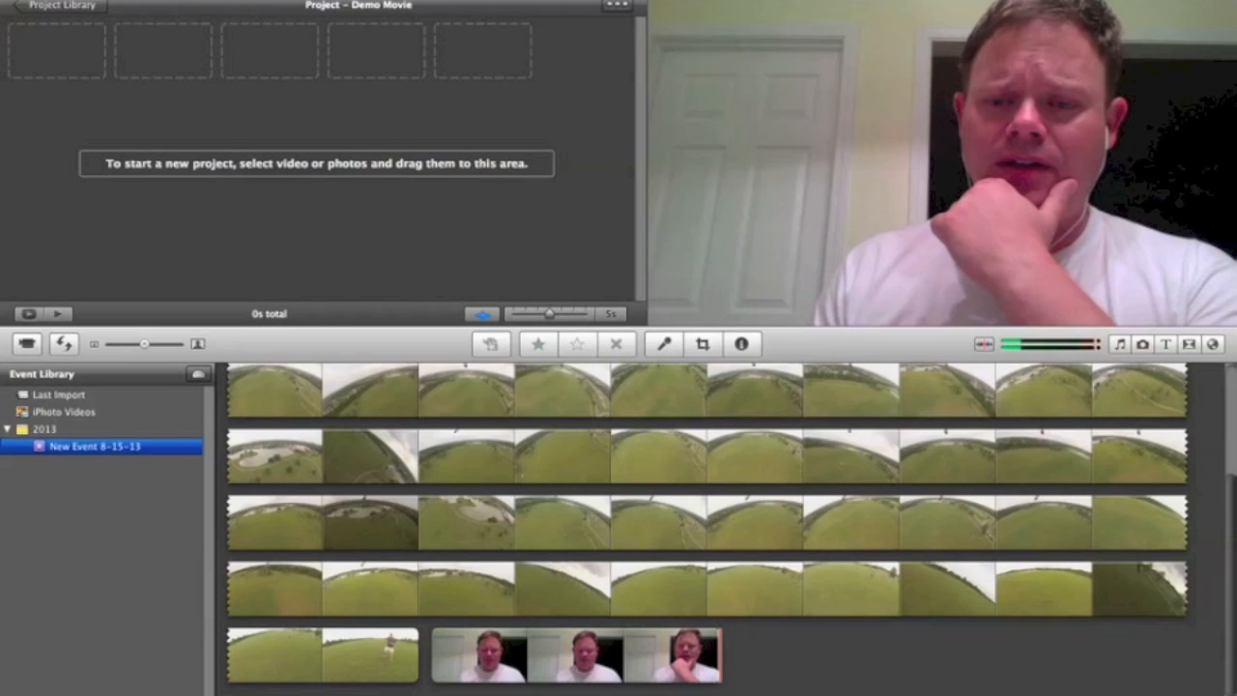
Step: Reopen the preferences, turn Show Advanced Tools back on and close the window
left_click(64, 1)
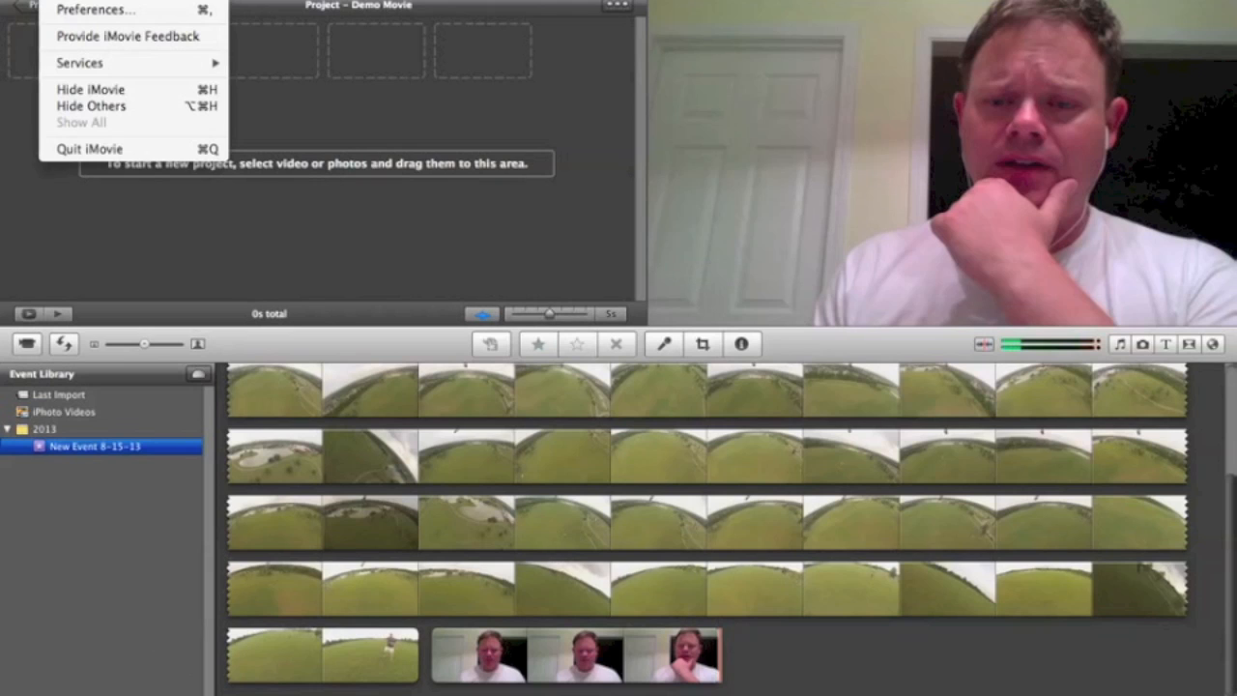
left_click(77, 1)
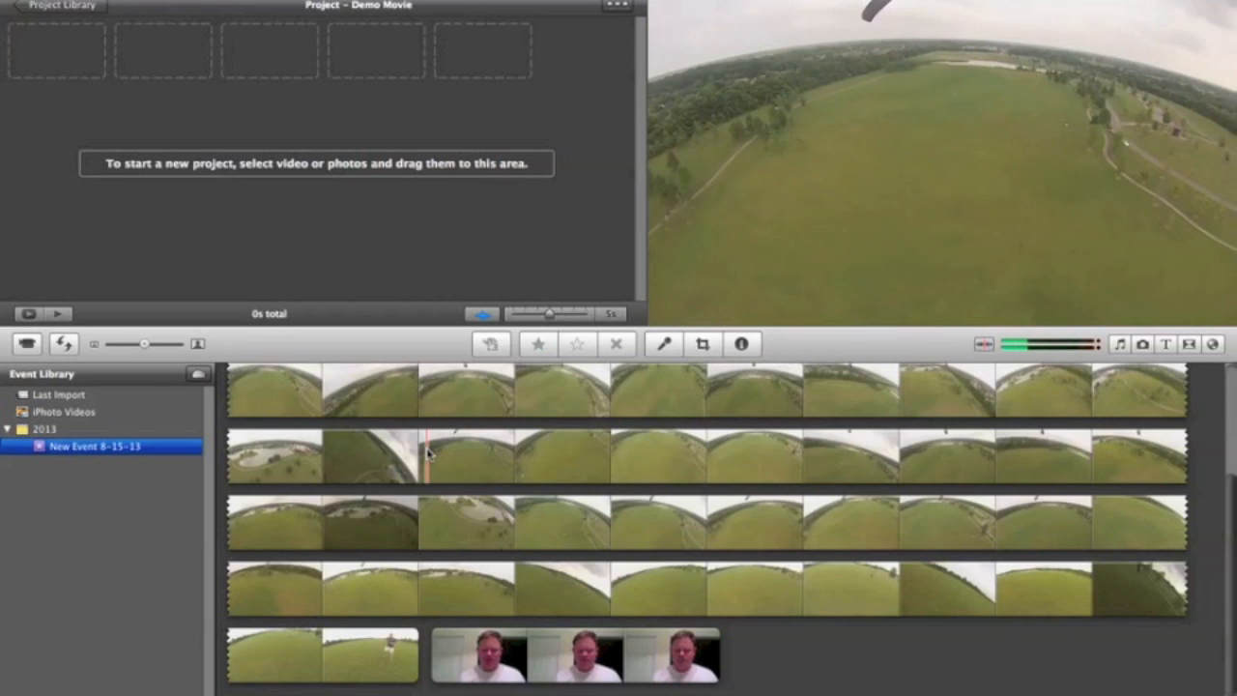
left_click(66, 1)
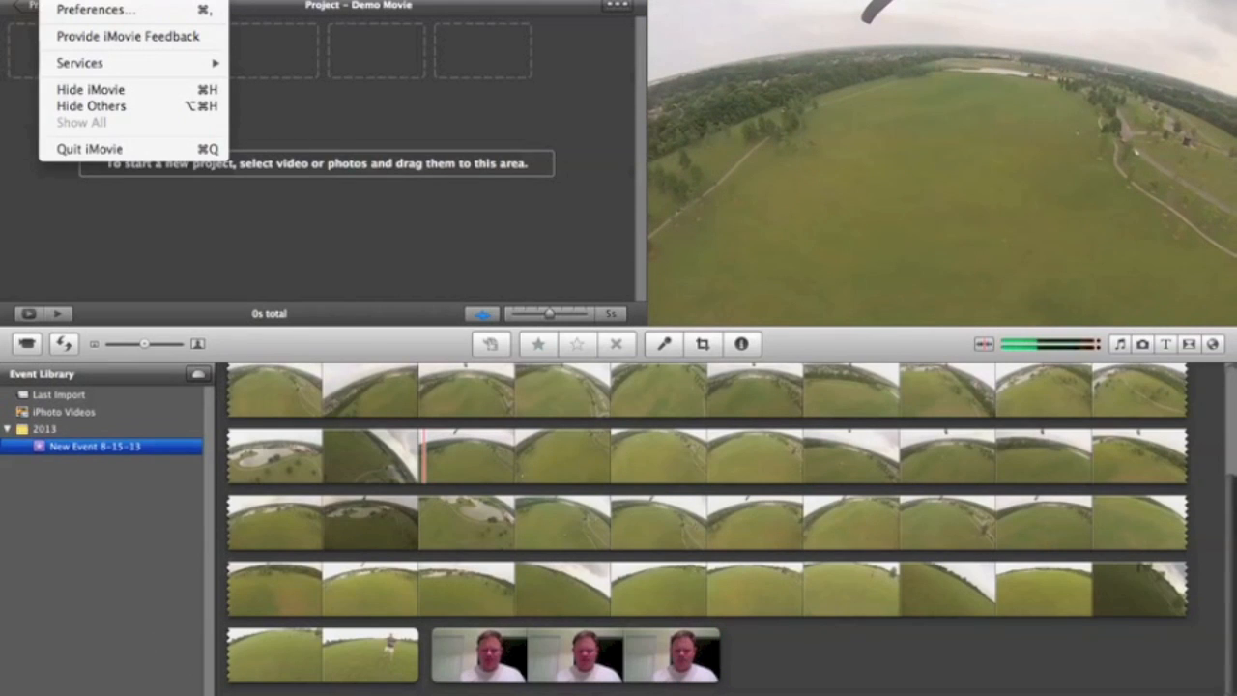
left_click(82, 9)
left_click(436, 292)
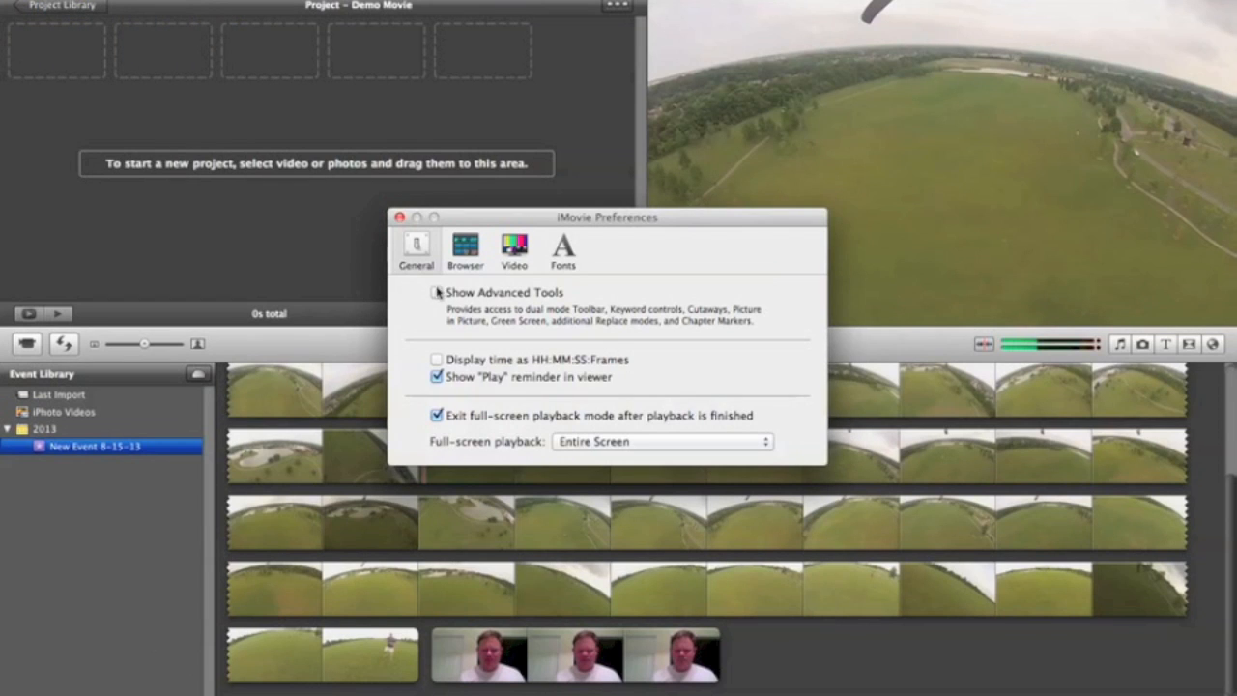
left_click(400, 218)
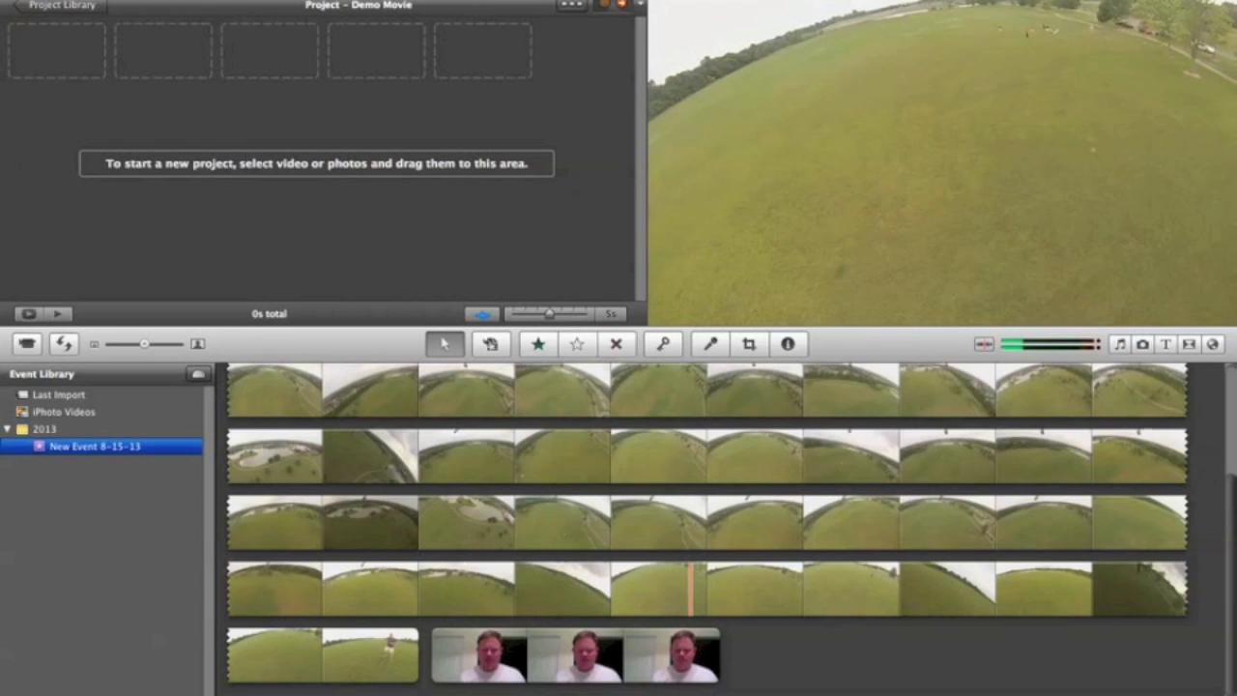
Step: Show audio waveforms on the event footage and mark a short section of the GoPro clip near its beginning
left_click(1204, 688)
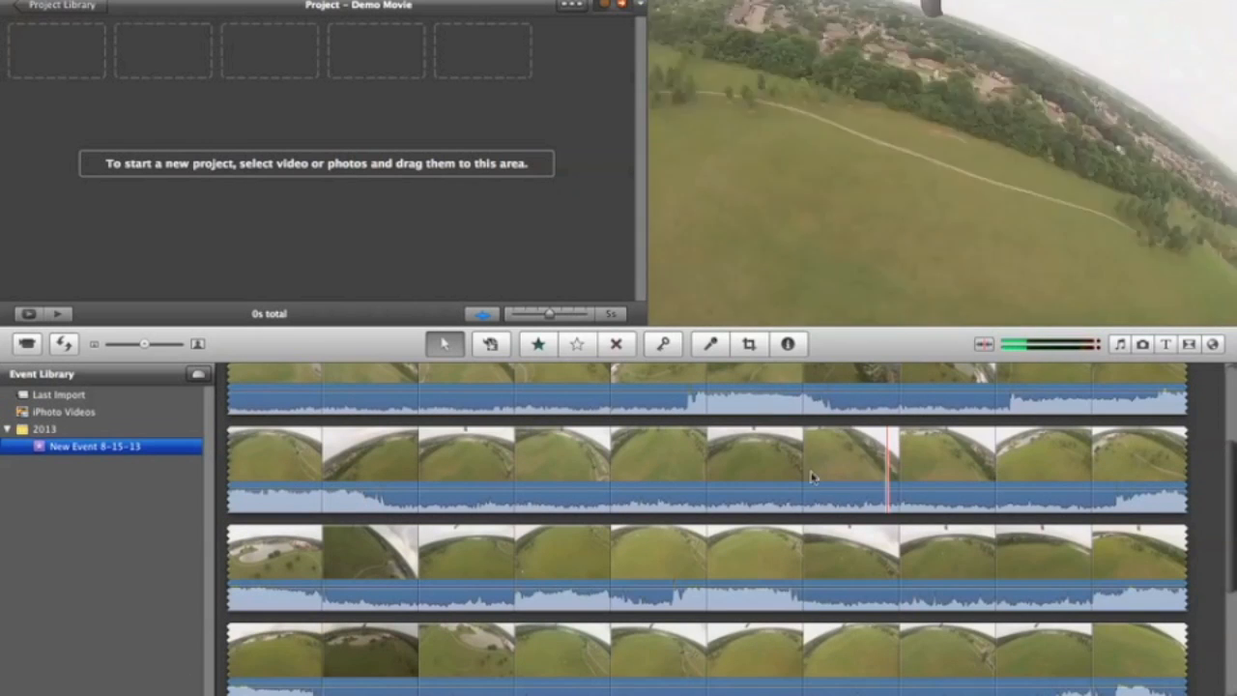
scroll(812, 476, "up", 5)
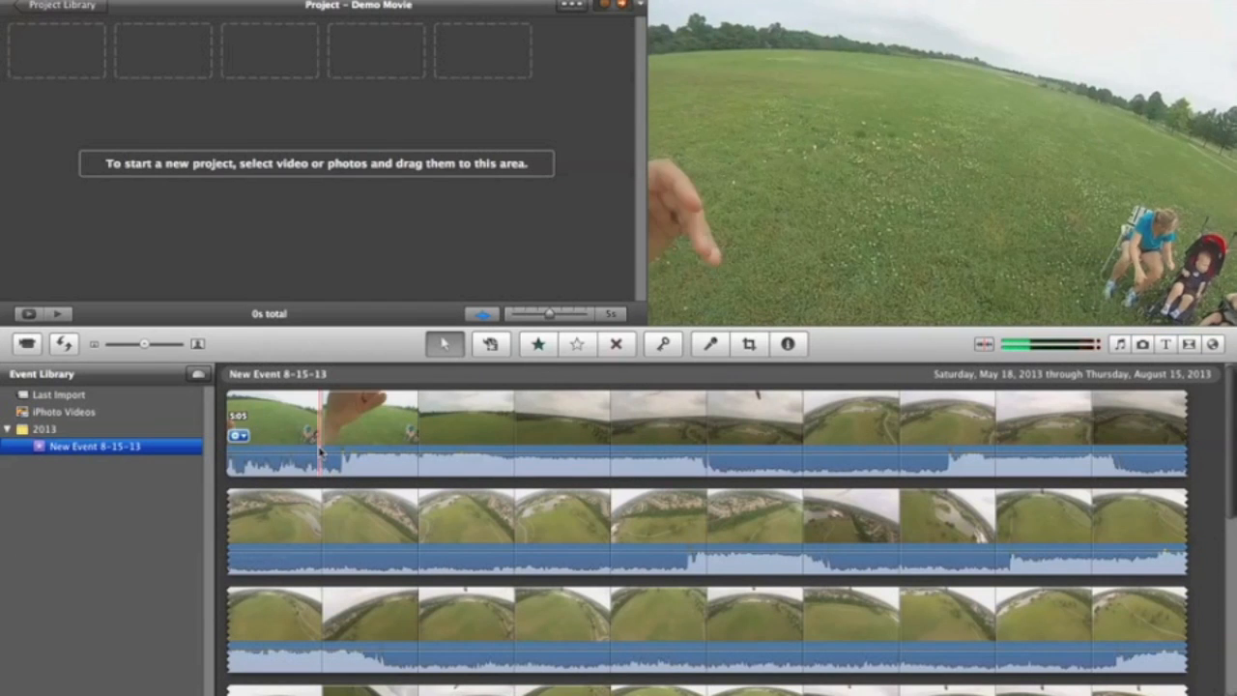
left_click(332, 454)
left_click(332, 455)
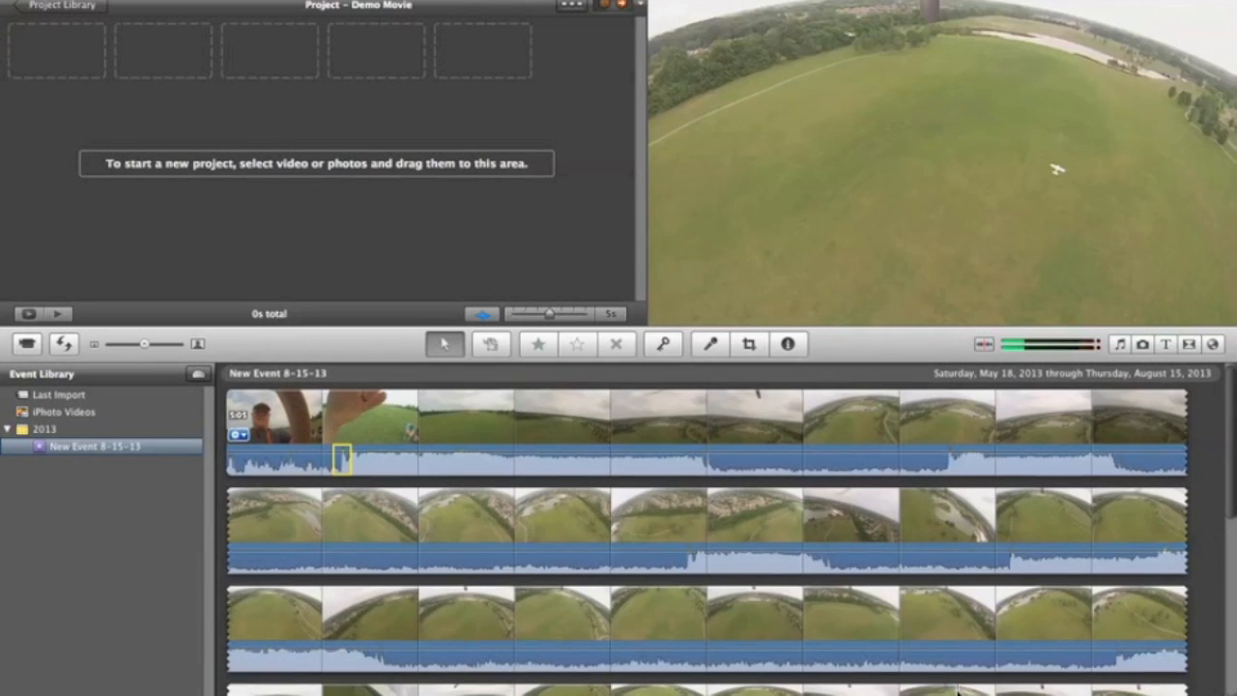
Step: Add the whole webcam clip from the event to the Demo Movie project, and toggle the project's audio waveforms off and on
scroll(957, 677, "down", 4)
scroll(957, 691, "down", 5)
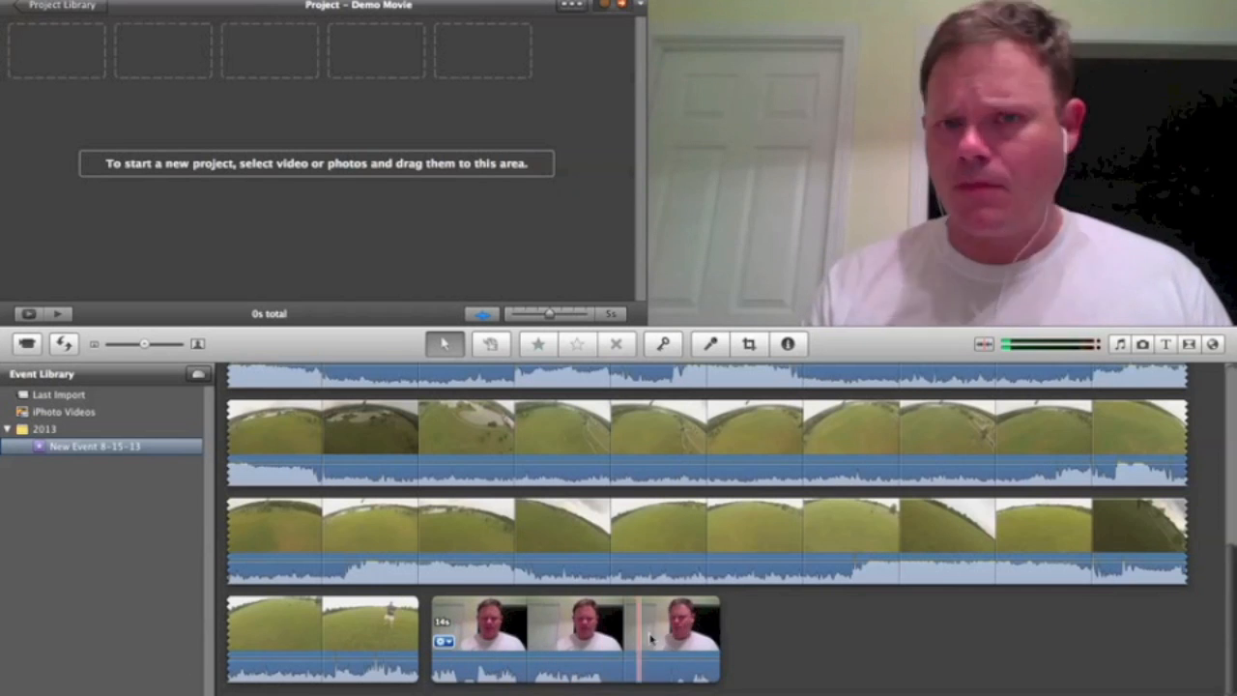
double_click(505, 616)
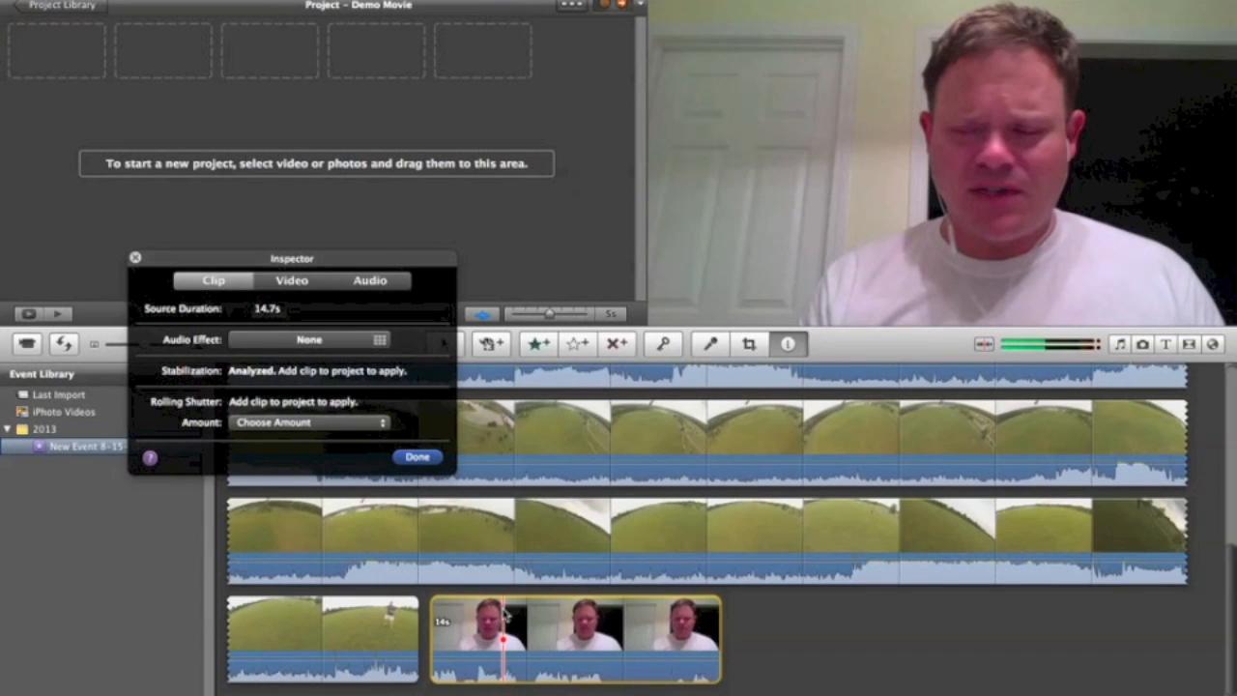
left_click(417, 459)
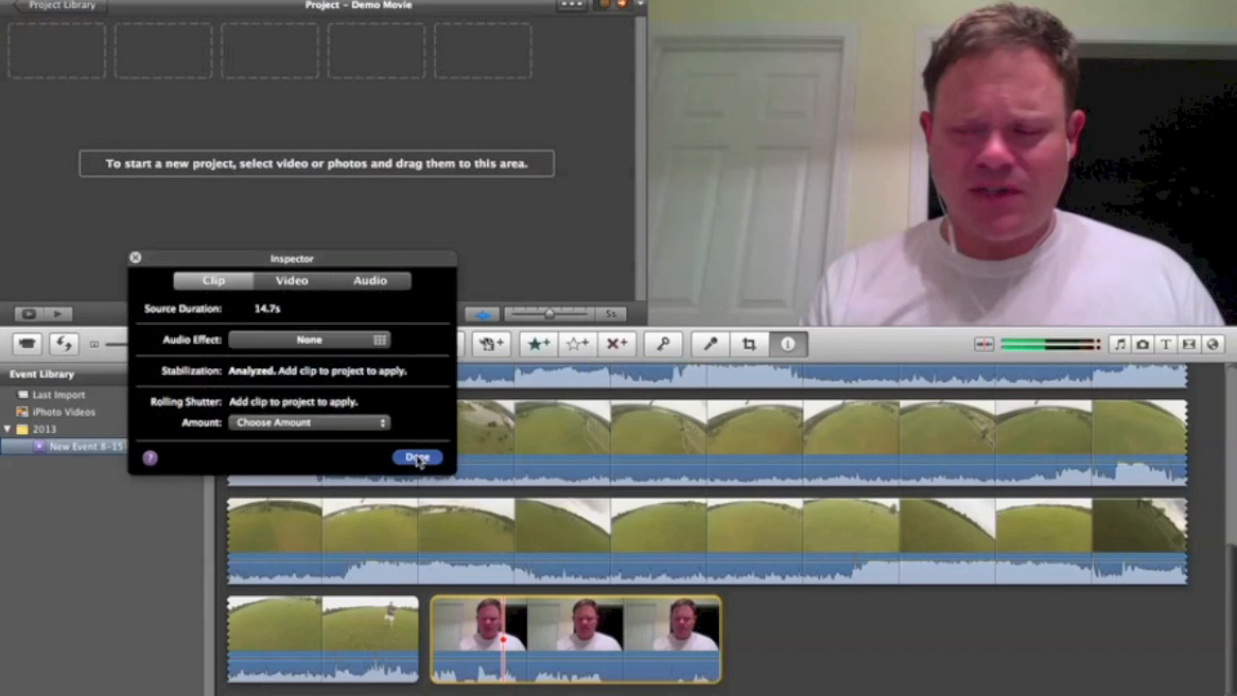
left_click_drag(480, 624, 224, 194)
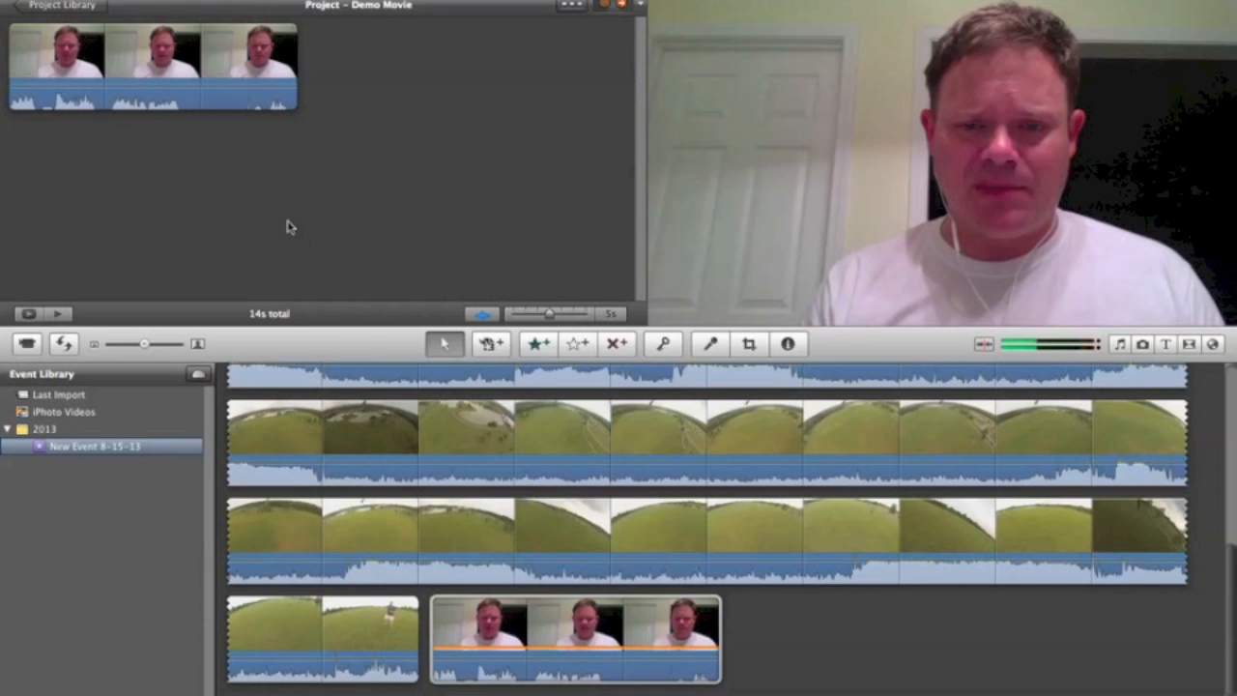
left_click(473, 316)
left_click(473, 316)
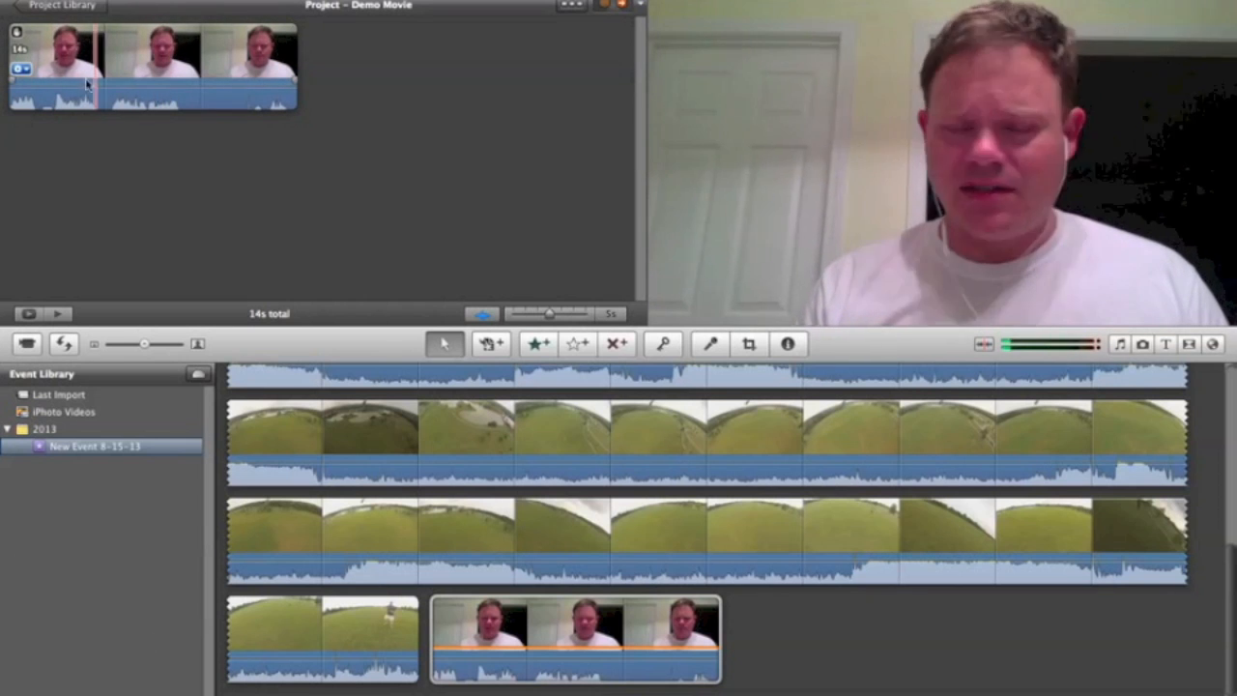
Step: Use Cropping & Rotation on the project's webcam clip to rotate it clockwise through four quarter turns, and leave the crop editor
left_click(19, 69)
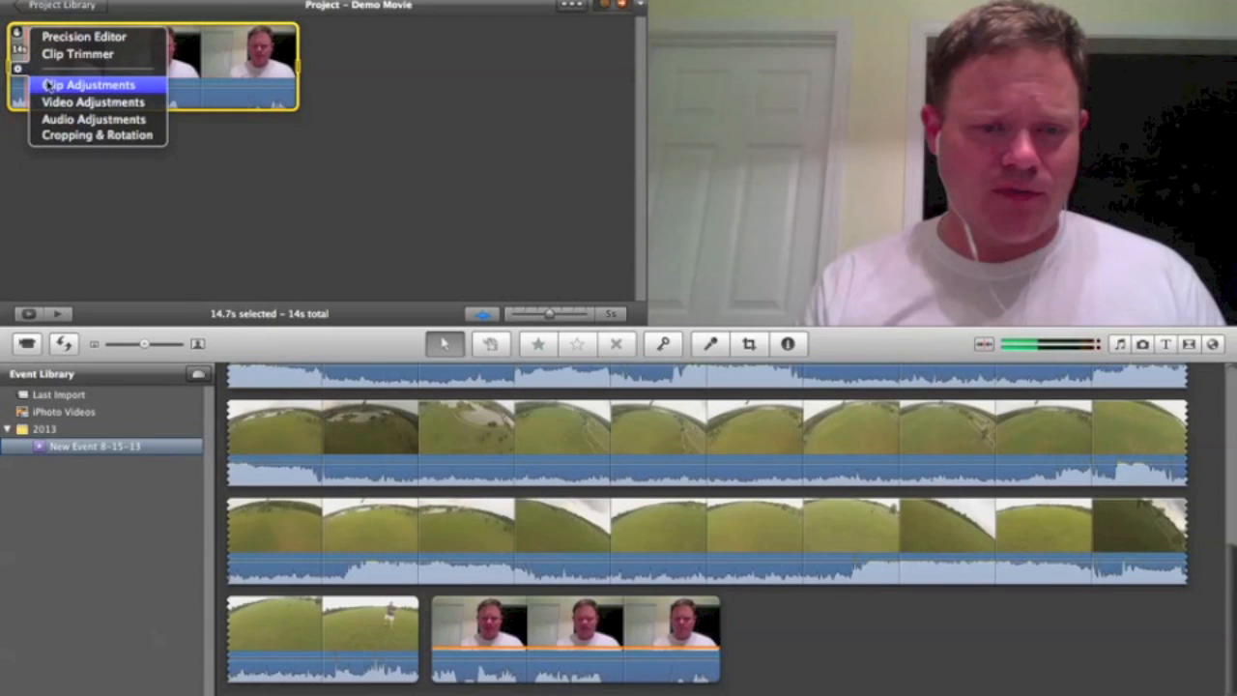
left_click(58, 137)
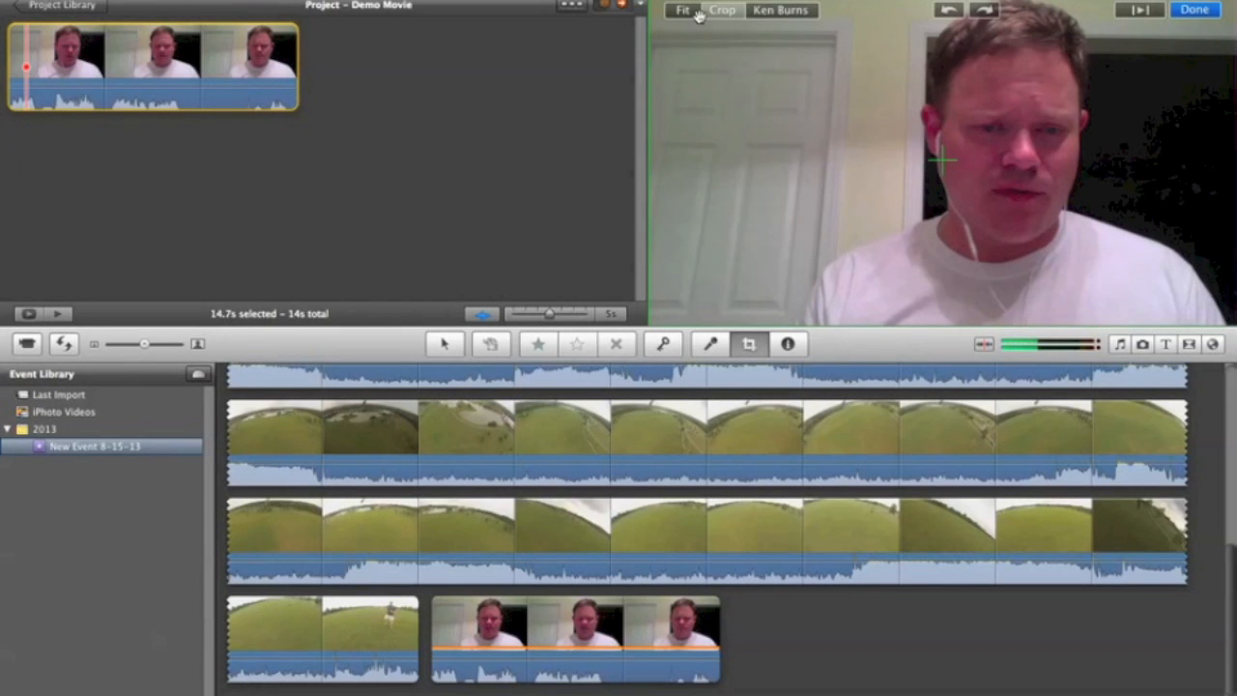
left_click(996, 11)
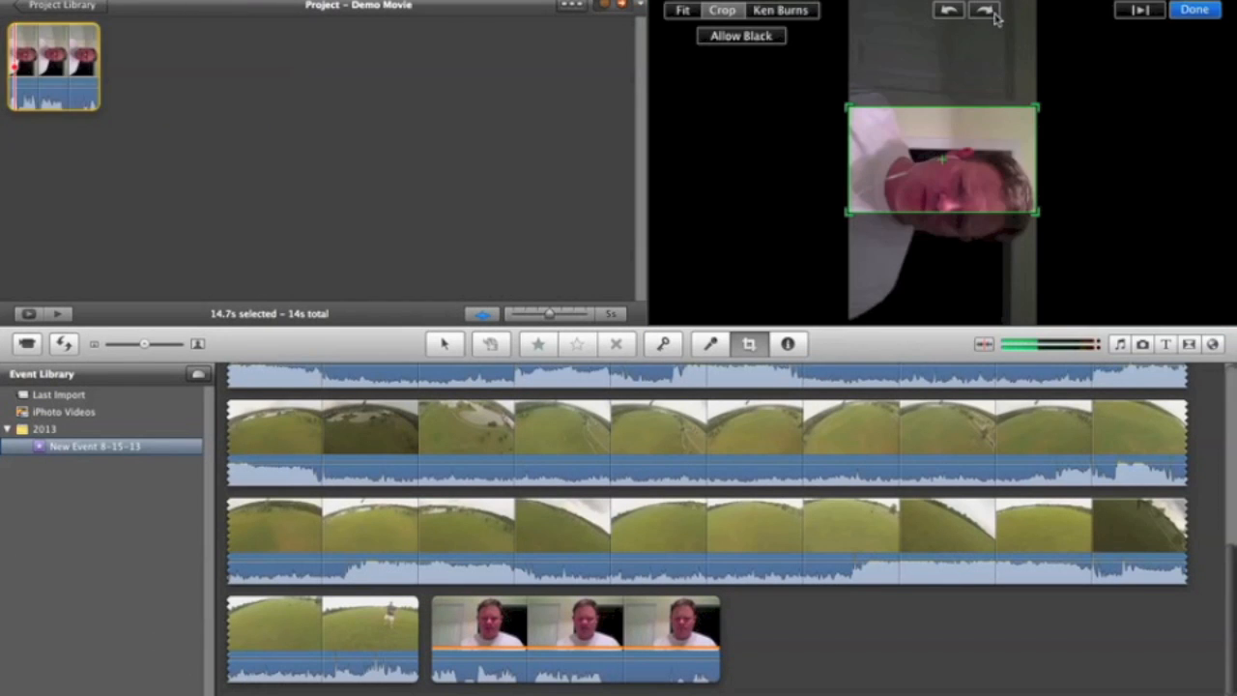
left_click(993, 12)
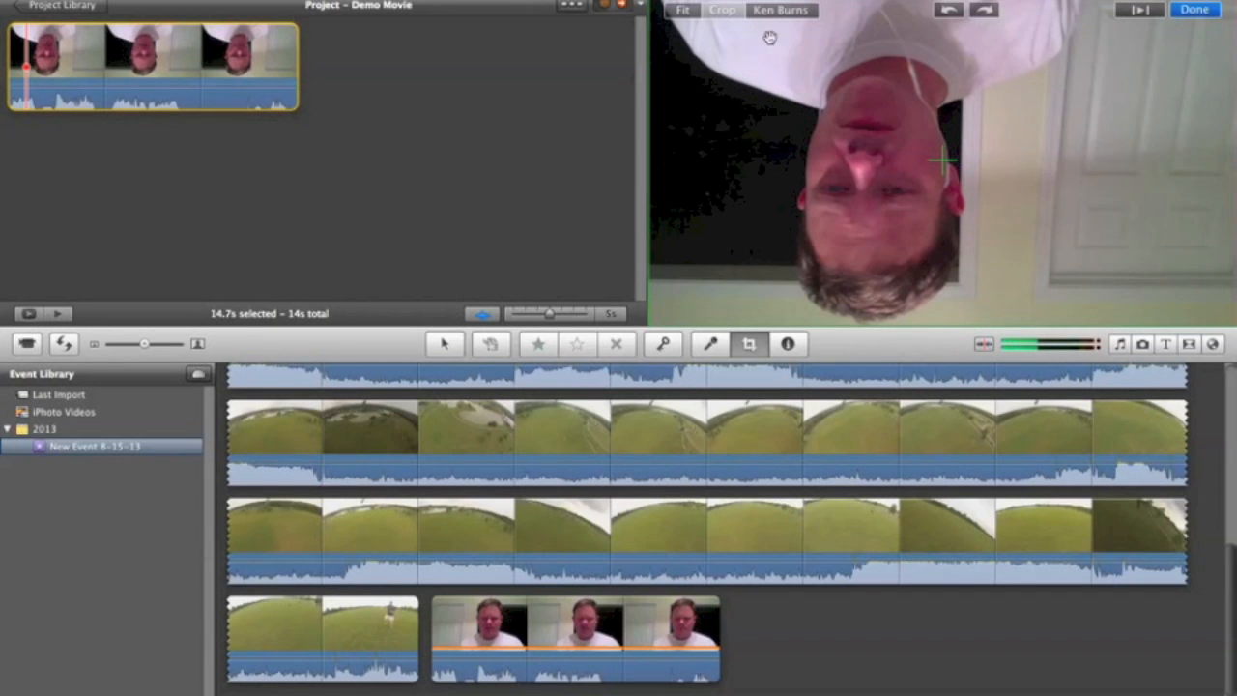
left_click(984, 11)
left_click(984, 10)
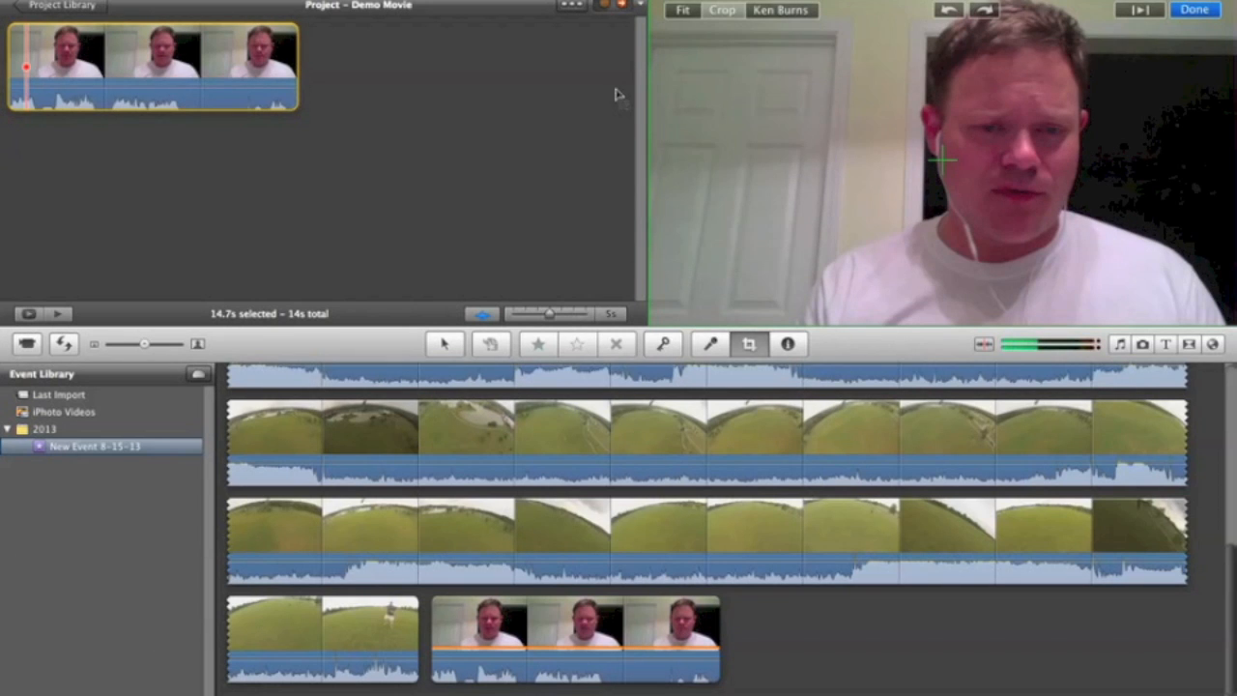
left_click(446, 105)
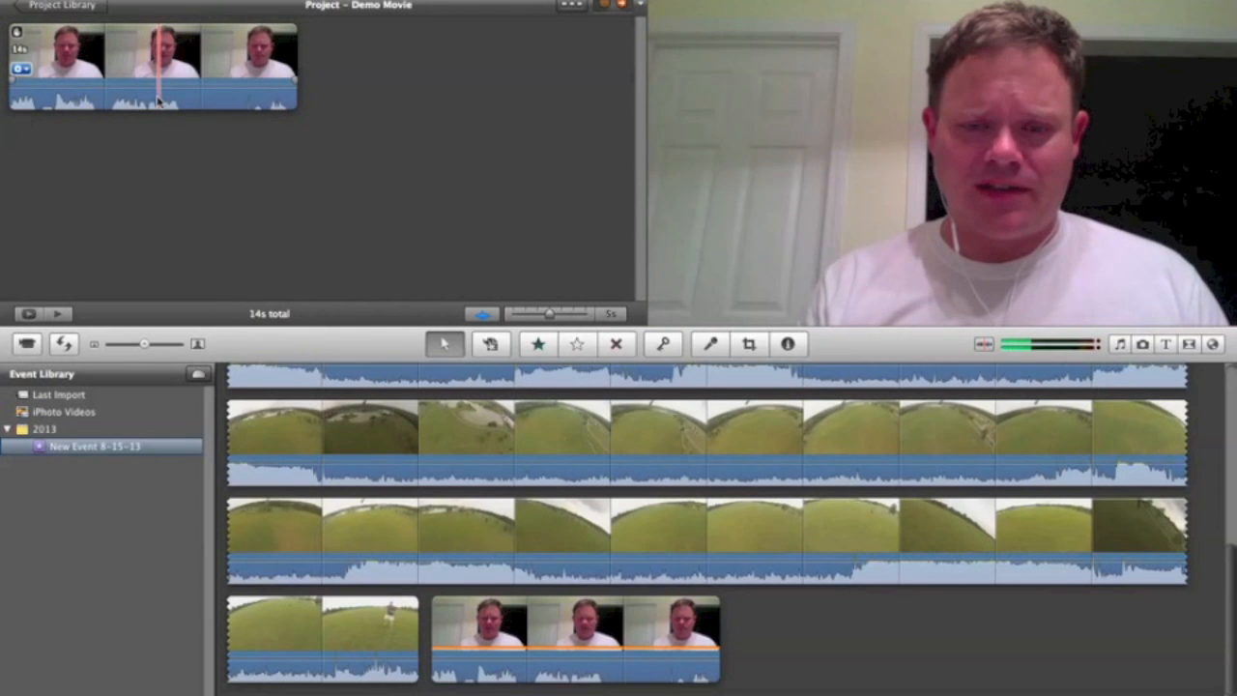
Step: Select an aerial section of about 16 s in the second row of the GoPro footage and add it after the webcam clip
scroll(351, 438, "up", 10)
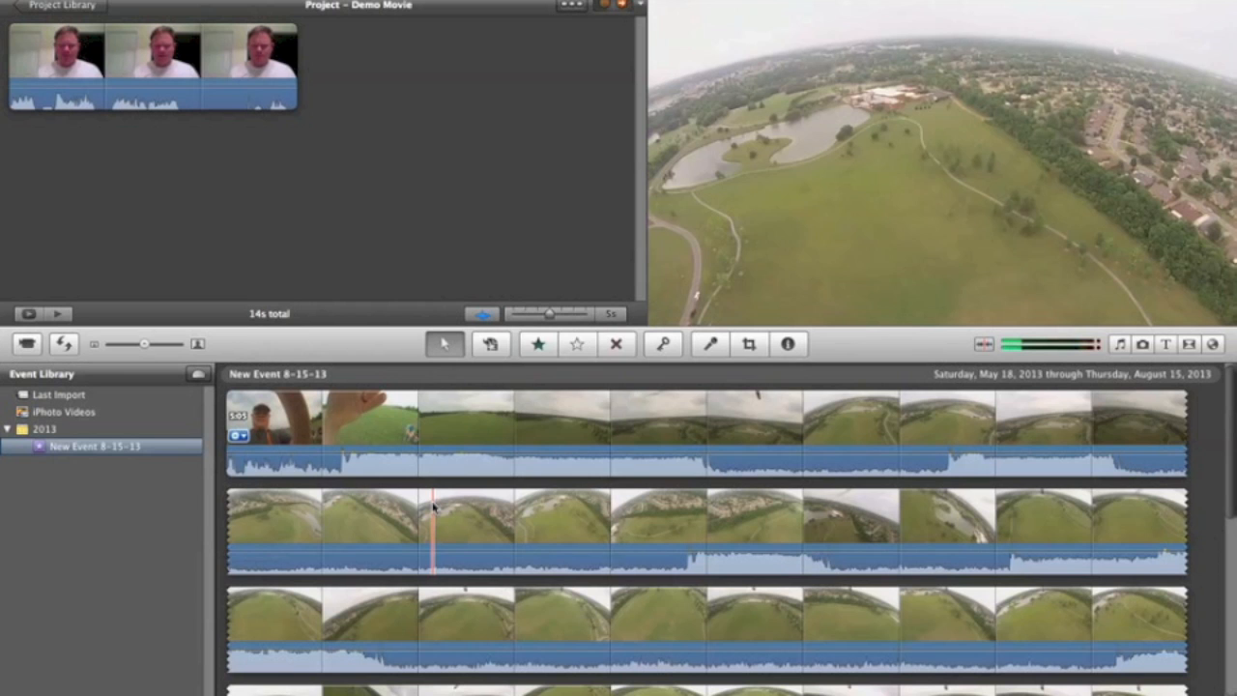
left_click_drag(434, 508, 746, 519)
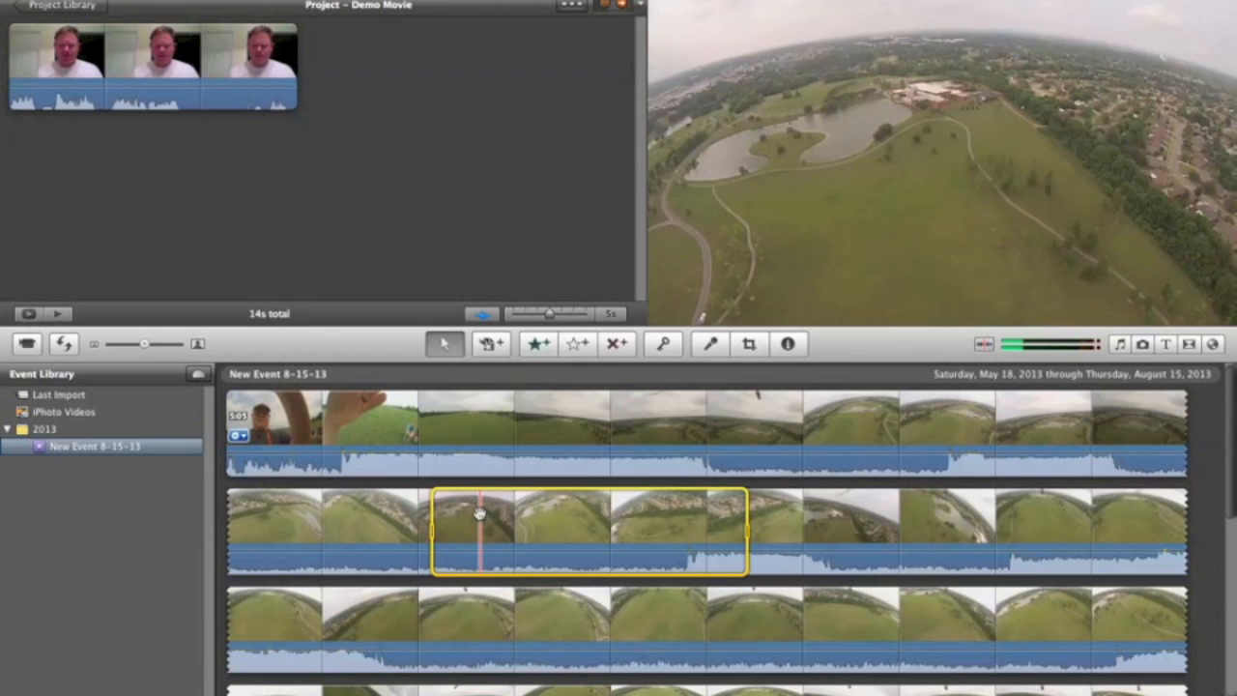
left_click_drag(479, 513, 421, 166)
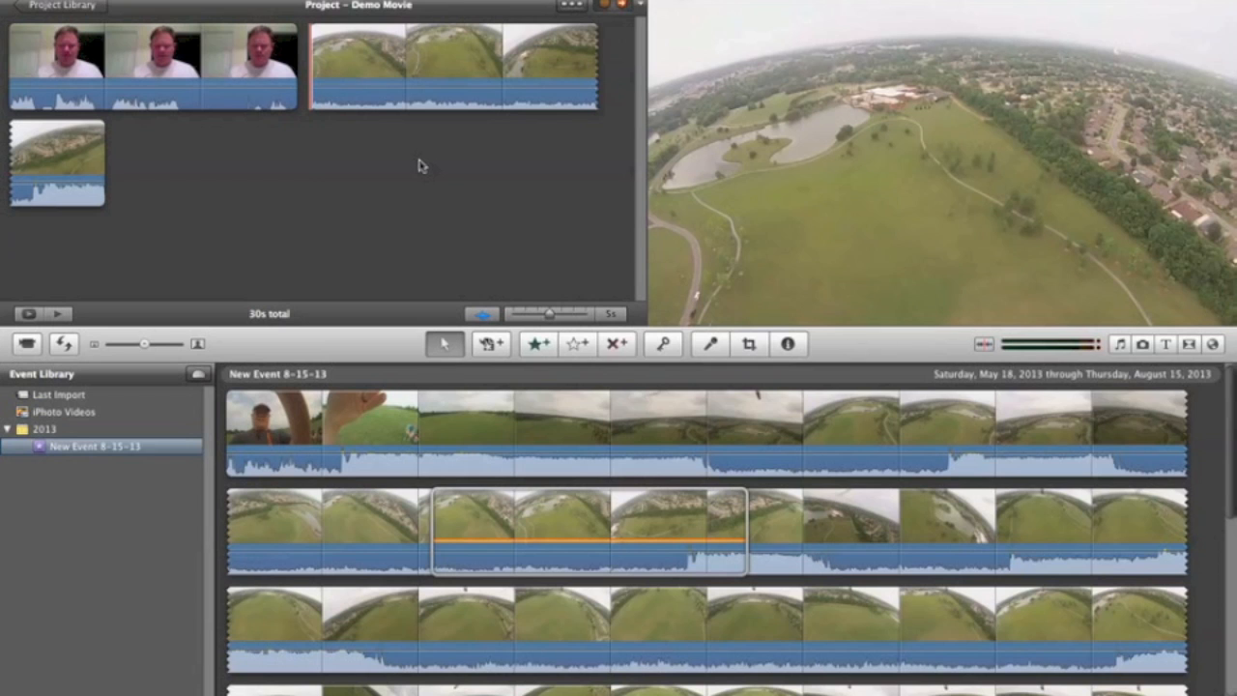
Step: Add a second GoPro section of about 13 s, starting at the pond near the end of the flight, to the end of Demo Movie
scroll(693, 609, "down", 2)
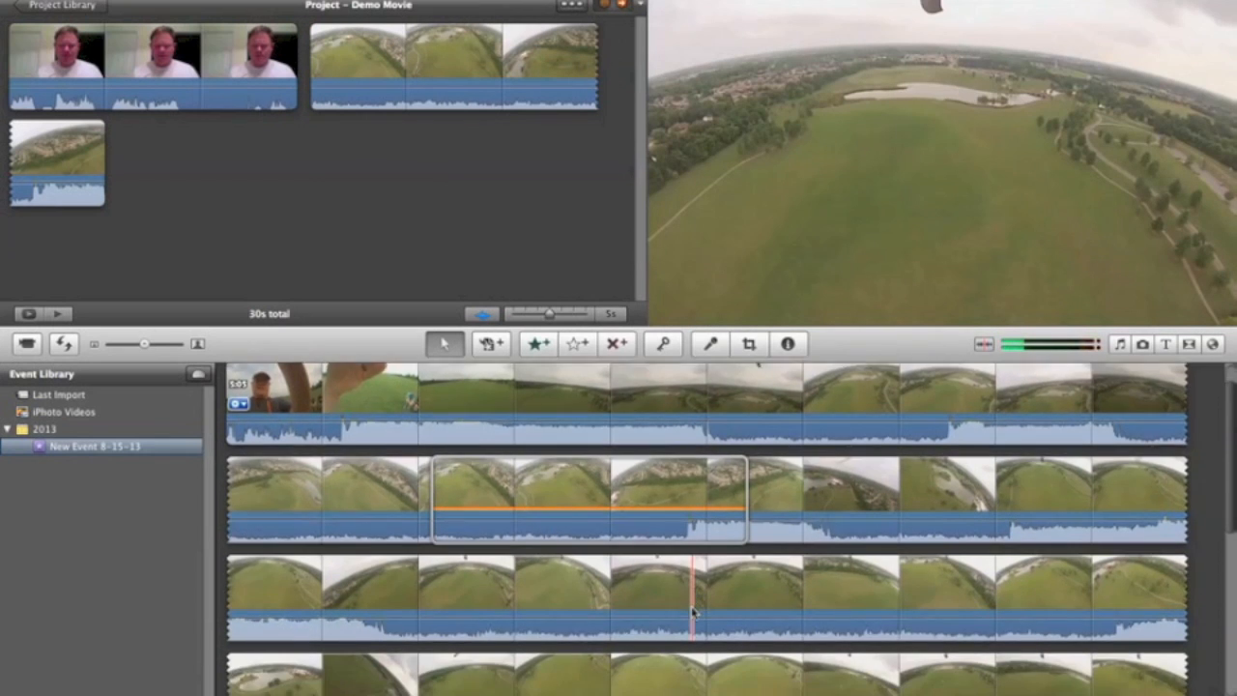
scroll(693, 611, "down", 10)
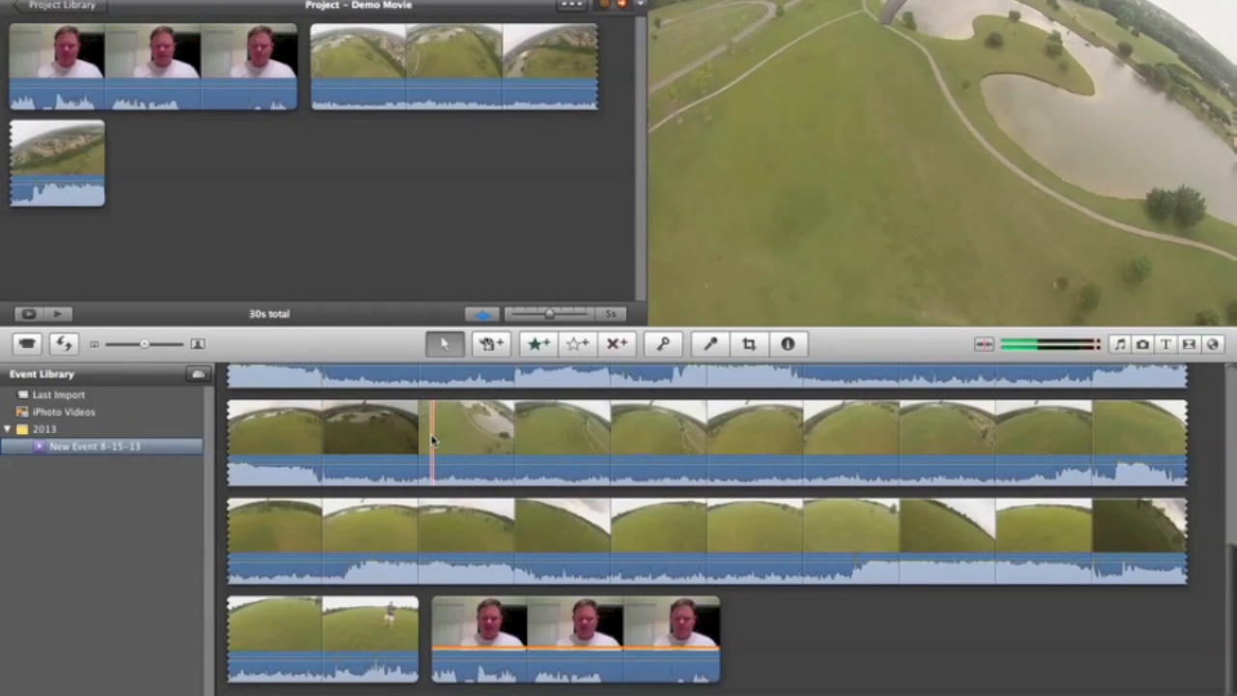
left_click_drag(432, 441, 674, 448)
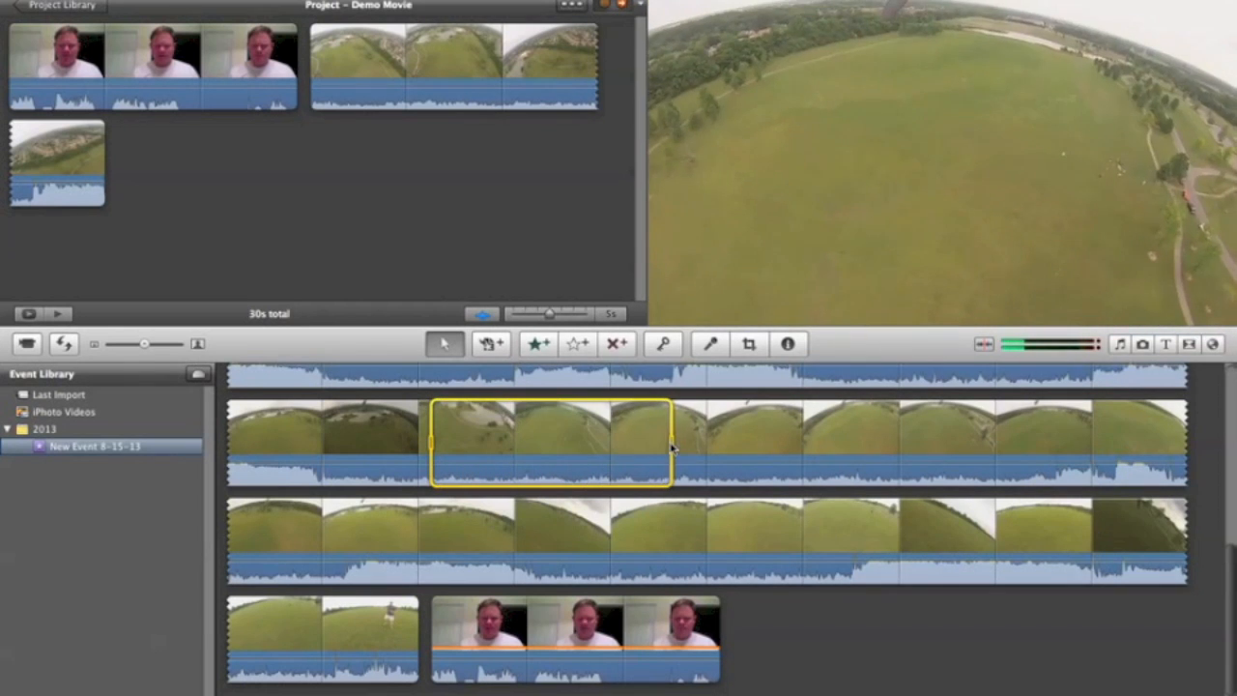
left_click_drag(550, 440, 240, 185)
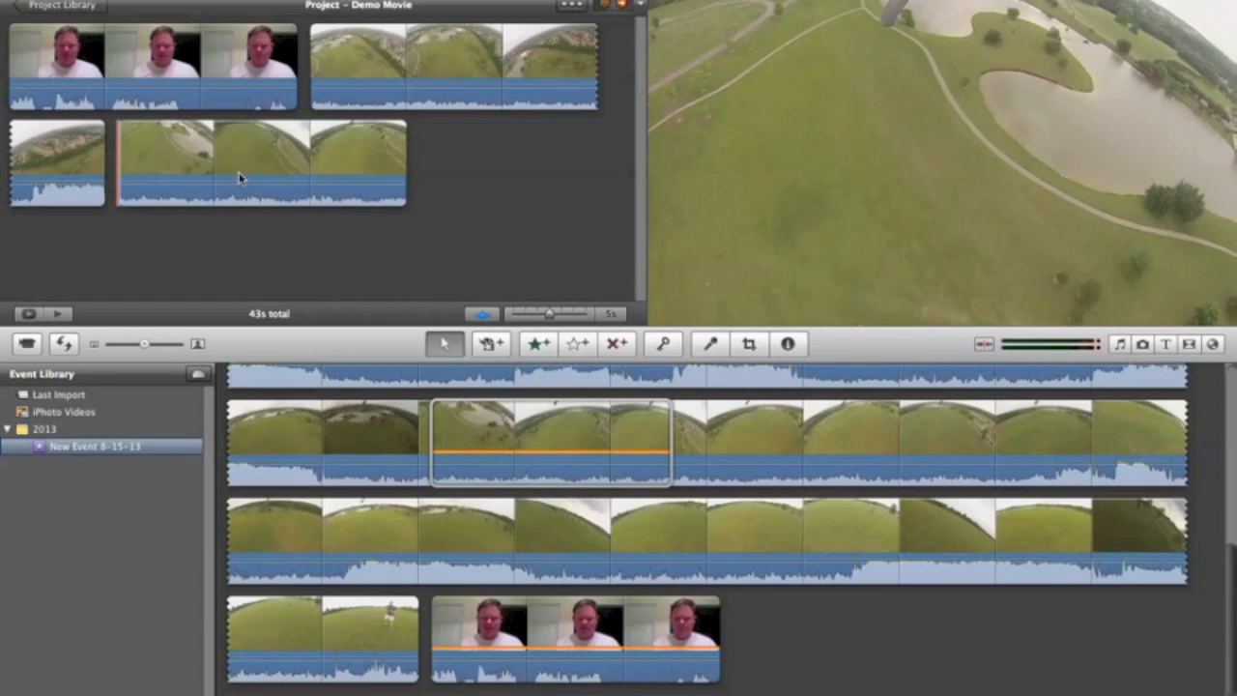
left_click(239, 172)
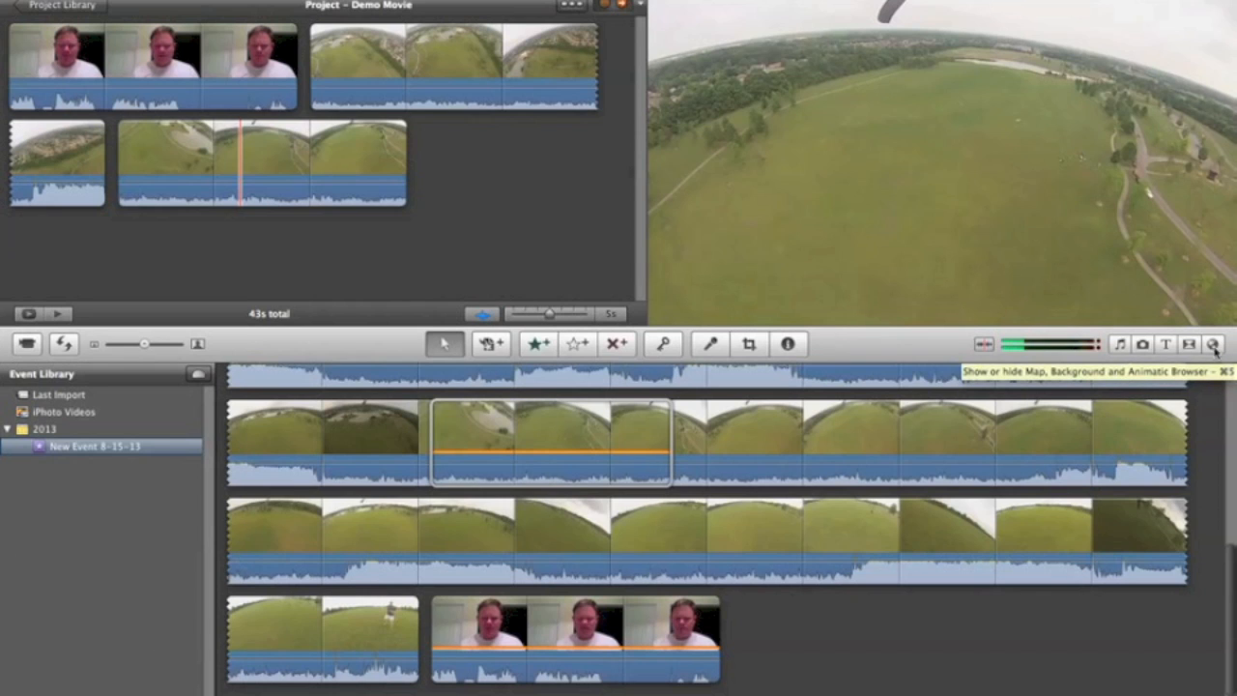
Step: Find photo IMG_3400, the group with a trophy, in the iPhoto library and add it to the end of Demo Movie
left_click(1143, 346)
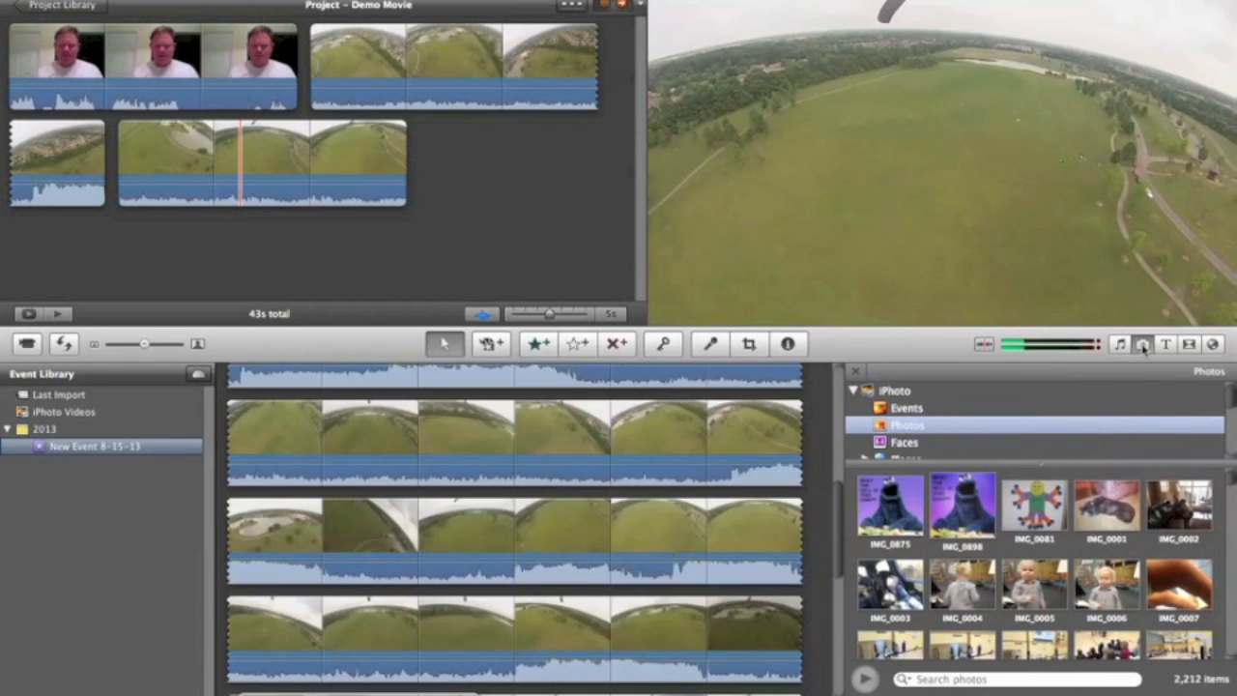
scroll(1011, 507, "down", 10)
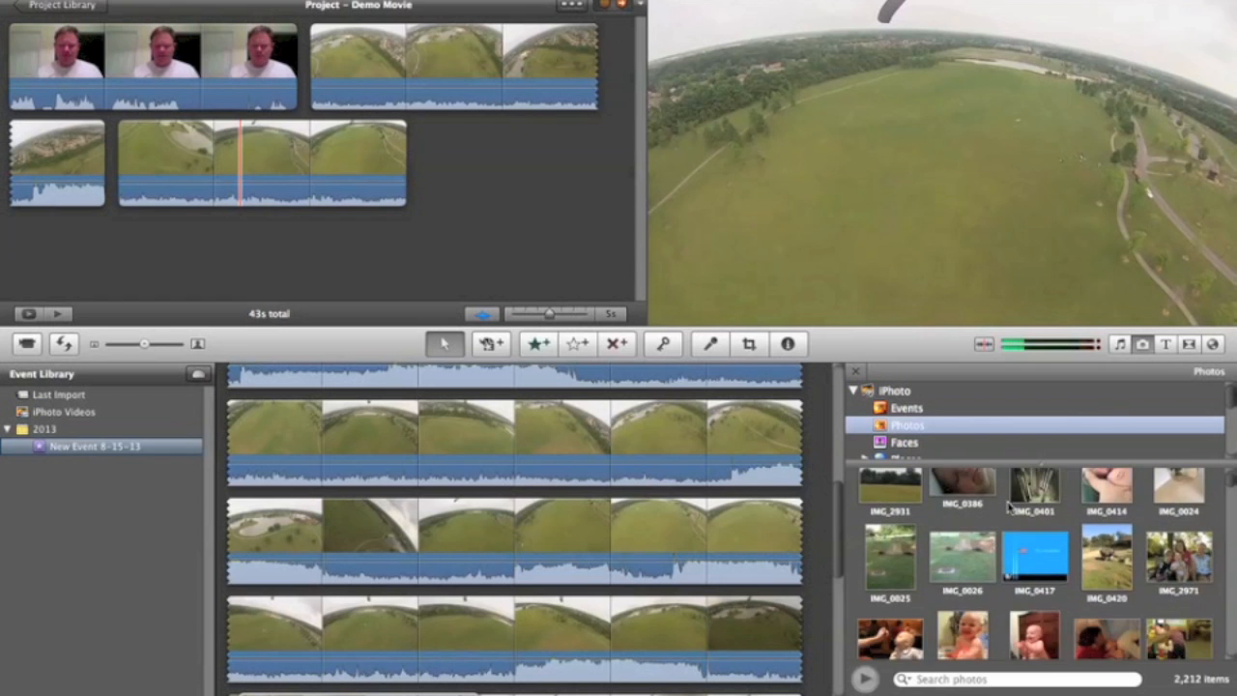
scroll(1010, 507, "down", 8)
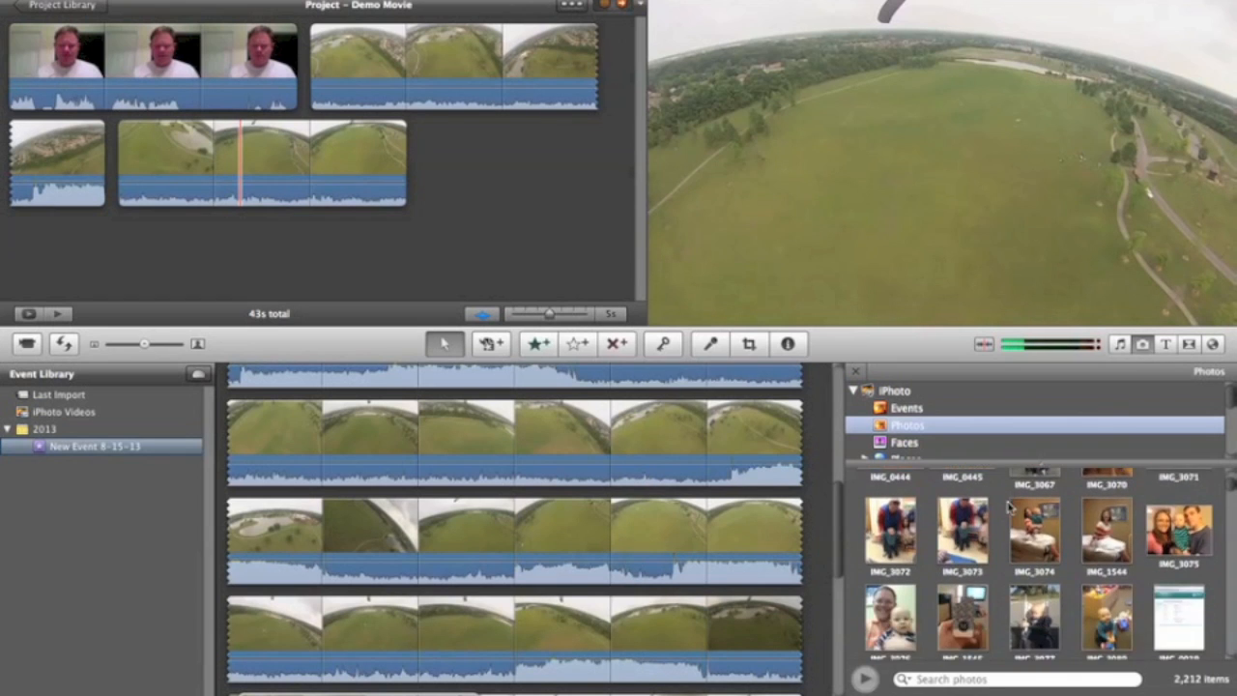
scroll(1010, 507, "down", 8)
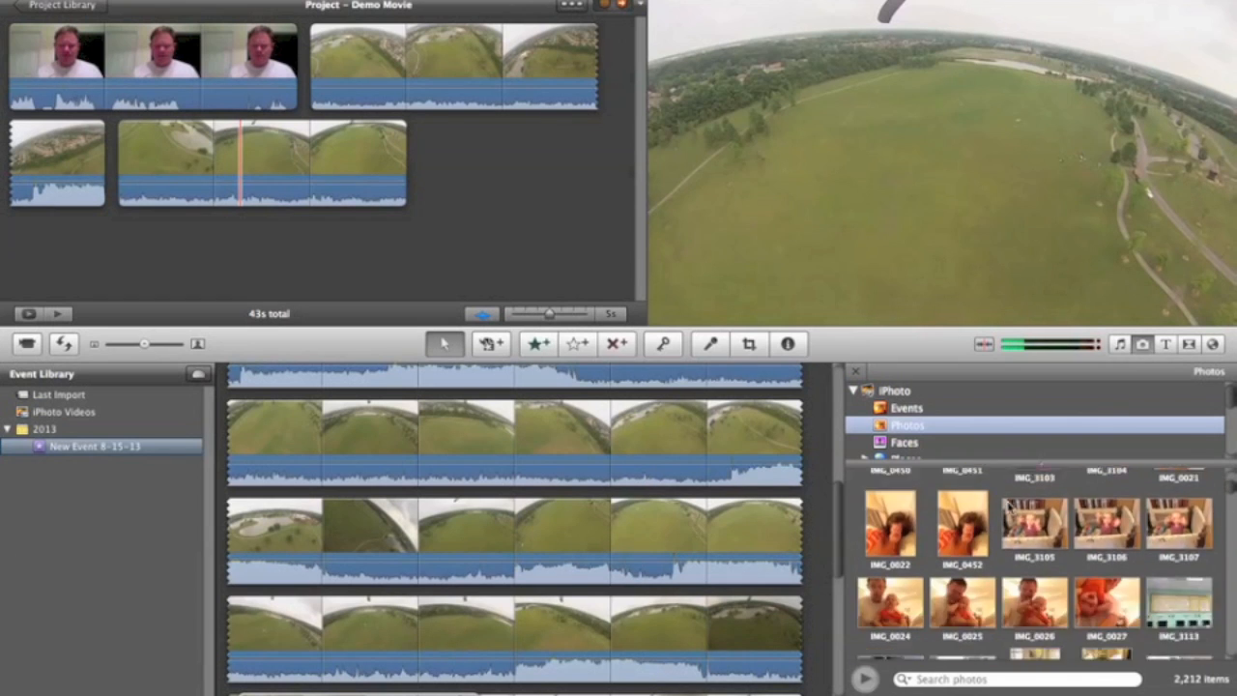
scroll(1010, 507, "down", 8)
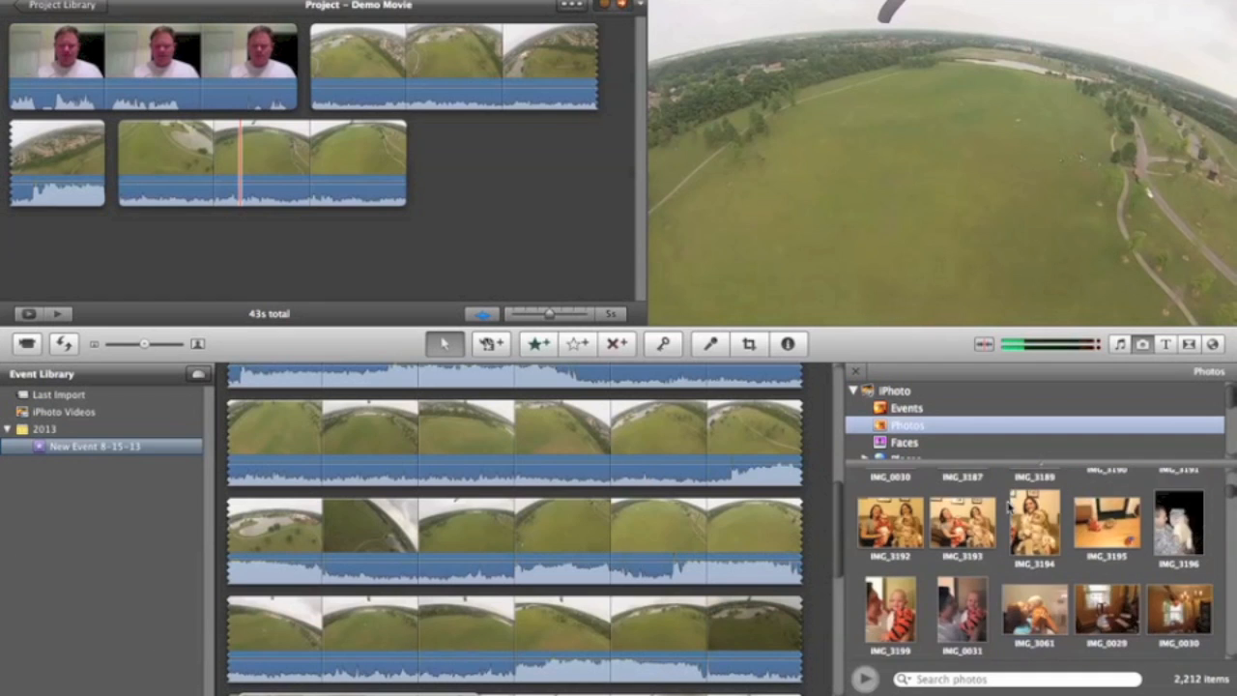
scroll(1008, 505, "down", 4)
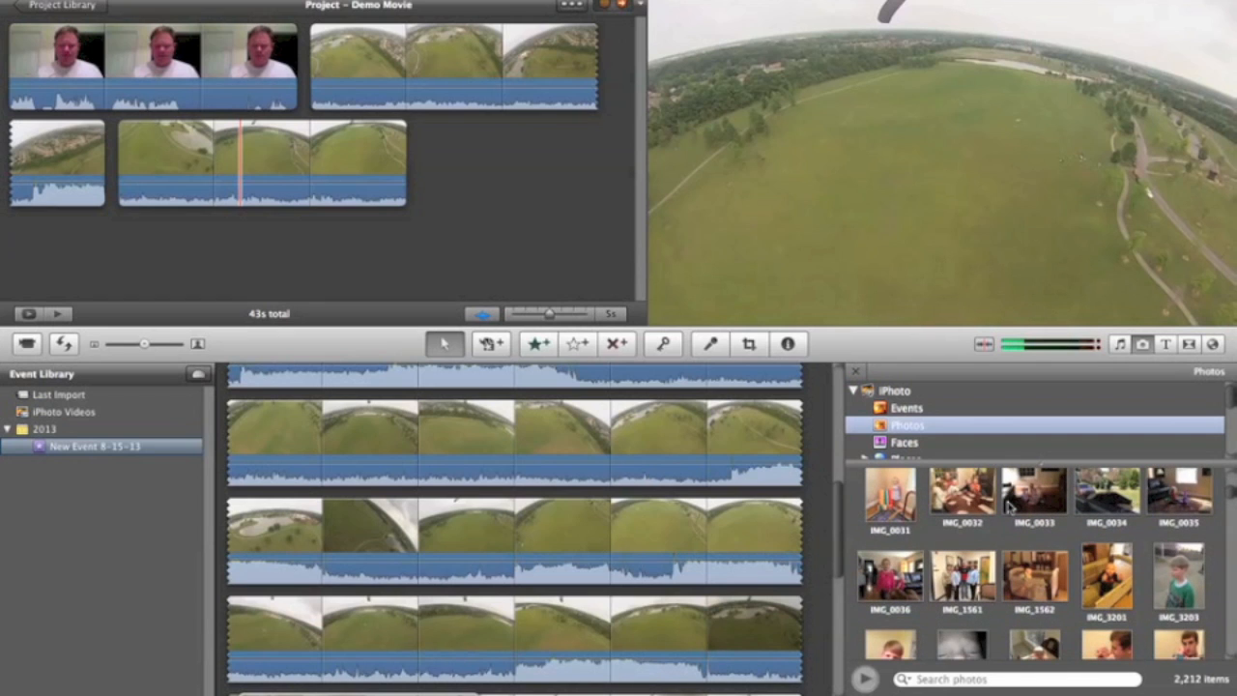
scroll(1008, 505, "down", 8)
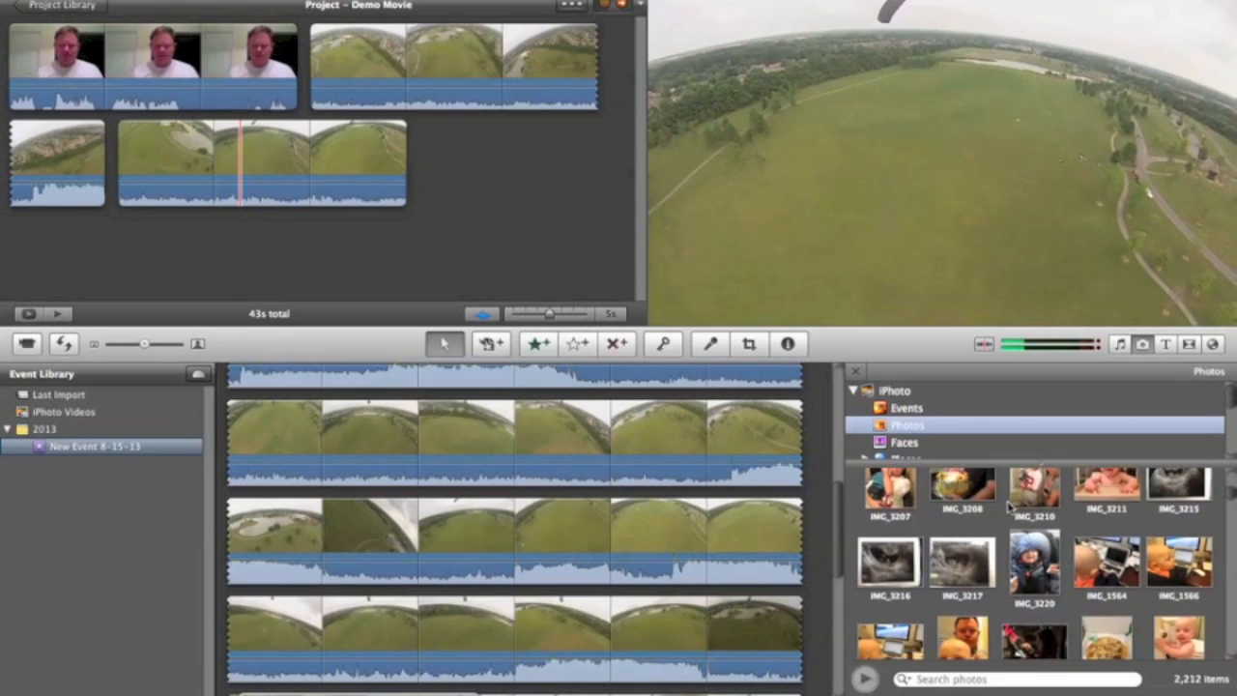
scroll(1008, 505, "down", 8)
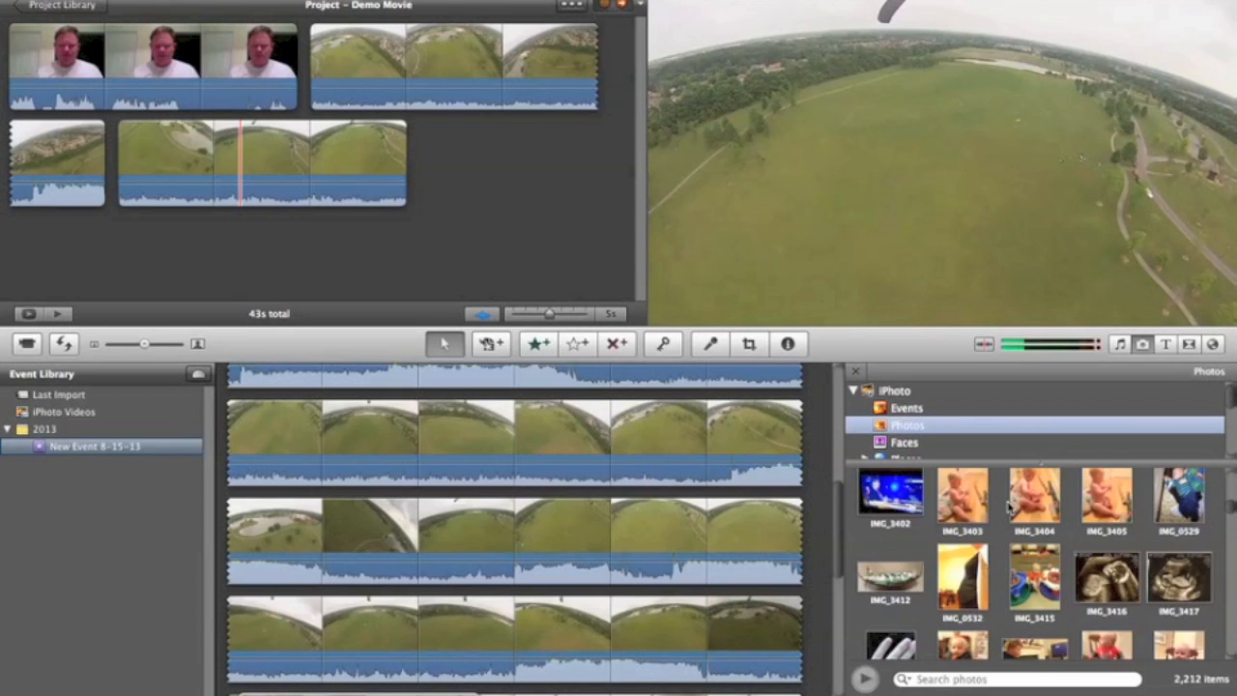
scroll(1008, 508, "up", 3)
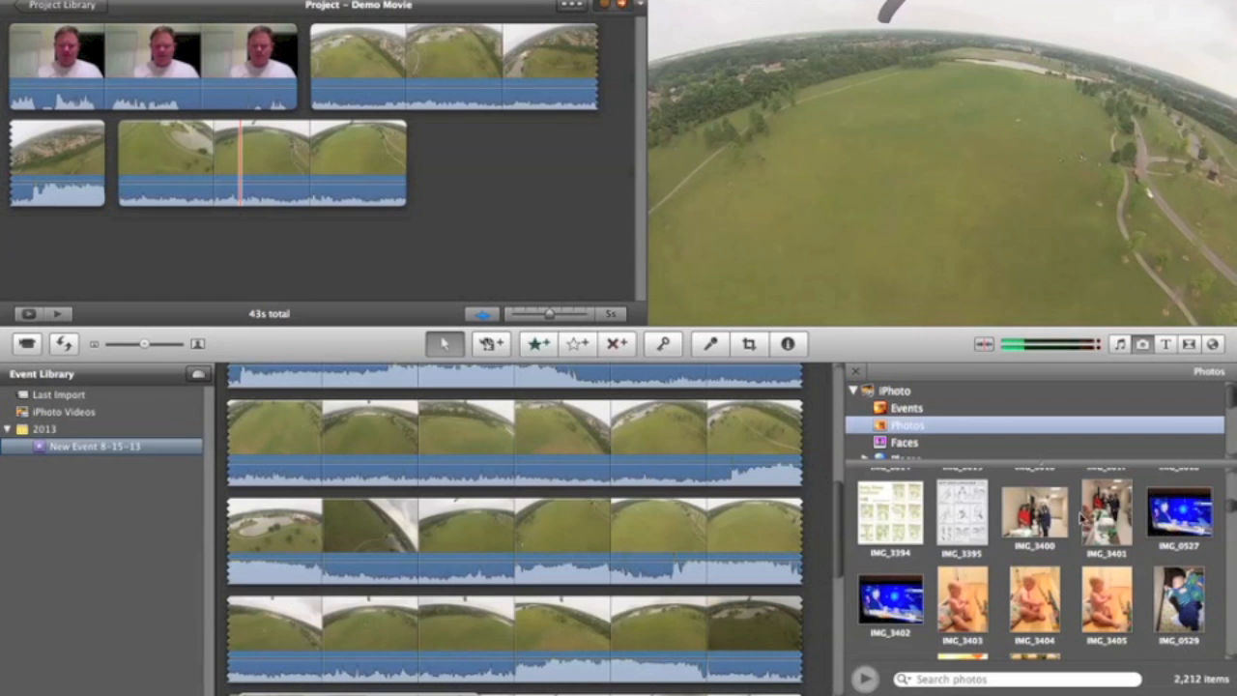
left_click(1038, 520)
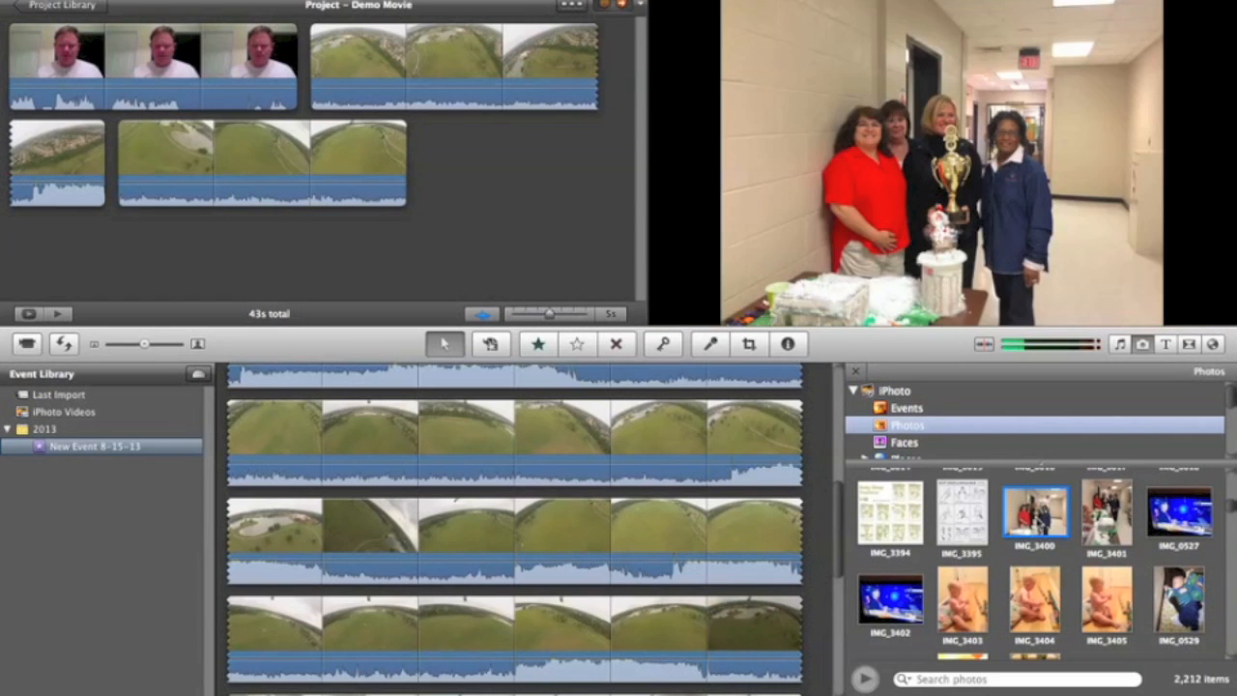
left_click_drag(1035, 517, 525, 193)
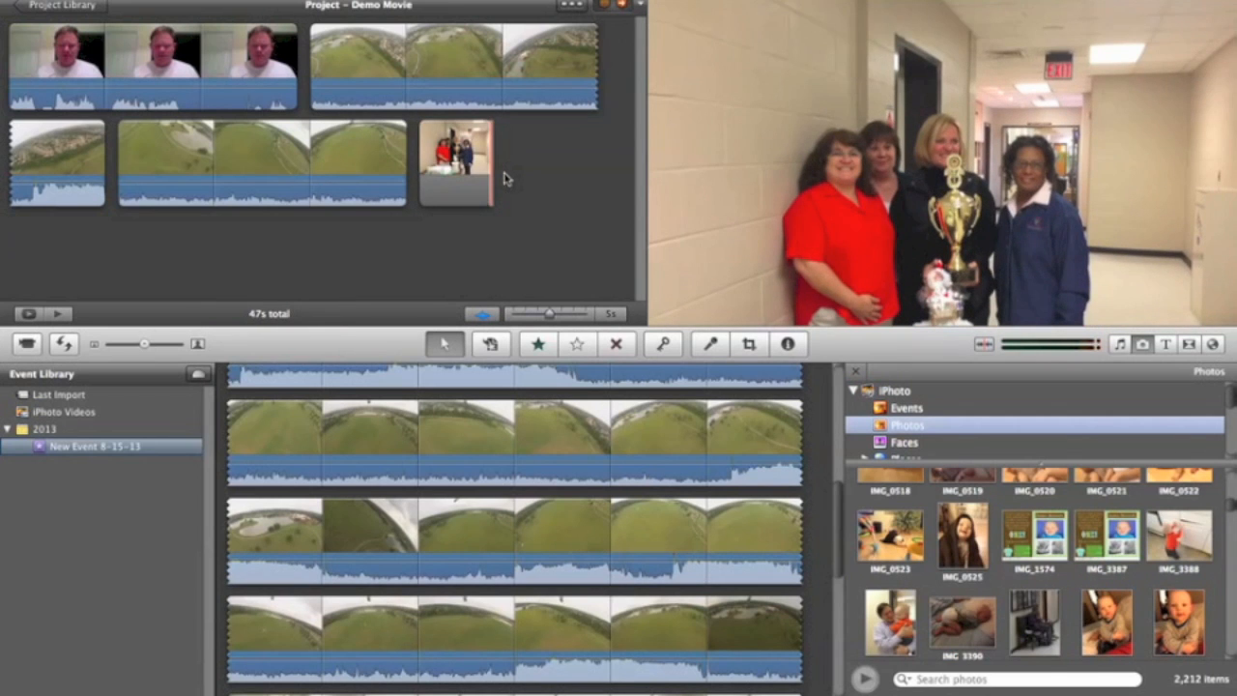
mouse_move(434, 174)
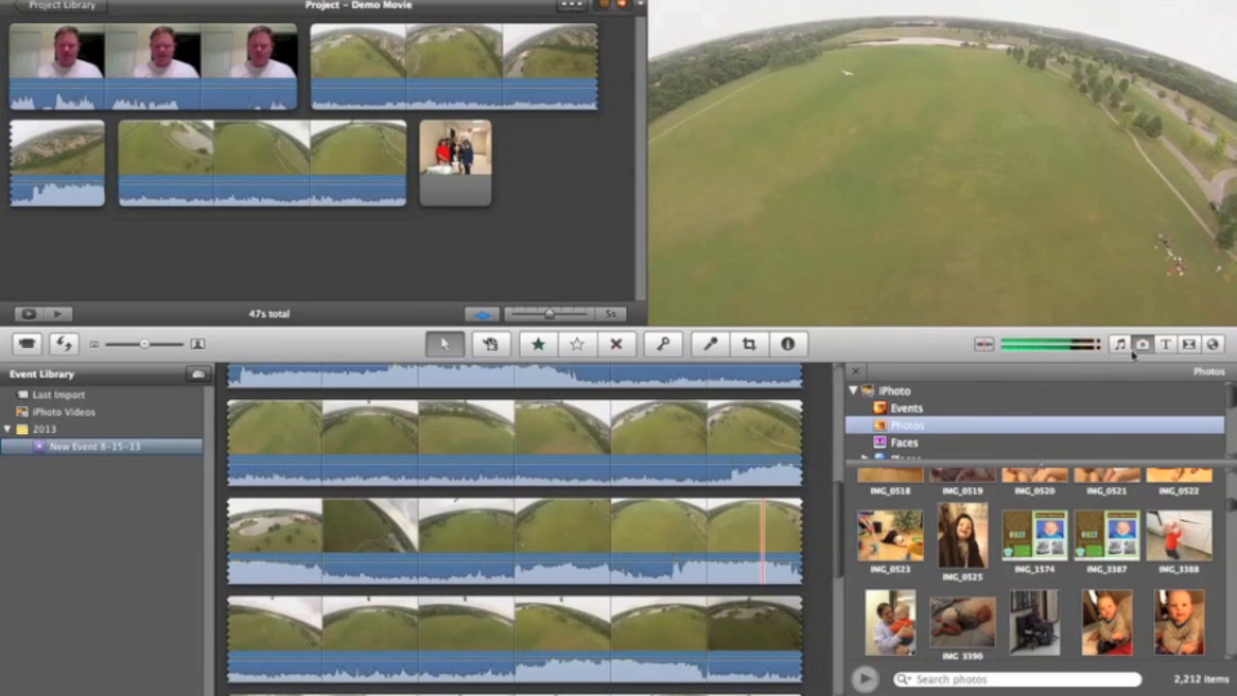
Step: Add a Centered title before the webcam clip at the start of Demo Movie, using the Underwater background
left_click(1165, 345)
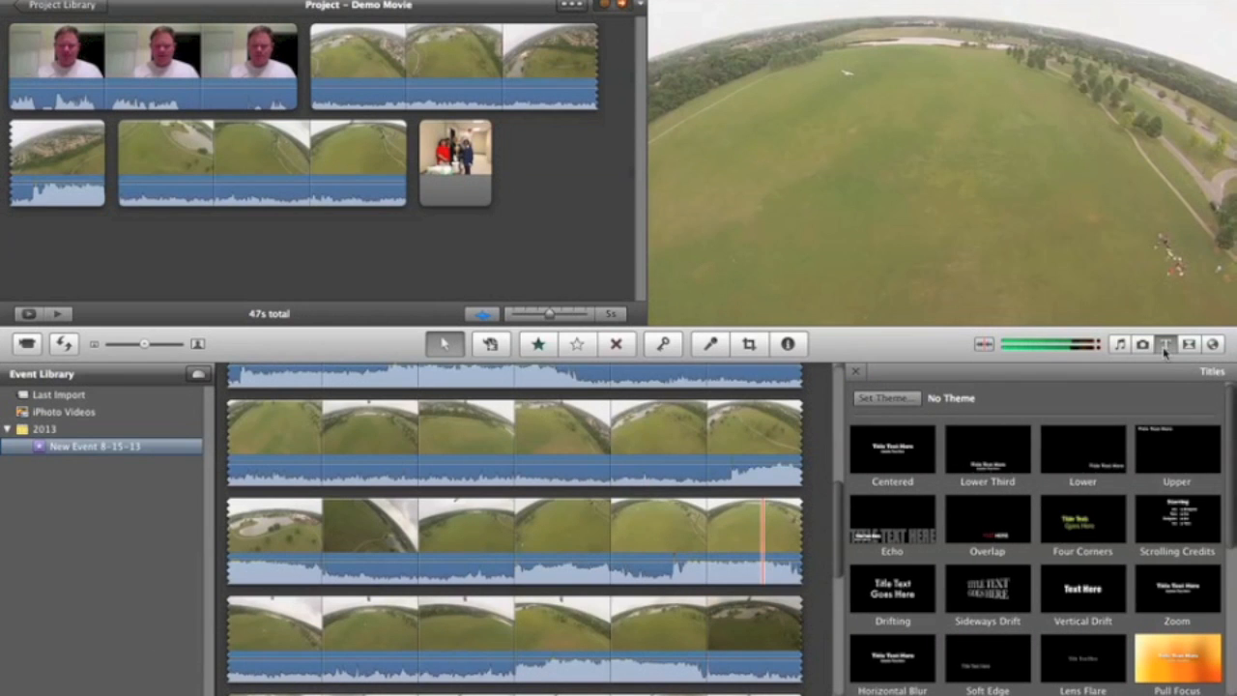
left_click(1166, 346)
left_click(1165, 346)
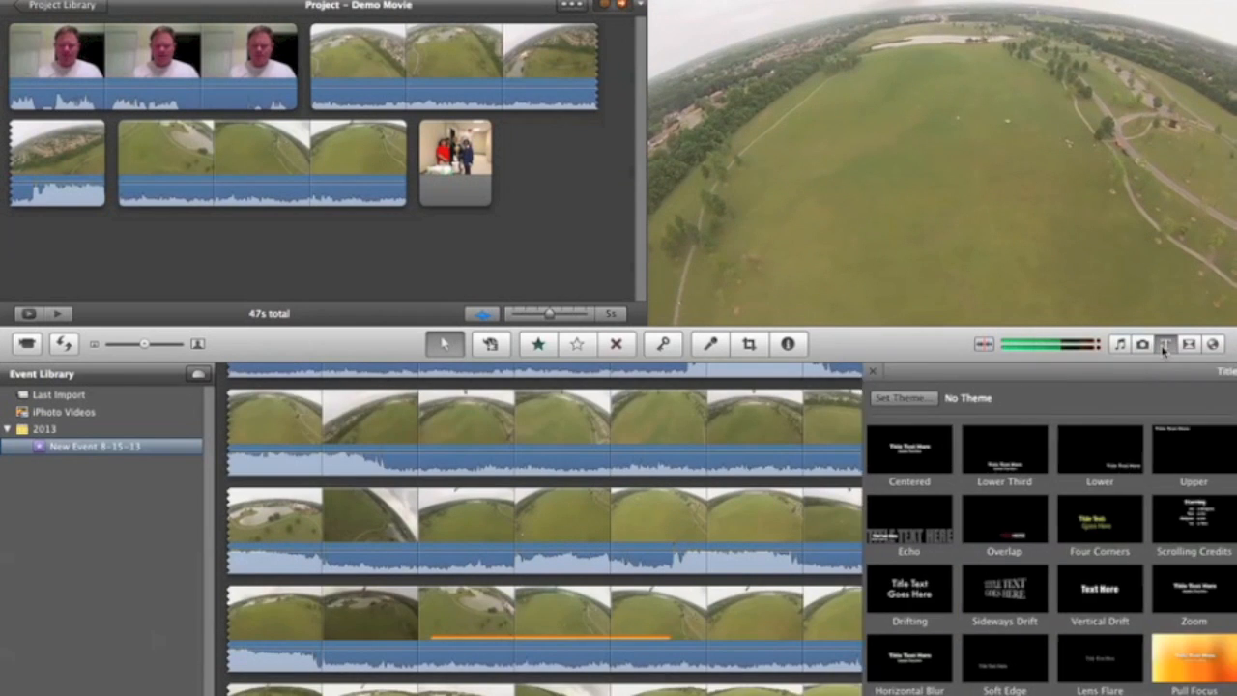
left_click(1166, 346)
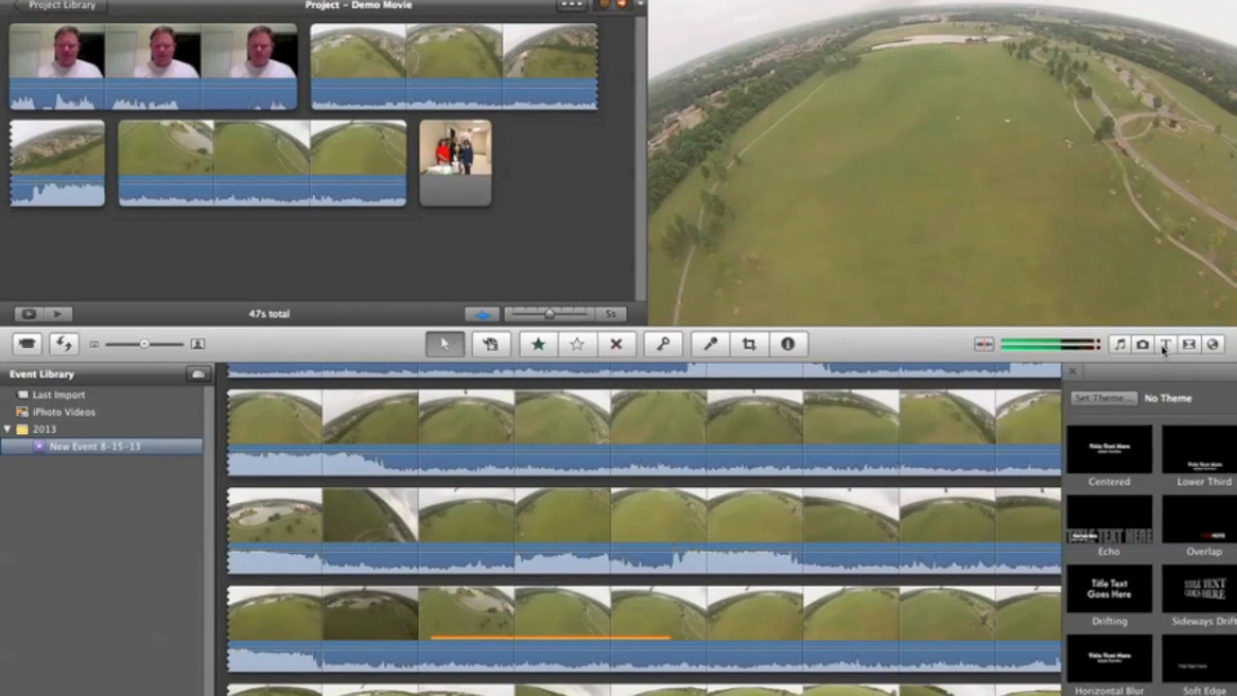
left_click(1165, 346)
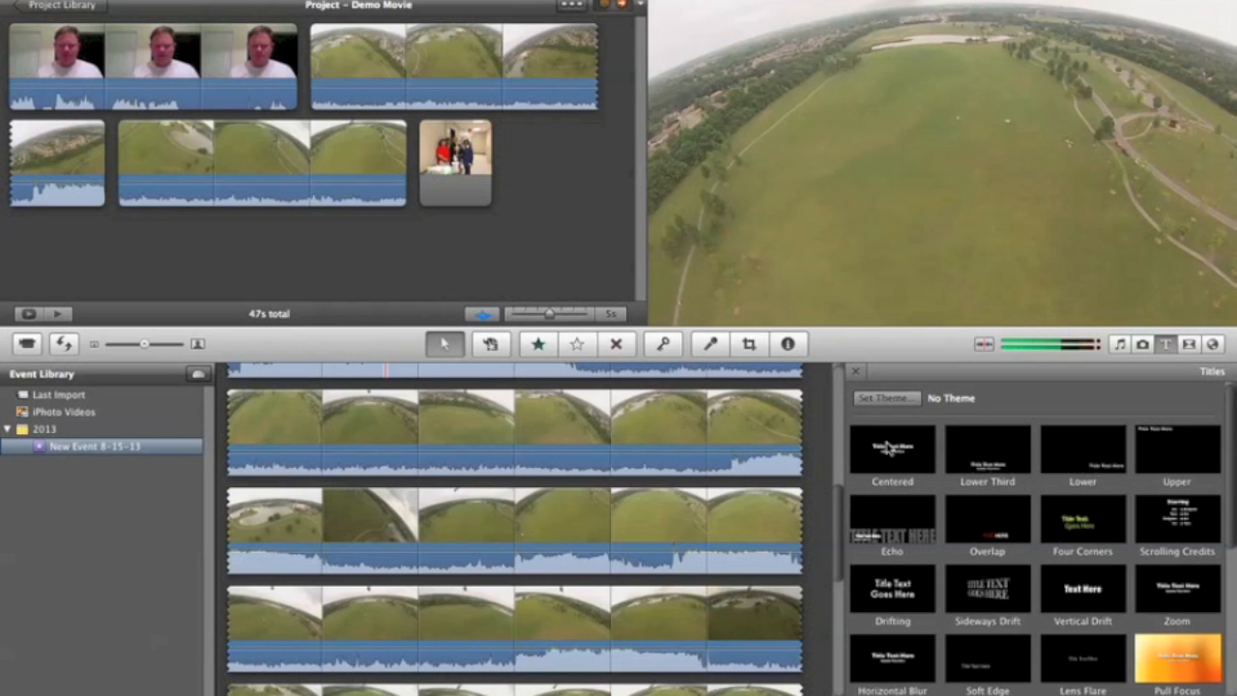
scroll(928, 496, "down", 5)
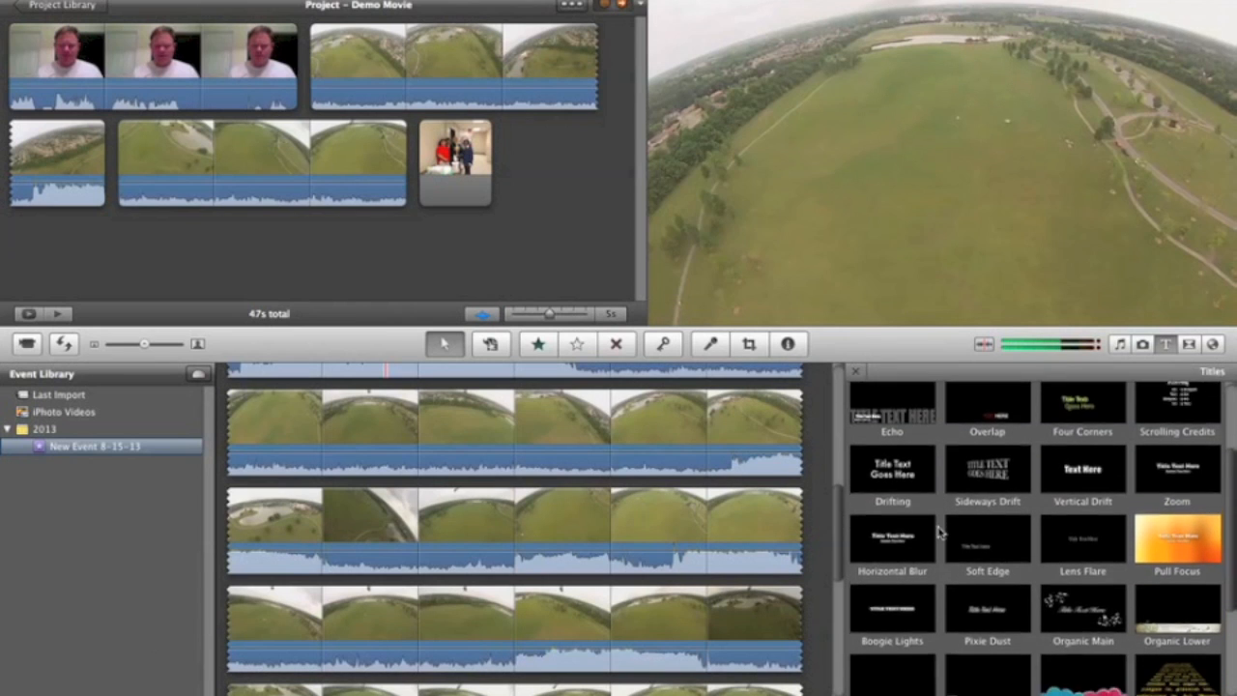
scroll(938, 531, "down", 4)
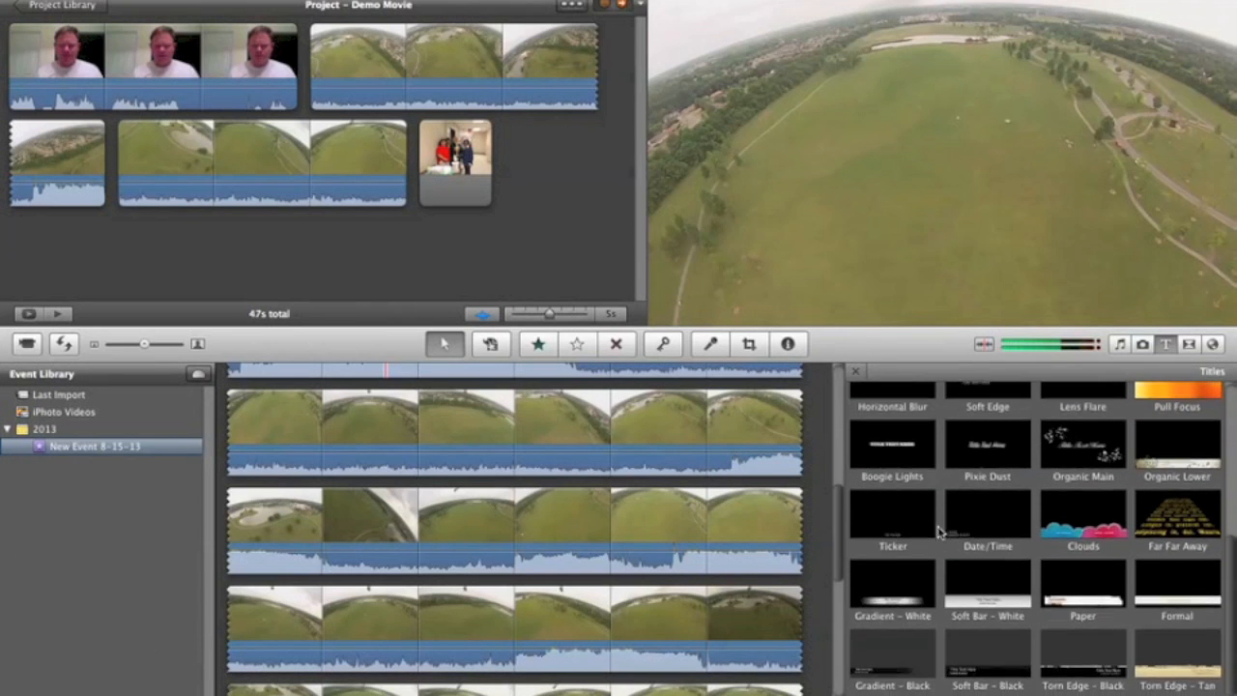
scroll(937, 531, "up", 9)
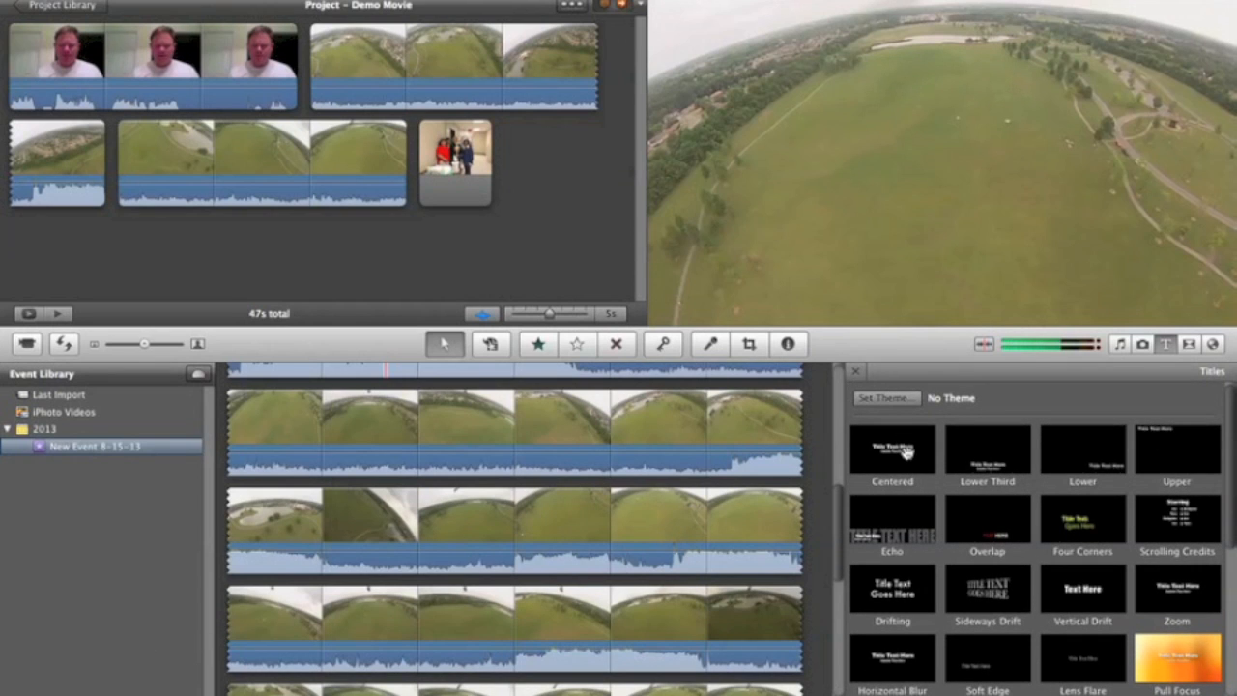
left_click_drag(903, 456, 8, 64)
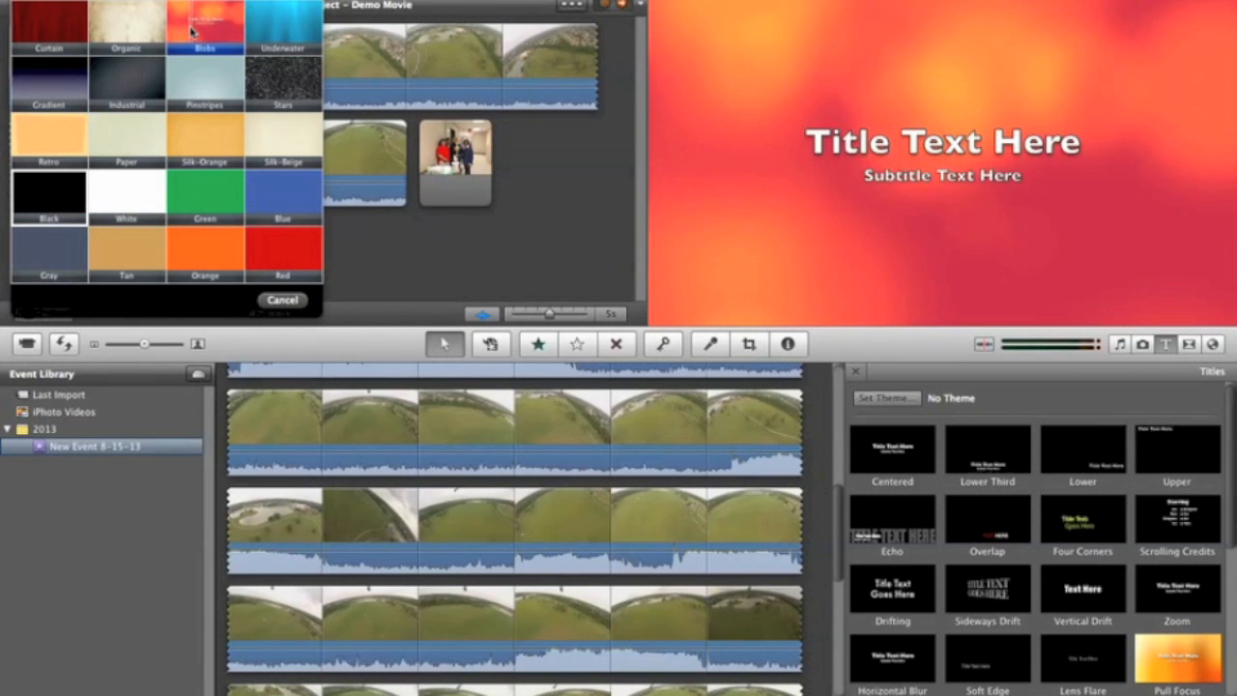
left_click(267, 29)
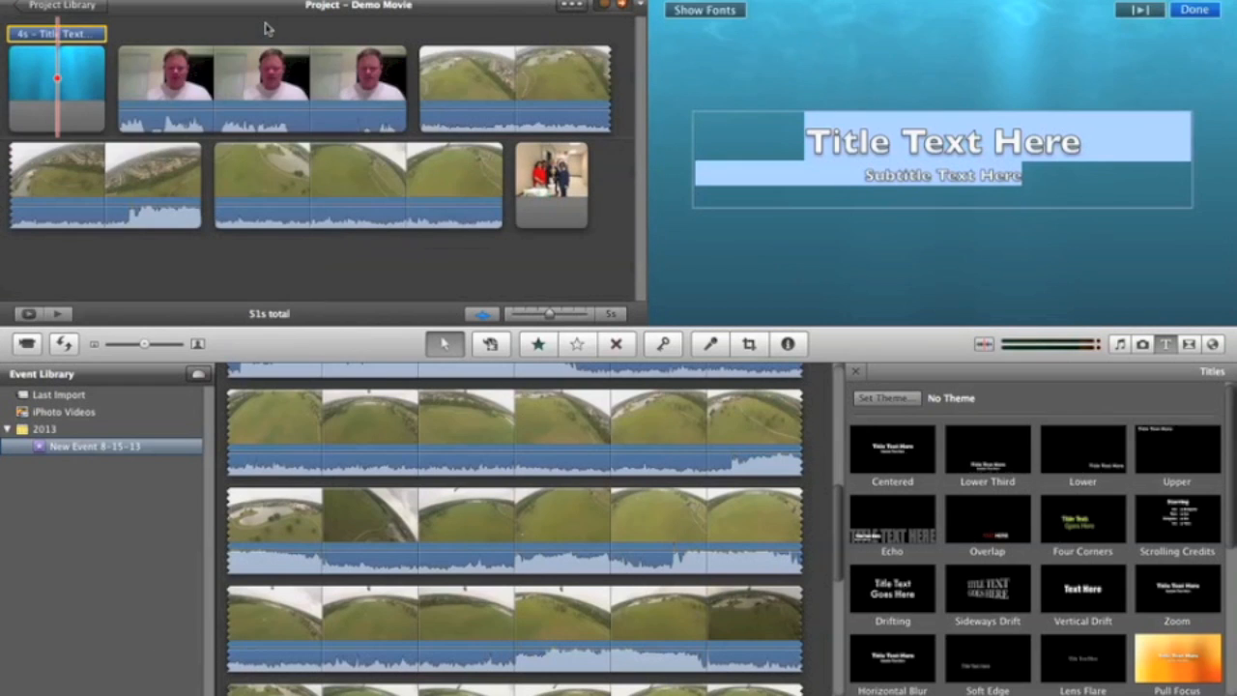
Step: Replace the opening title's placeholder title and subtitle with the text "Demo Movie"
type("Demo Mou")
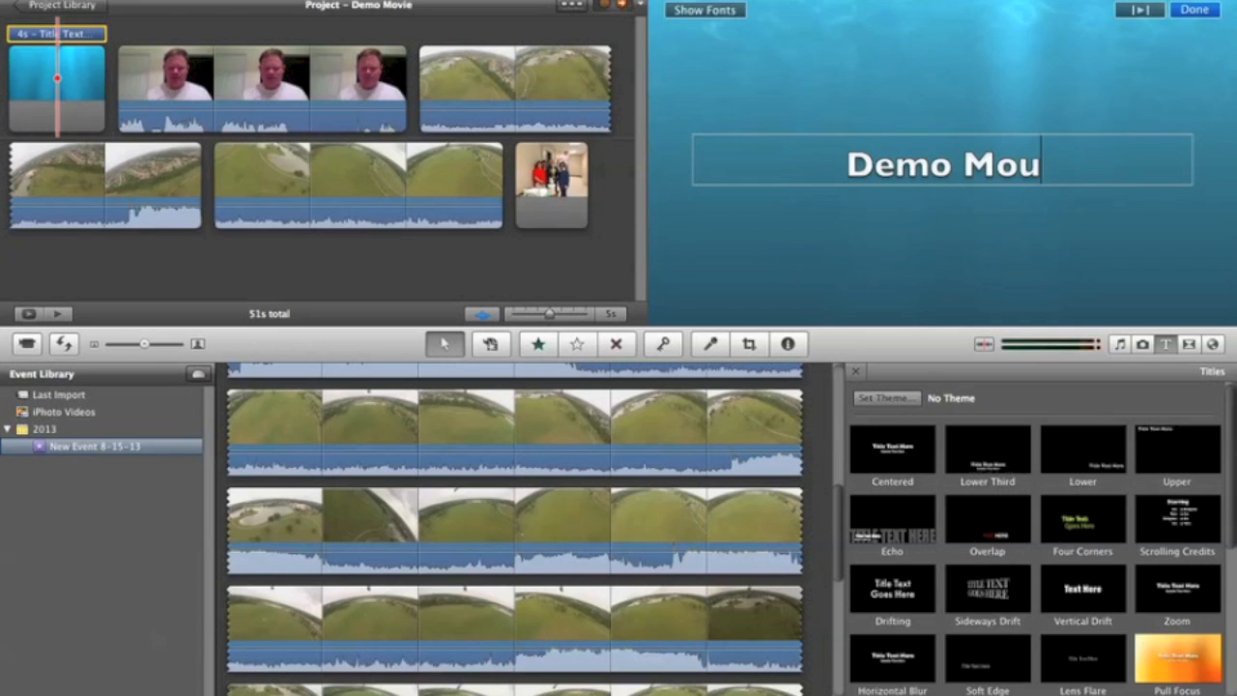
key("BackSpace")
type("v")
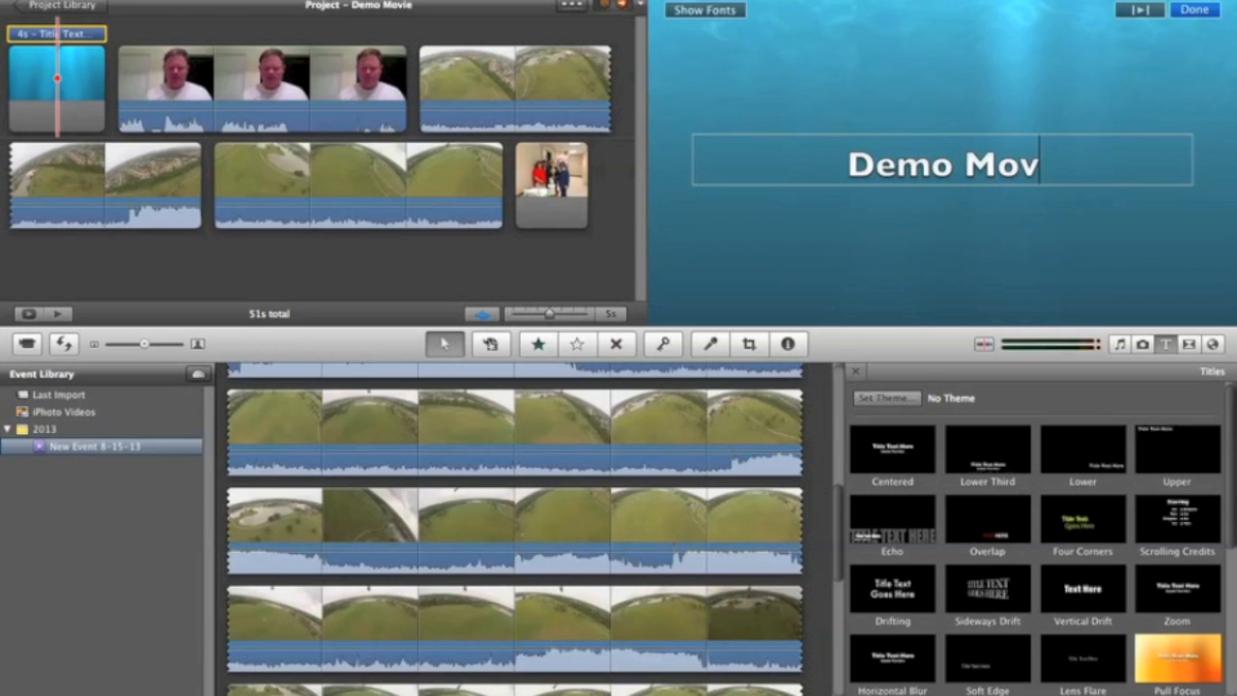
type("ie")
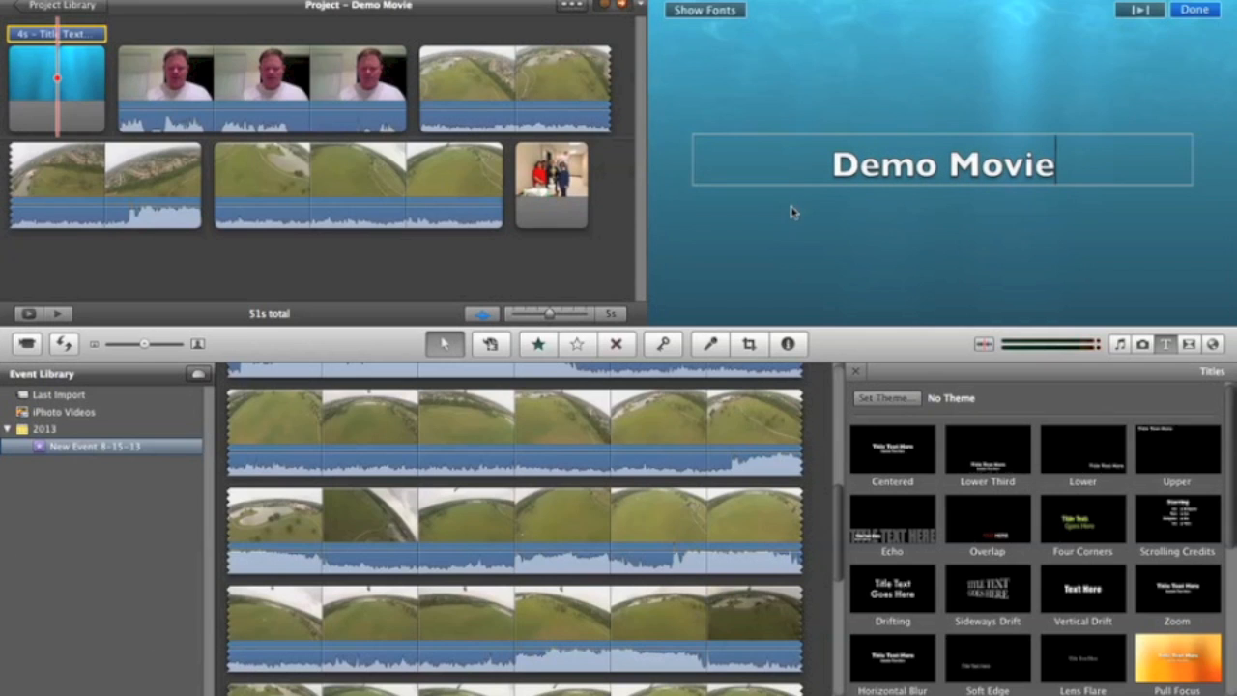
Step: Format the Demo Movie title text in Sign Painter House Script, try red, and set it to black at size 9
left_click_drag(819, 170, 1075, 187)
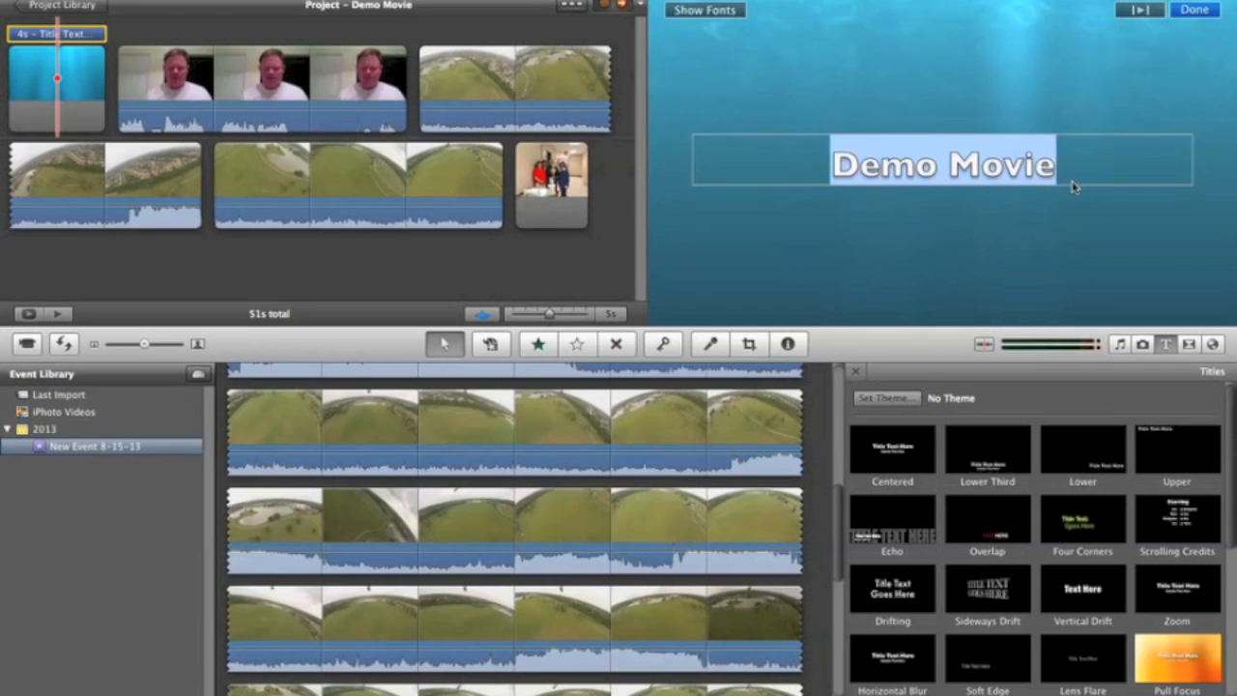
left_click(730, 16)
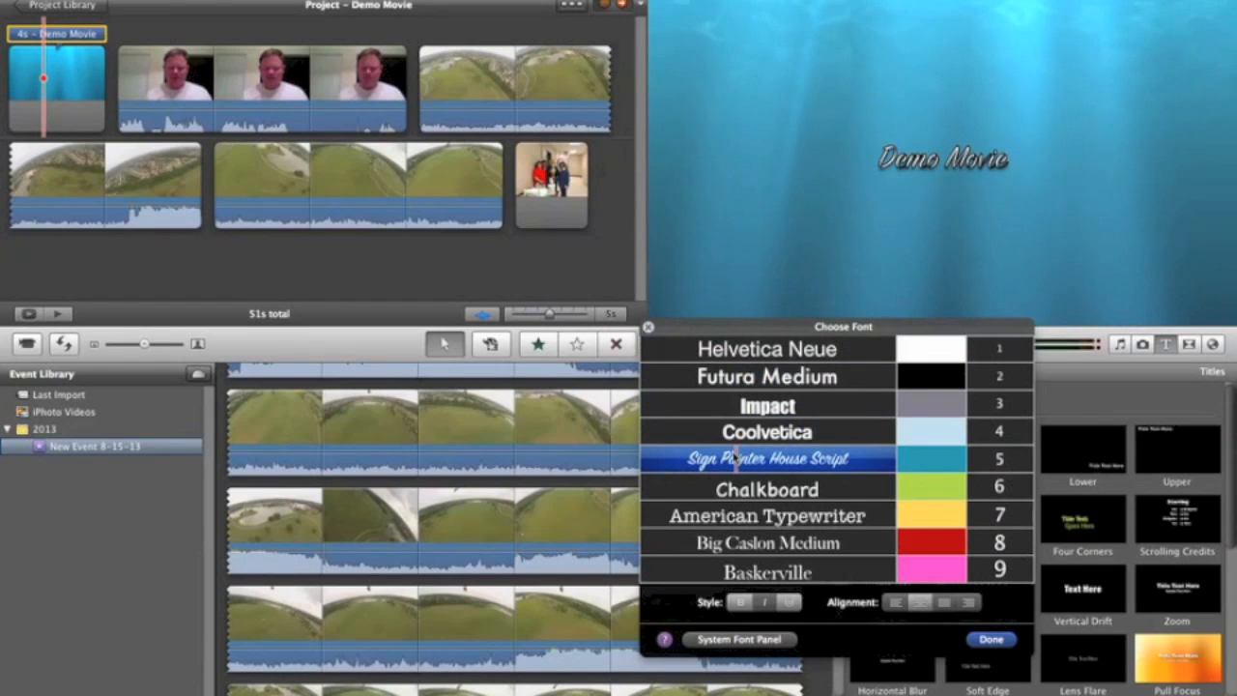
left_click(736, 456)
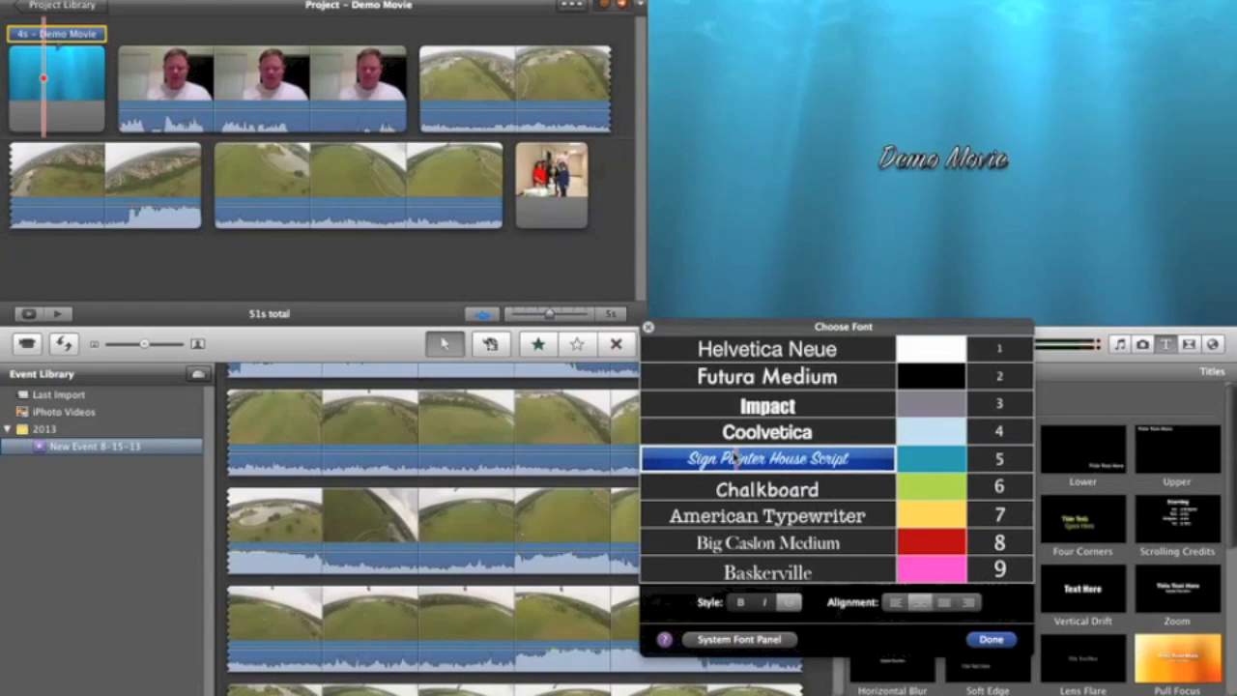
left_click(926, 540)
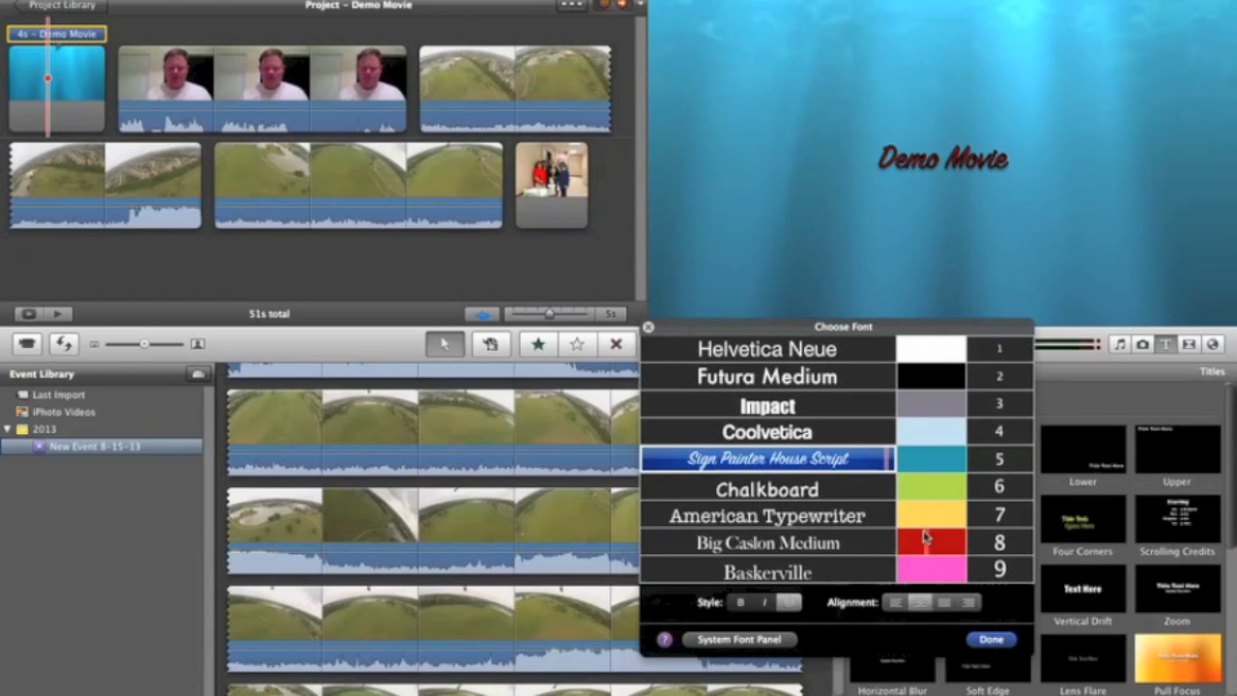
left_click(926, 382)
left_click(997, 570)
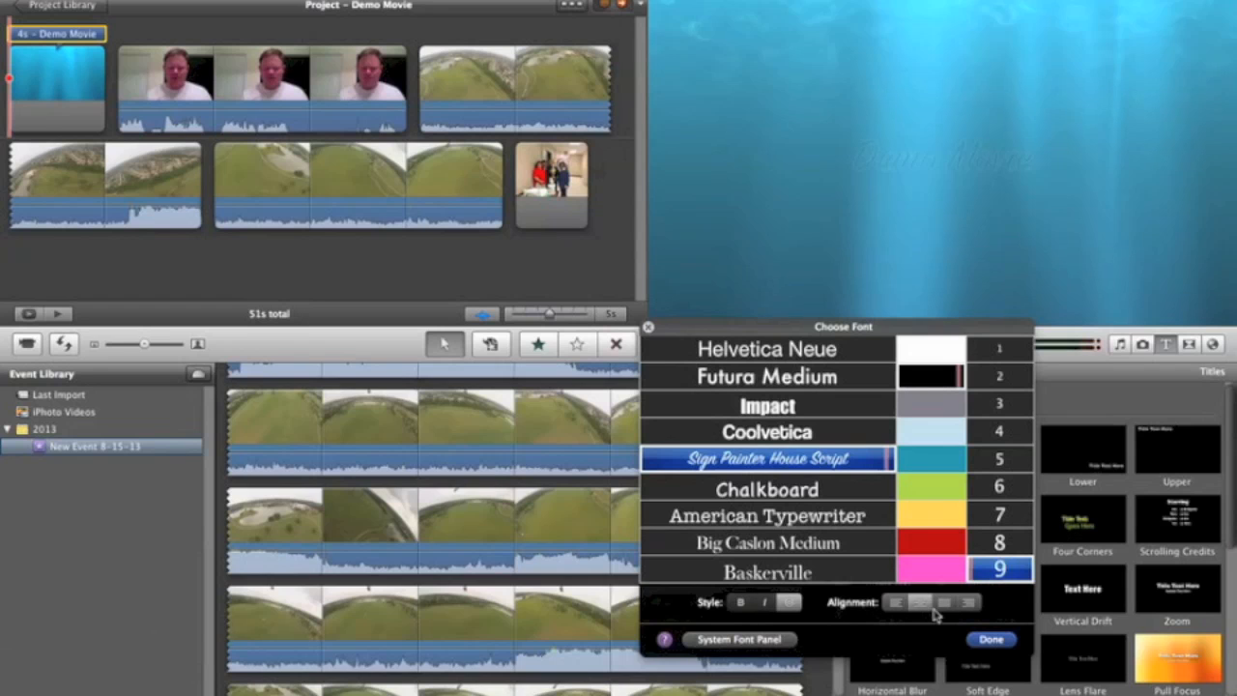
left_click(991, 639)
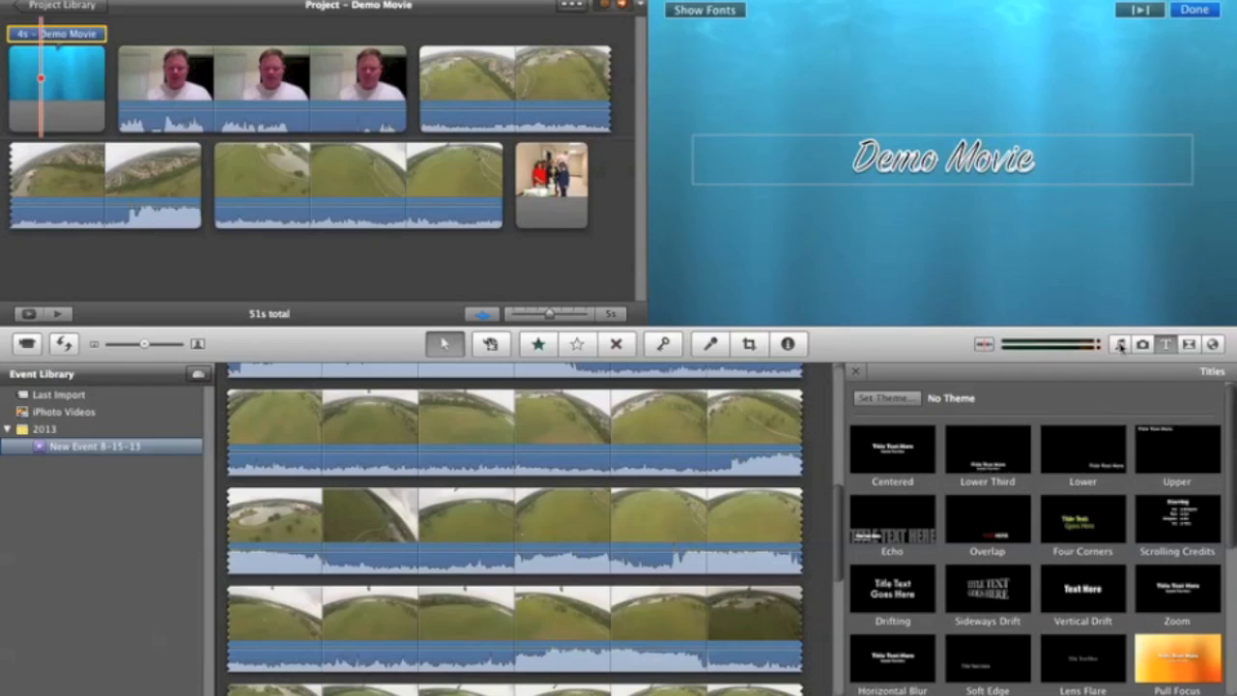
Step: Show the available transitions and play the cut from the opening title into the webcam clip
left_click(1190, 345)
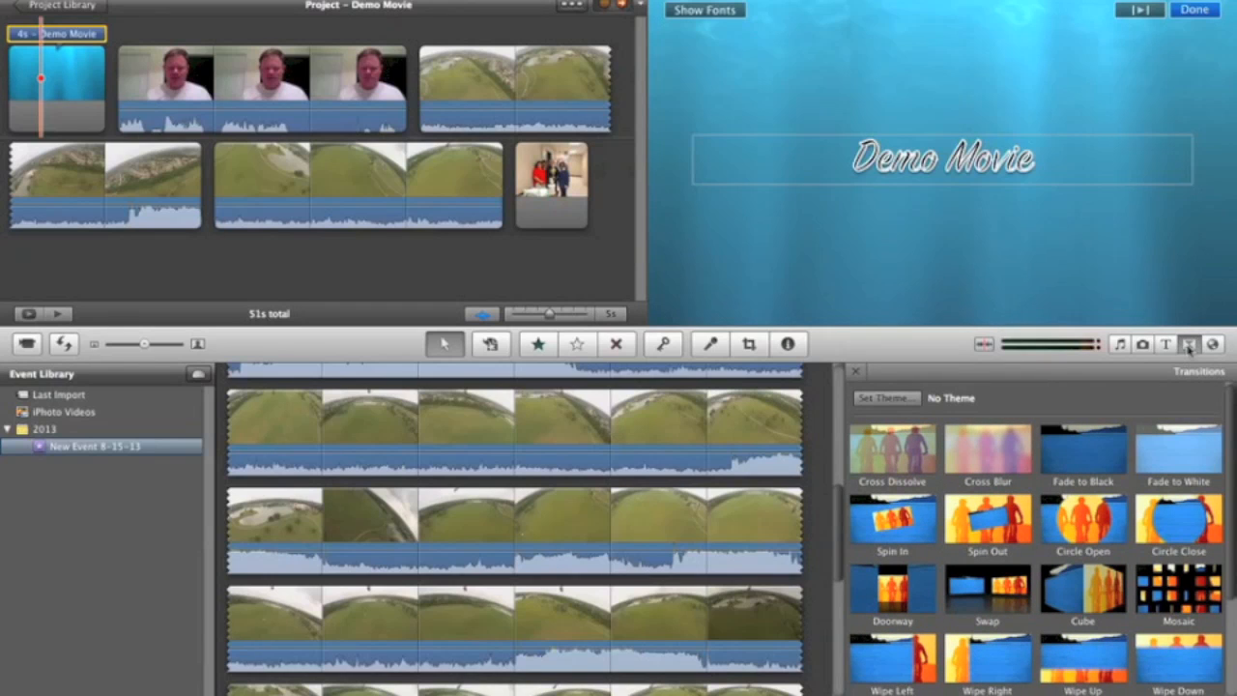
left_click(75, 81)
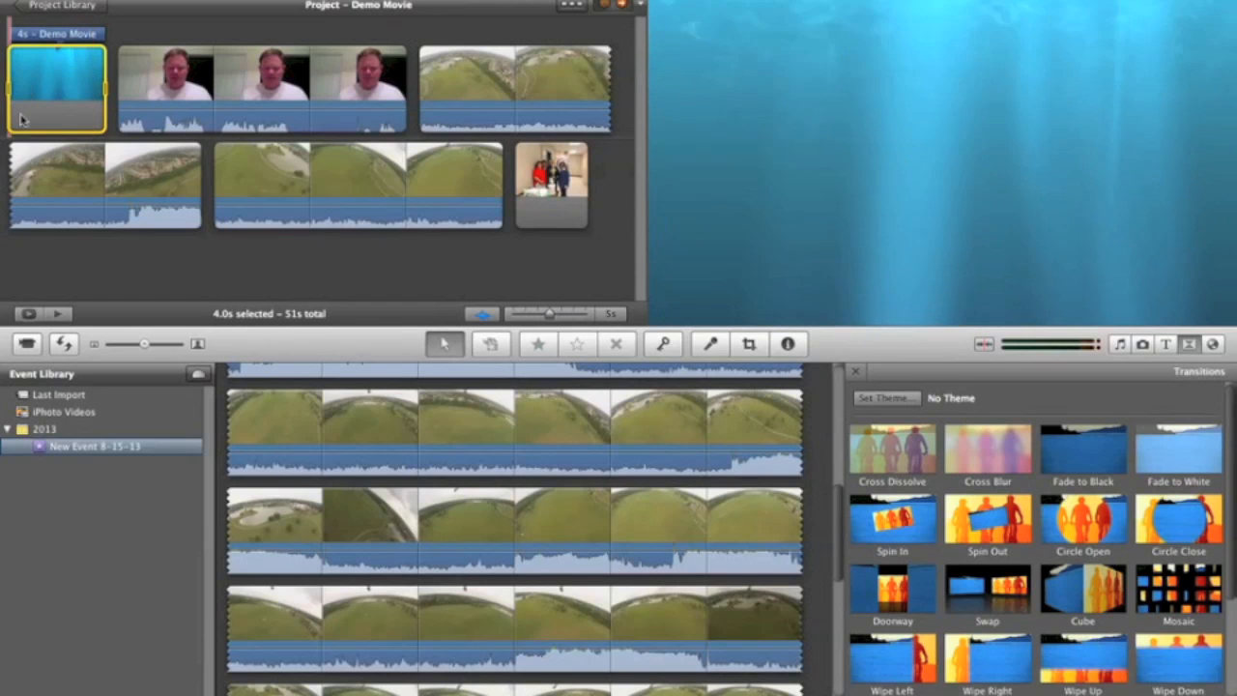
key("space")
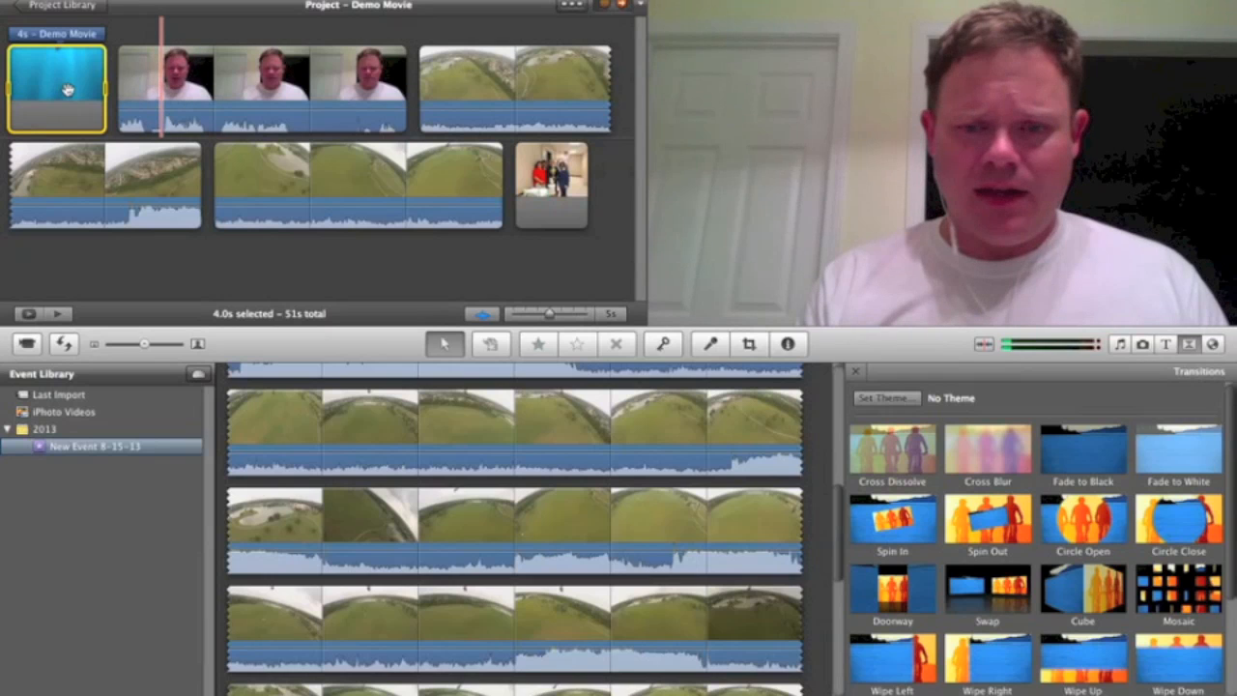
key("space")
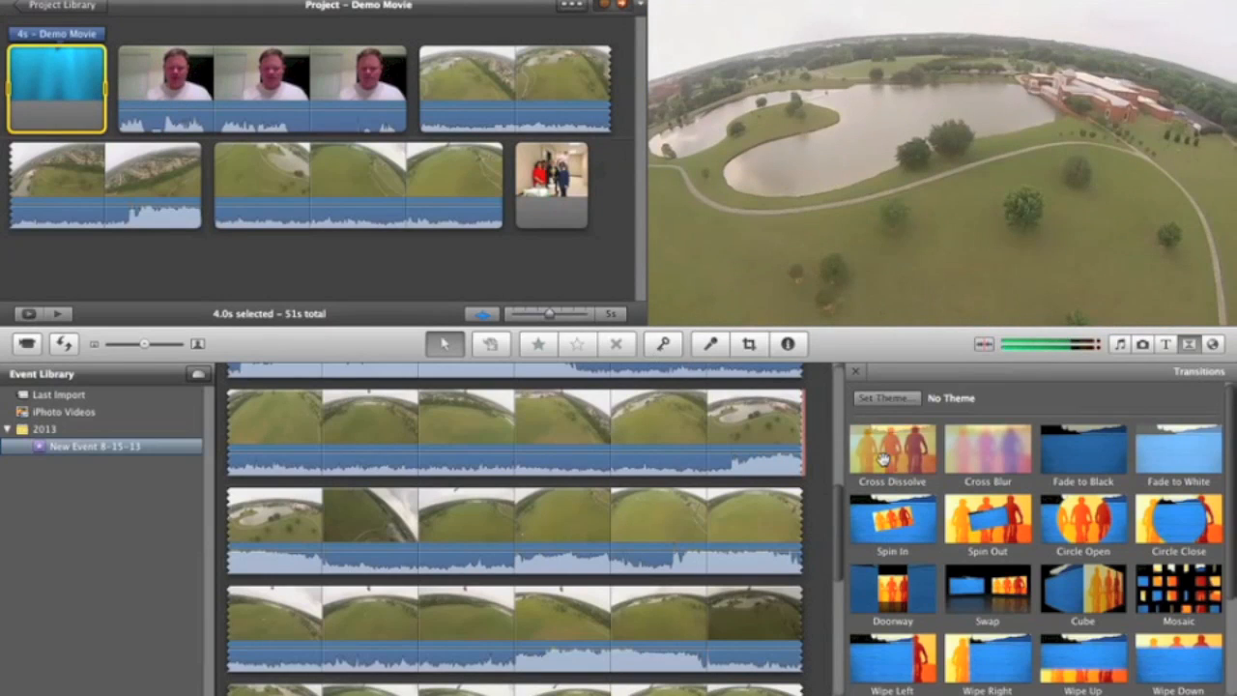
Step: Add a Cube transition between the opening title and the webcam clip, and play it back
scroll(928, 494, "down", 2)
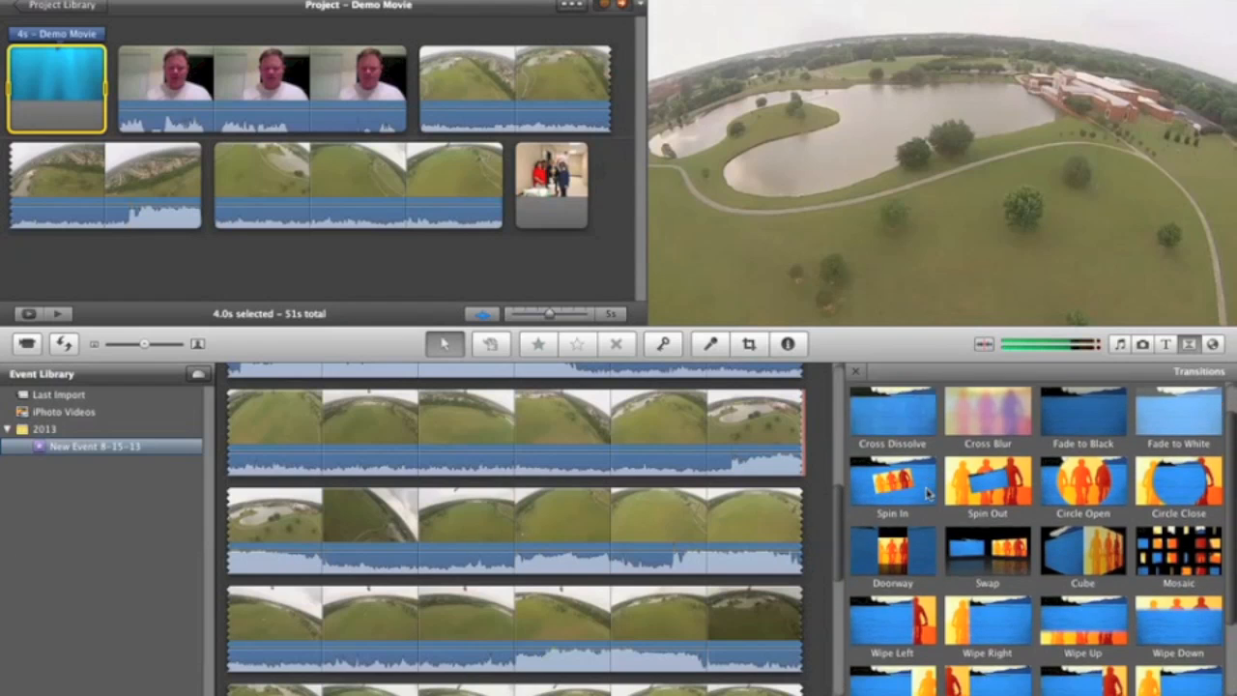
scroll(926, 494, "down", 5)
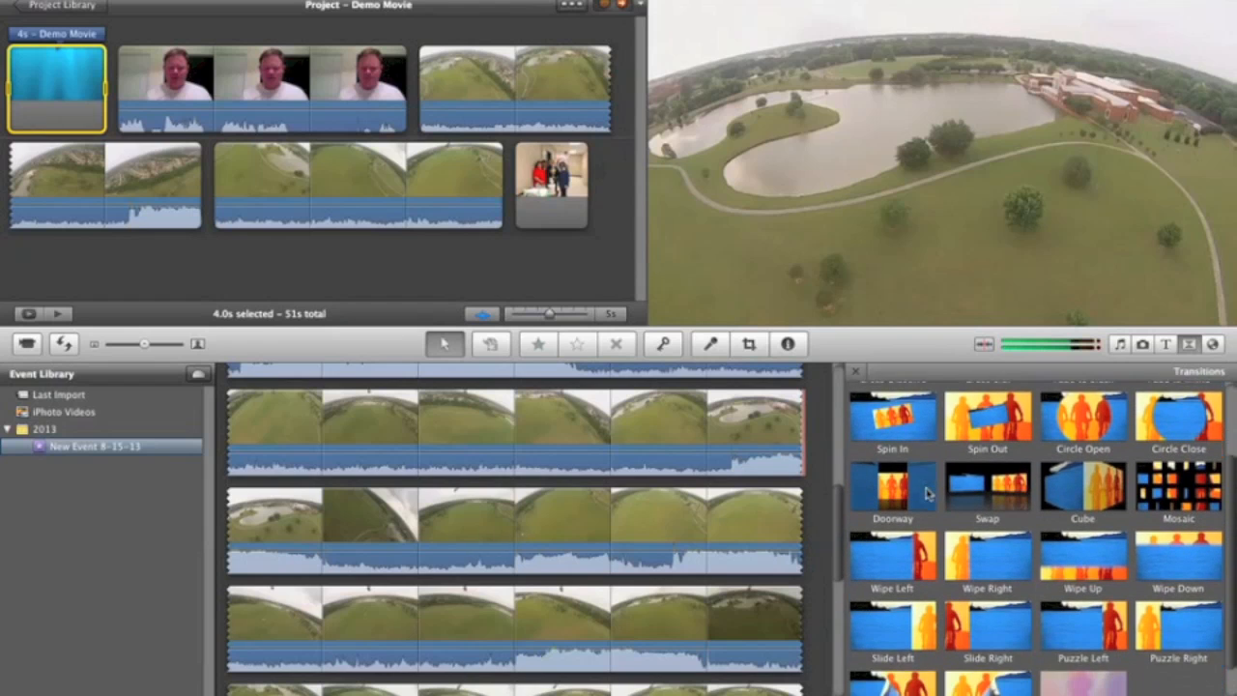
scroll(999, 479, "up", 4)
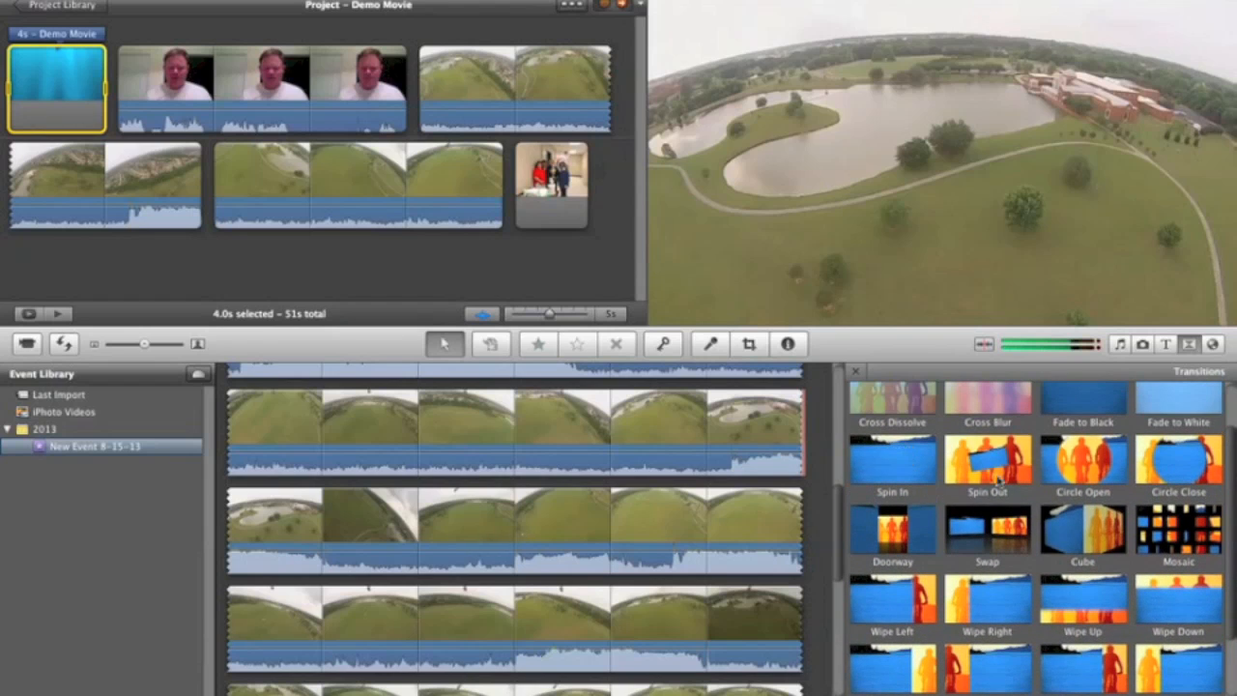
left_click(1073, 528)
mouse_move(1072, 528)
left_mouse_down()
mouse_move(483, 284)
mouse_move(365, 203)
mouse_move(247, 196)
mouse_move(122, 94)
left_mouse_up()
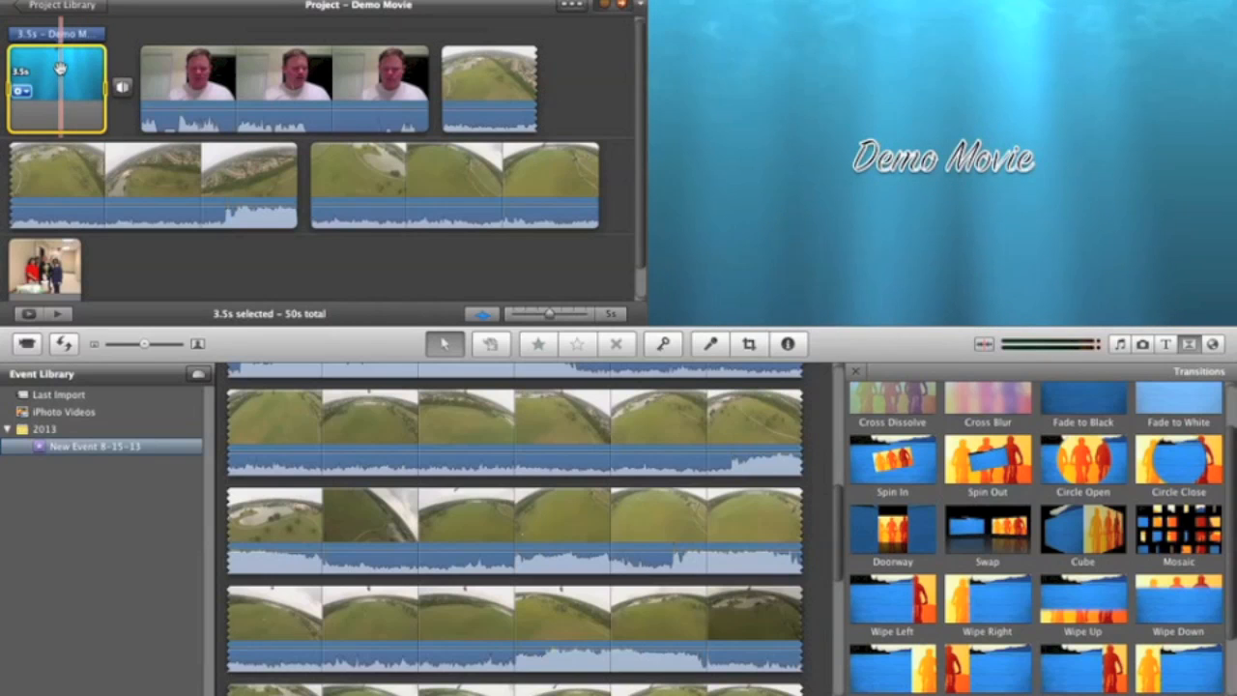
key("space")
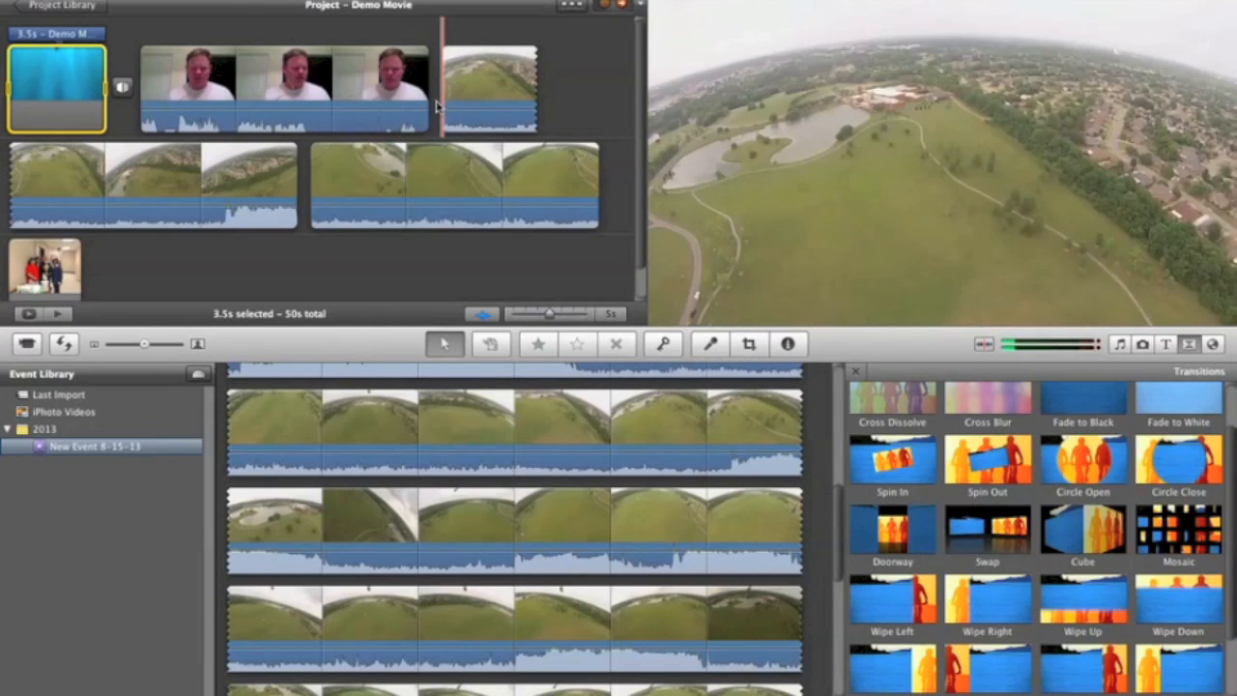
Step: Add a Cross Dissolve transition between the webcam clip and the first GoPro clip, and play it back
scroll(897, 416, "up", 2)
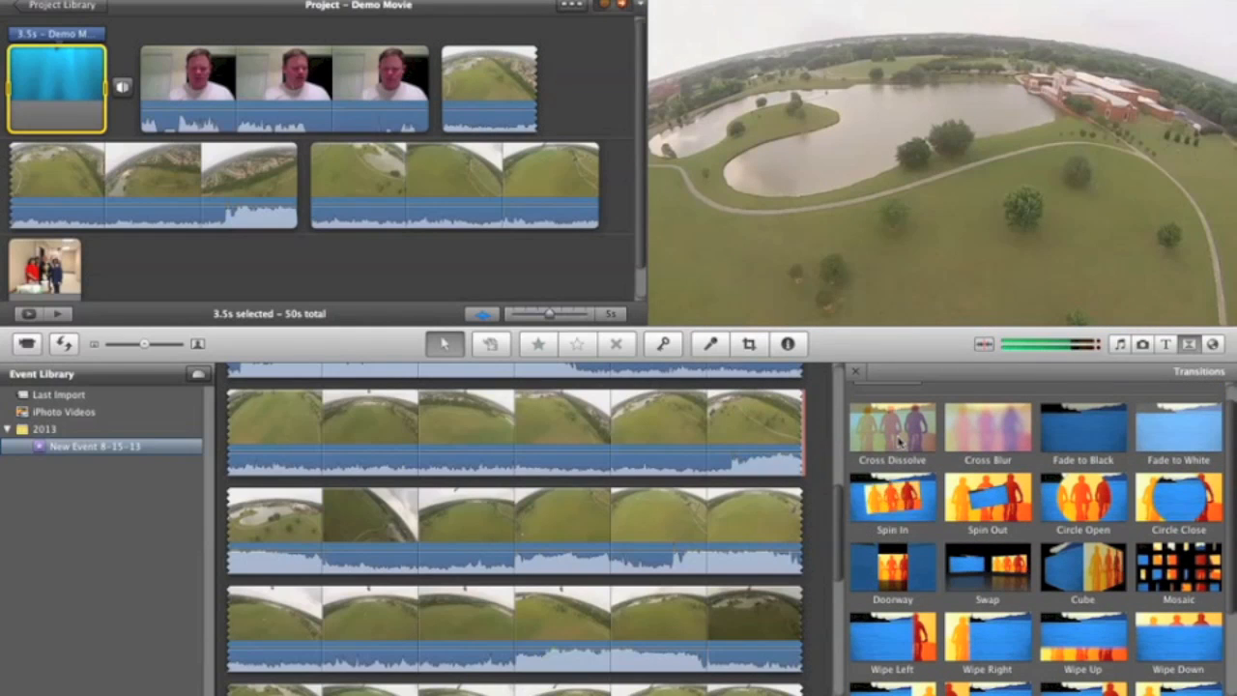
mouse_move(899, 440)
left_mouse_down()
mouse_move(822, 406)
mouse_move(484, 193)
mouse_move(439, 104)
left_mouse_up()
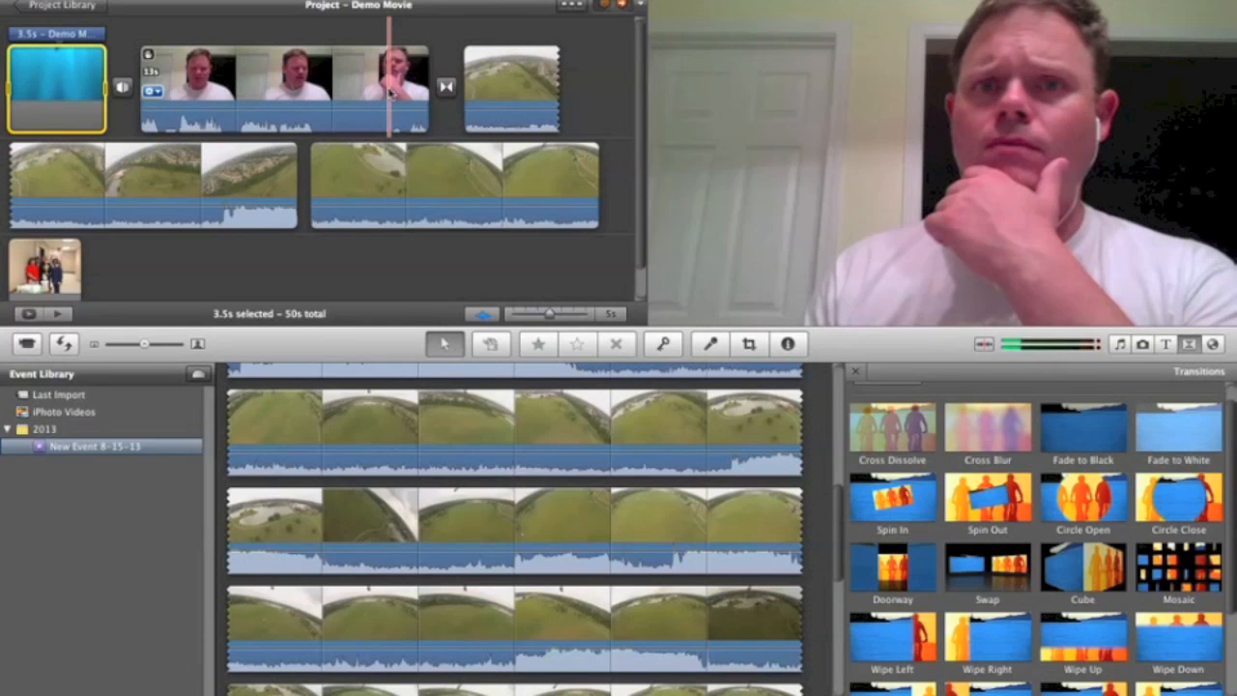
key("space")
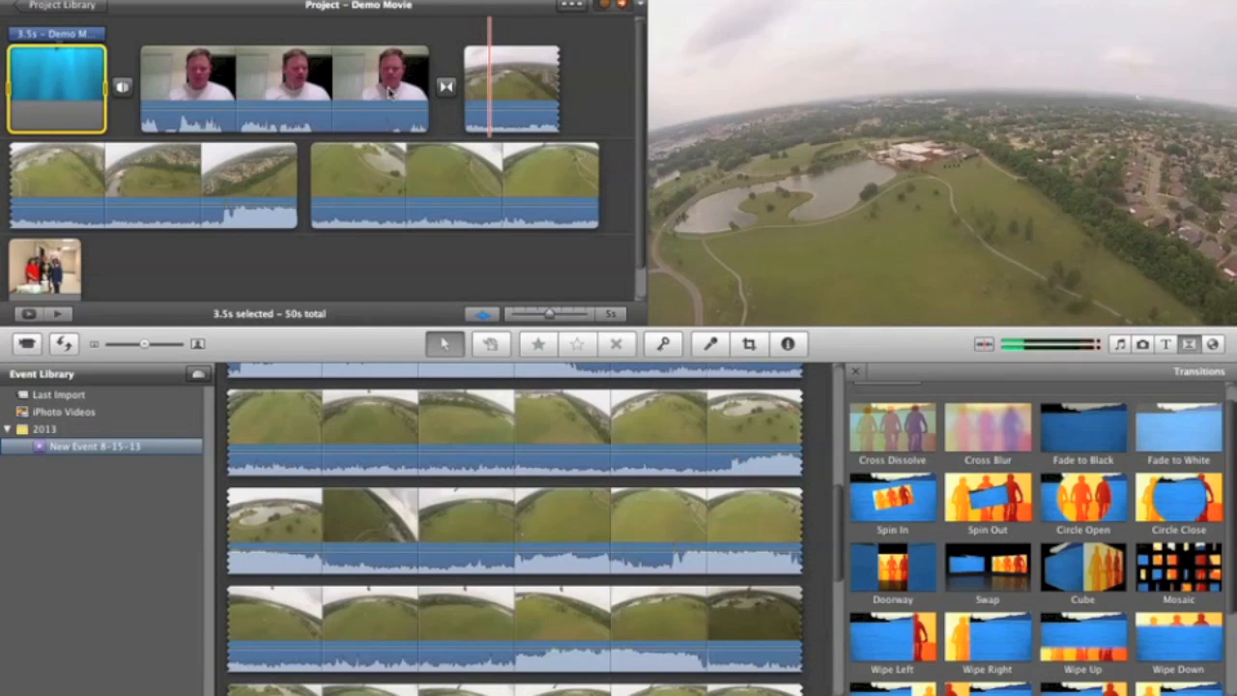
key("space")
Step: Add a Circle Close transition between the two GoPro clips and play it back
mouse_move(445, 87)
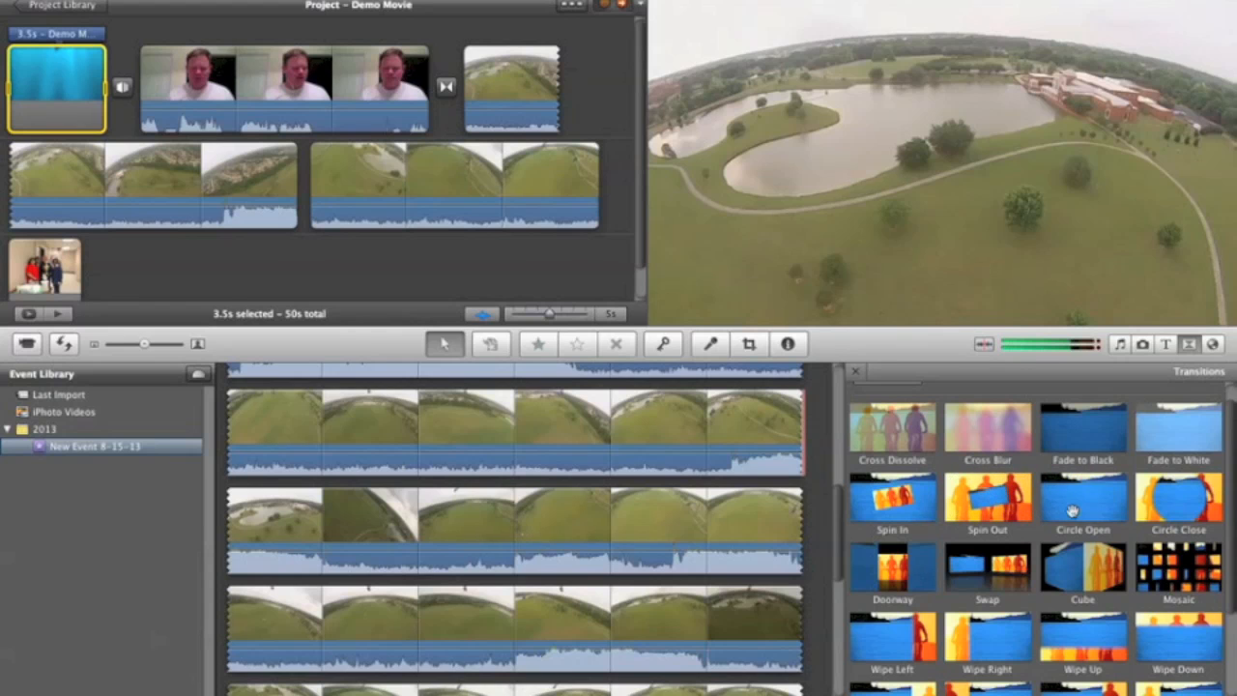
left_click_drag(1163, 502, 302, 184)
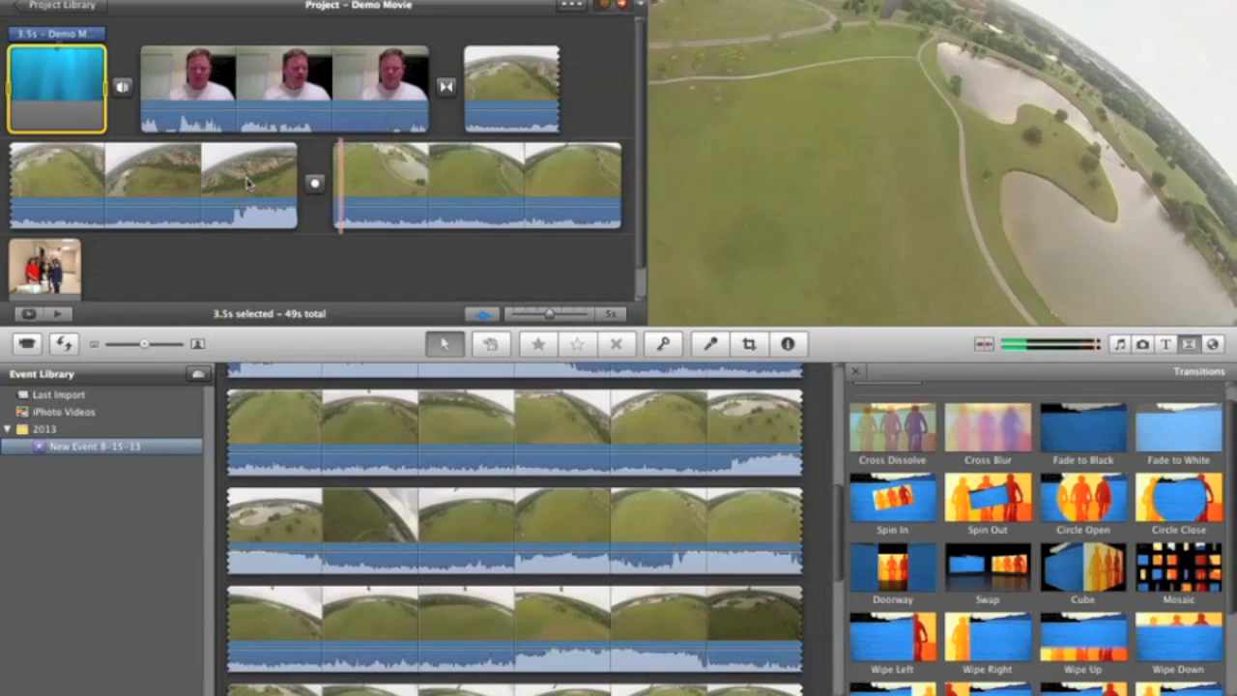
key("space")
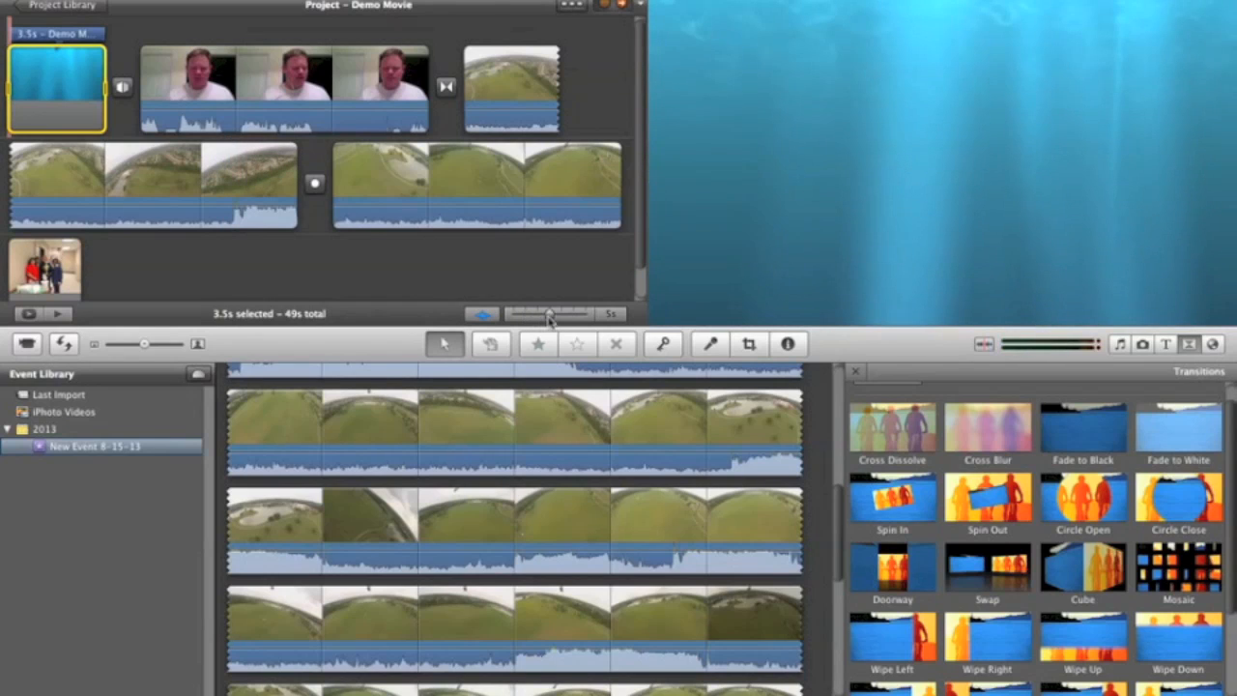
Step: Expand the project filmstrips to 1 second per thumbnail and look through the clips
left_click_drag(549, 316, 526, 319)
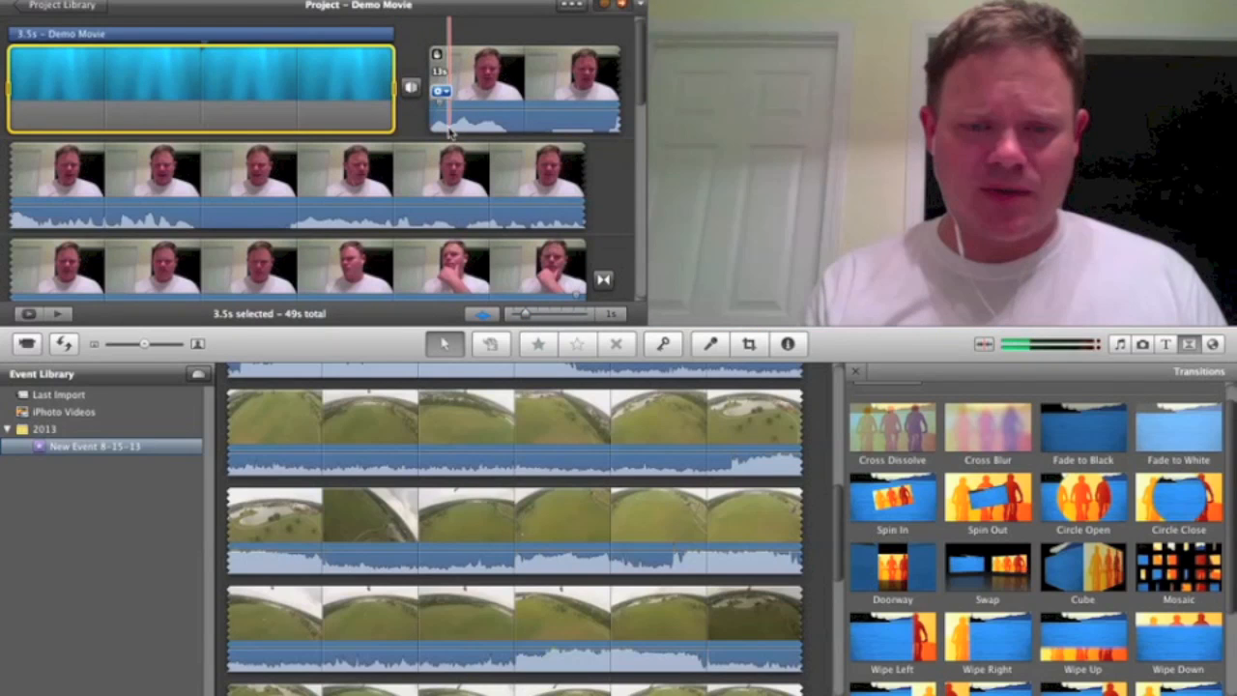
scroll(440, 193, "down", 5)
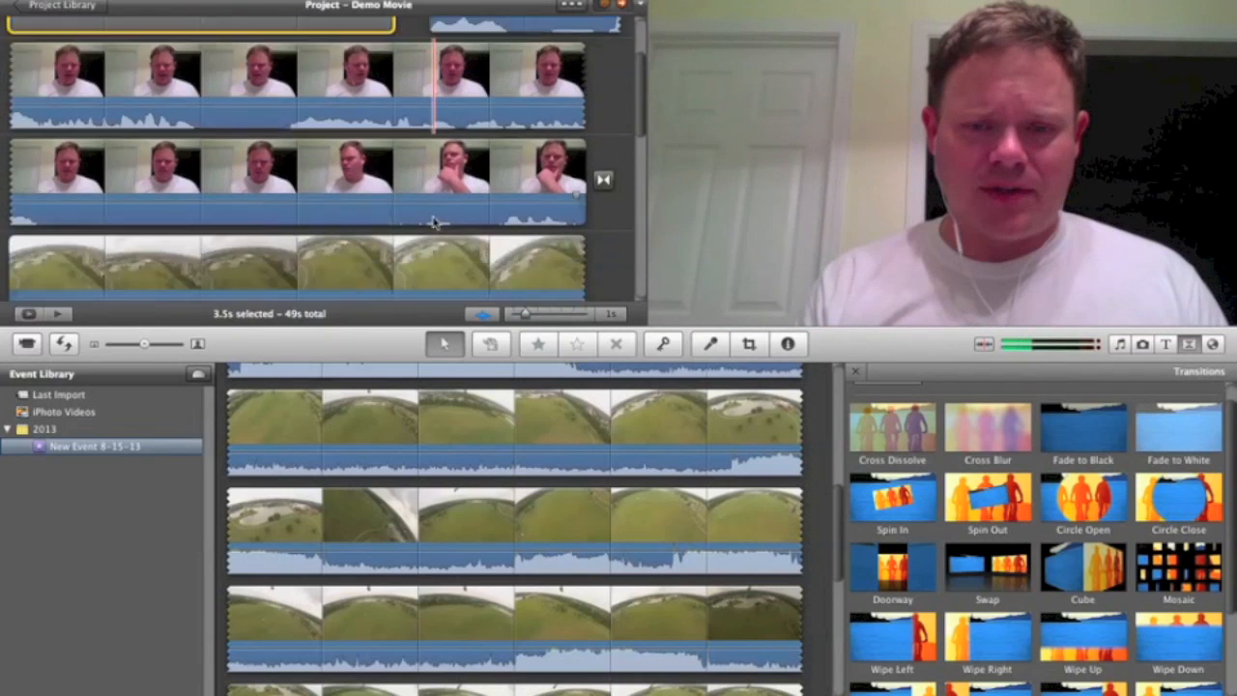
scroll(434, 223, "down", 3)
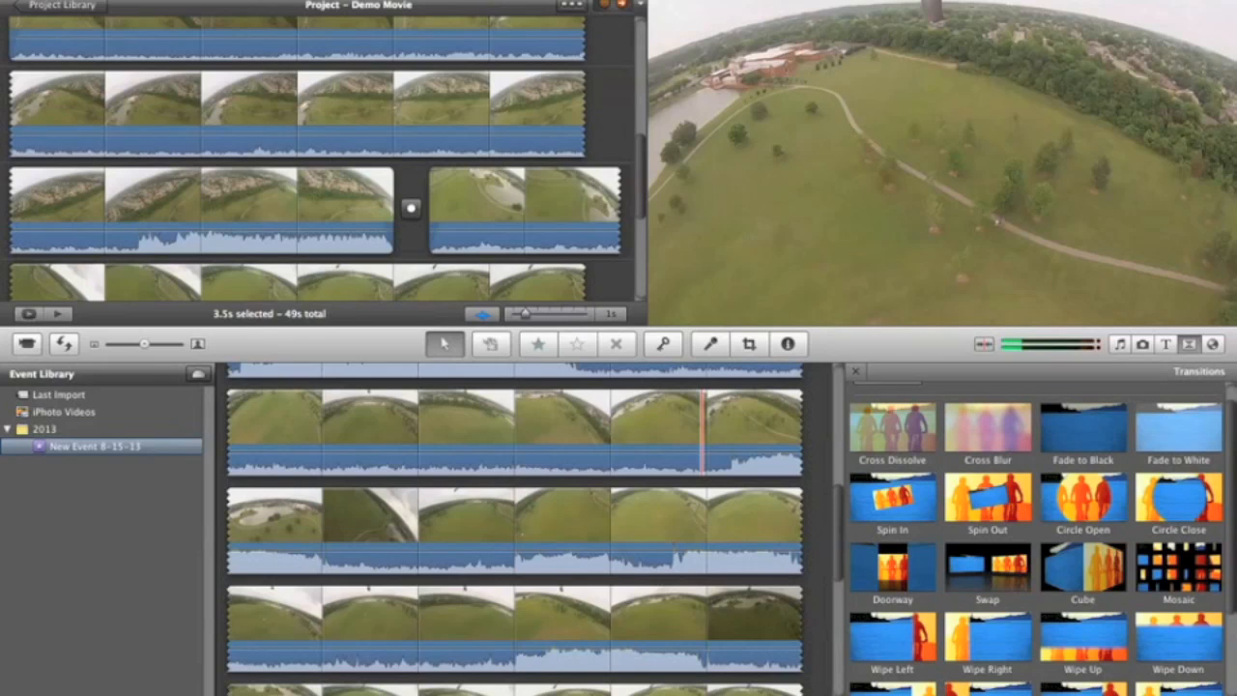
left_click(778, 0)
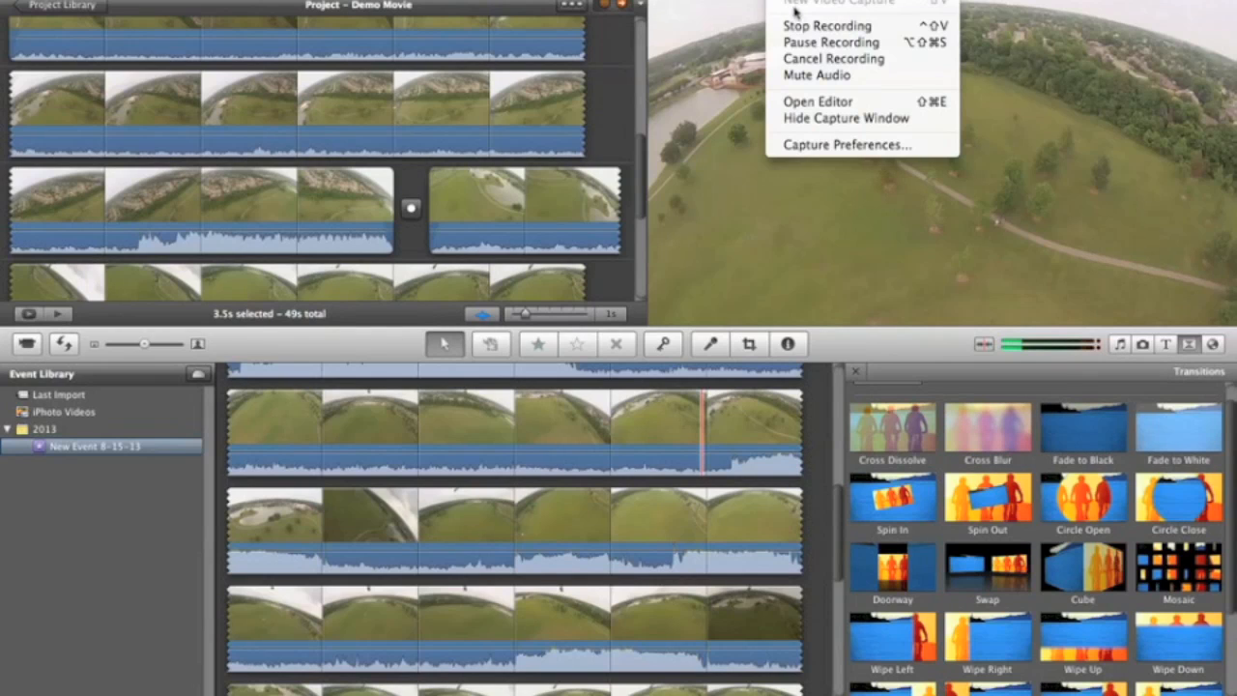
left_click(802, 42)
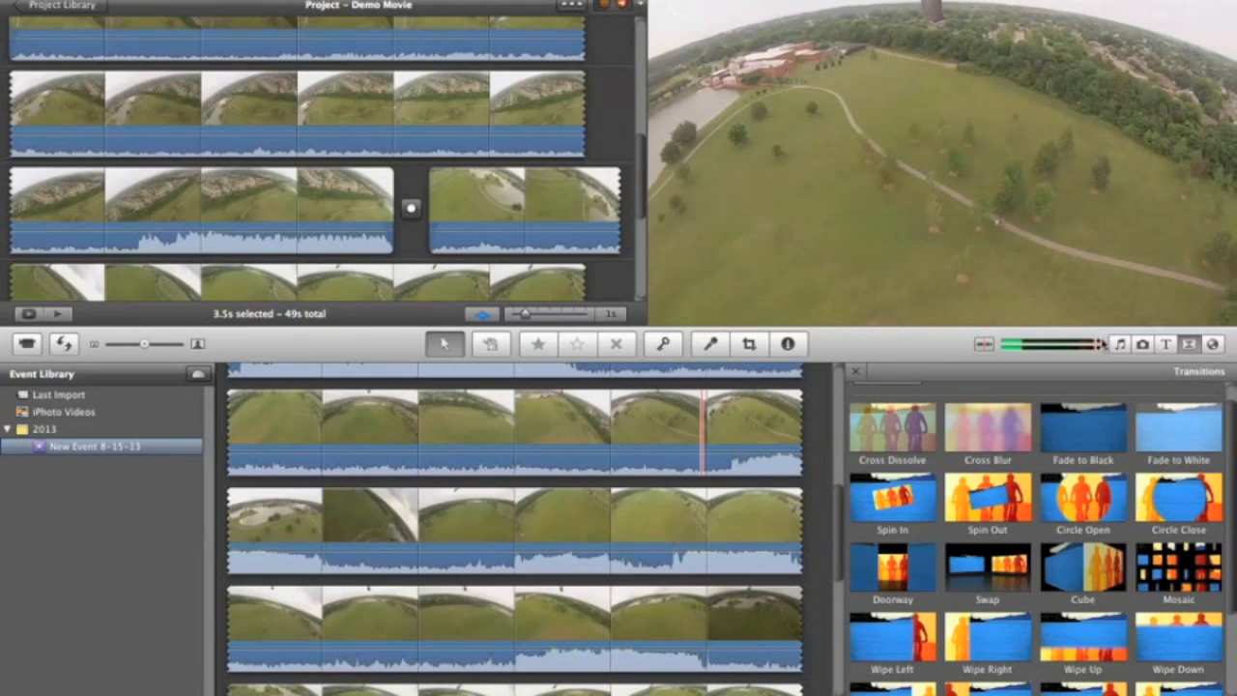
Step: Browse the songs in the iTunes Music library available for the project
left_click(1120, 346)
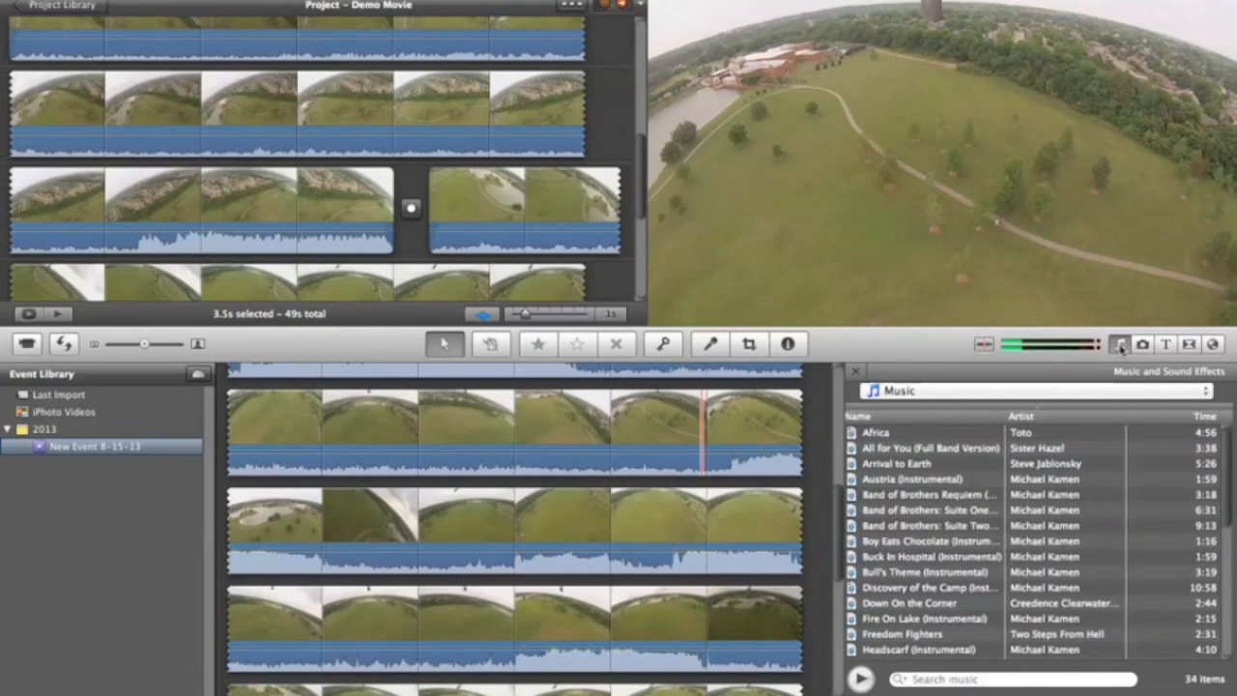
scroll(970, 541, "down", 5)
scroll(969, 543, "down", 3)
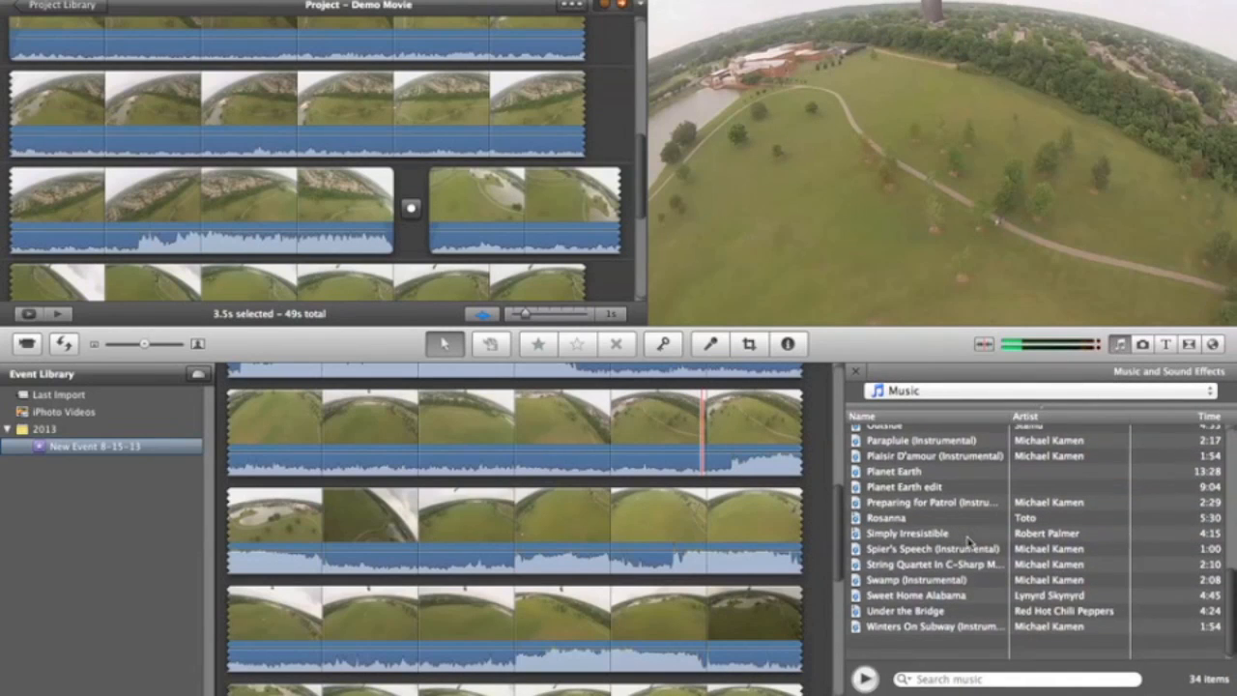
scroll(969, 543, "up", 6)
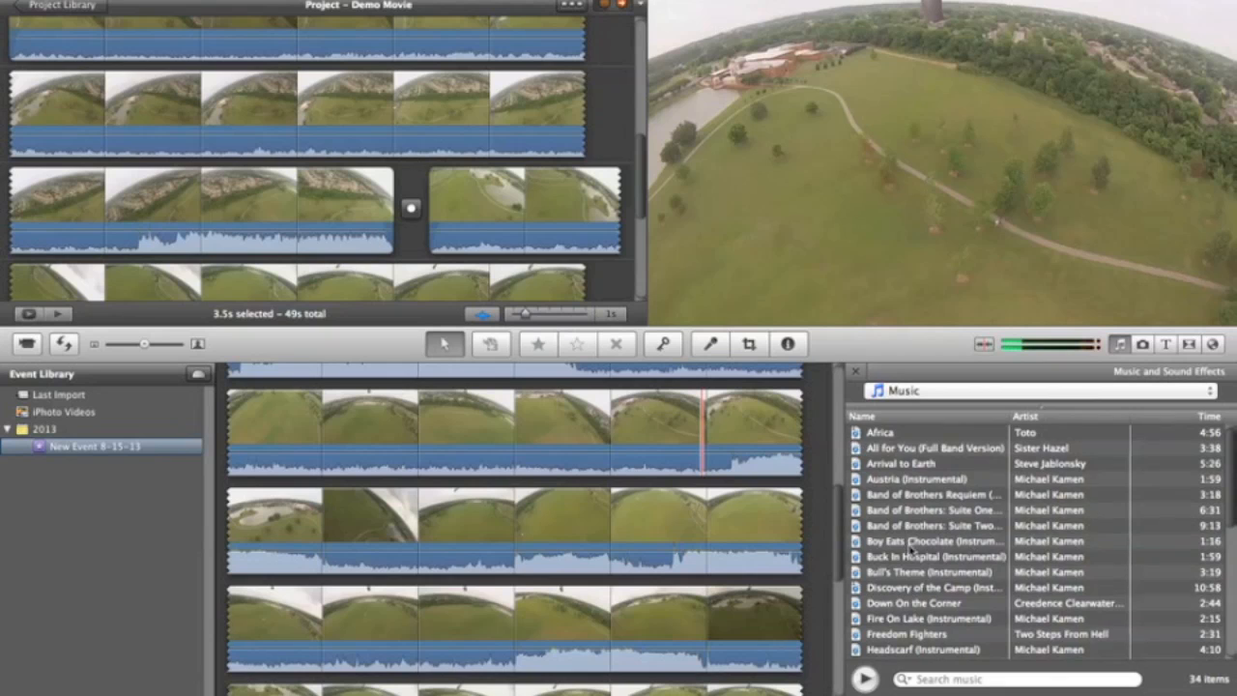
scroll(909, 549, "down", 7)
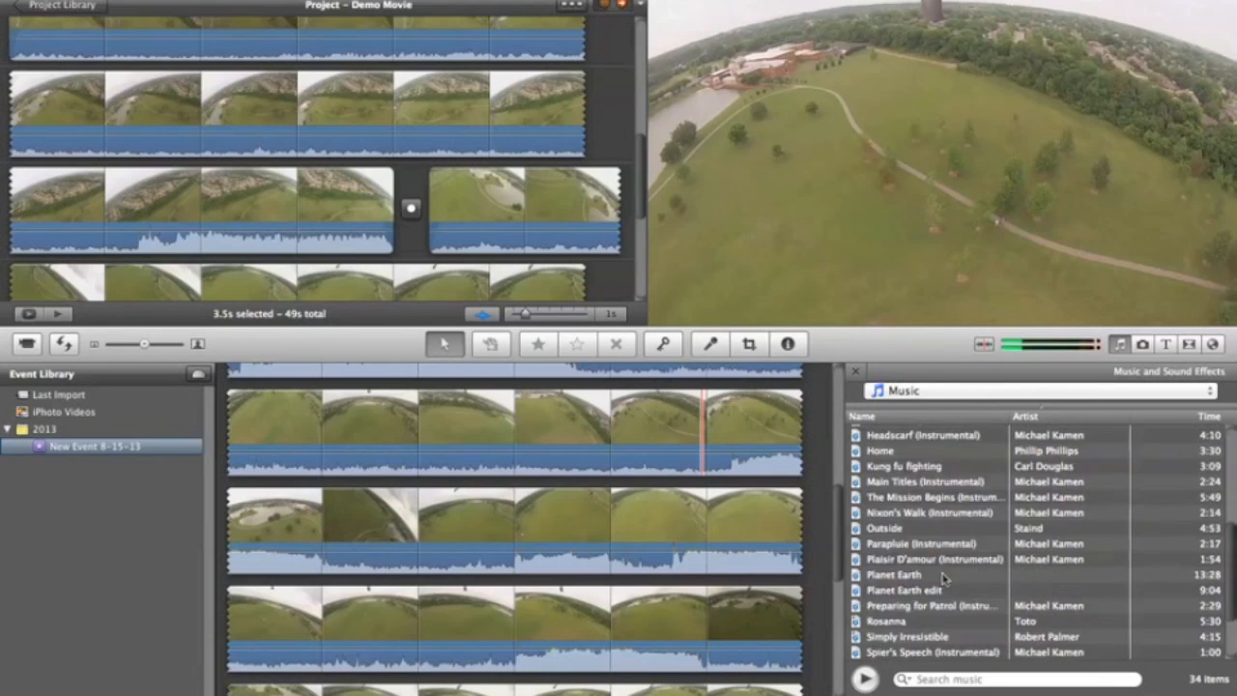
scroll(944, 578, "up", 7)
Step: Add Borealis.caf from iLife Sound Effects beneath the first GoPro clip and shift its start slightly earlier
left_click(893, 391)
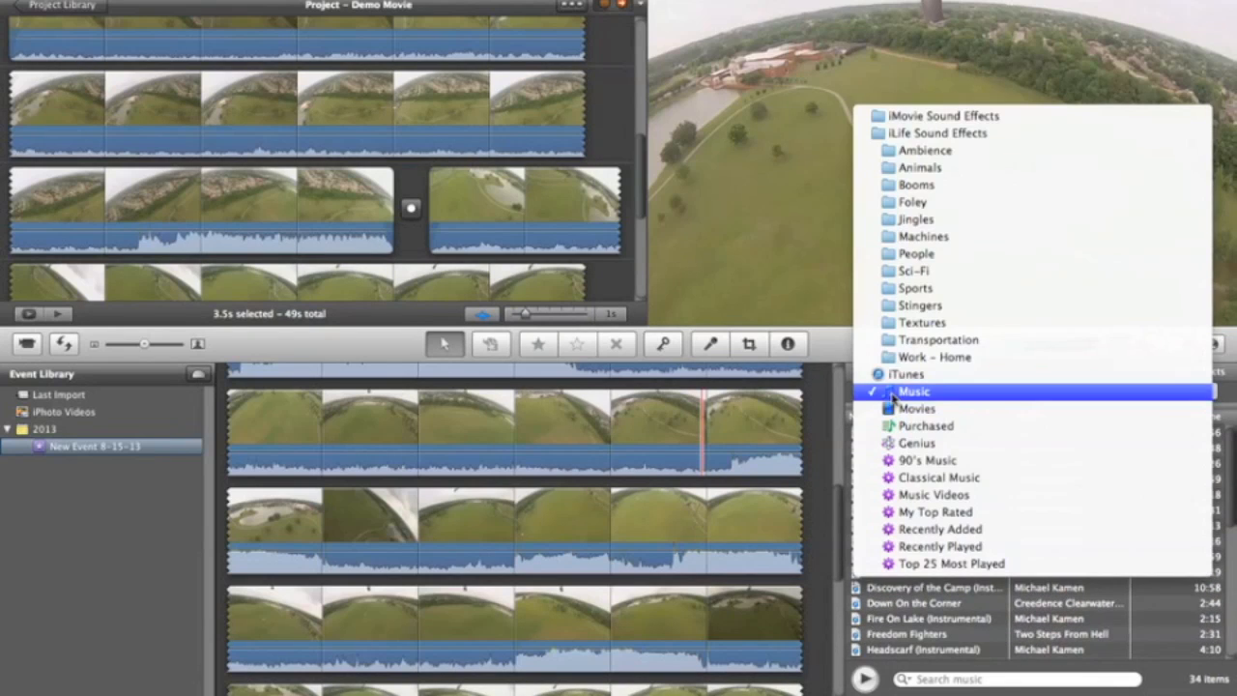
left_click(889, 136)
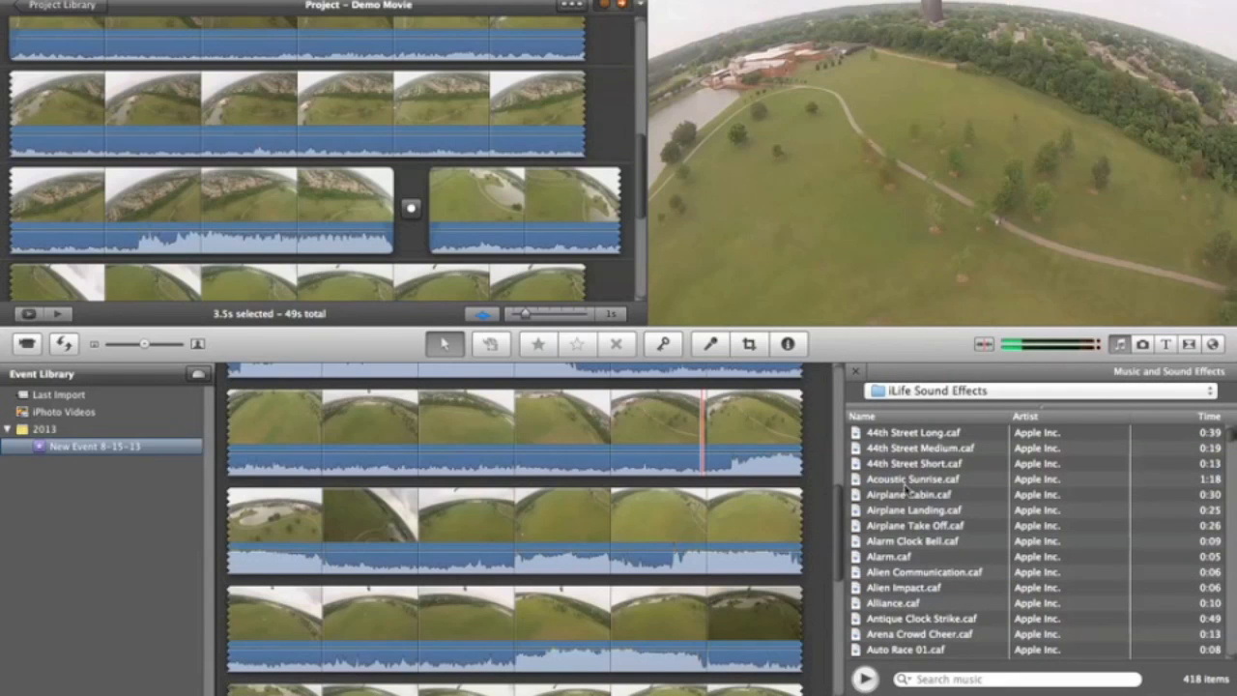
scroll(922, 594, "down", 6)
scroll(924, 595, "down", 5)
scroll(922, 593, "down", 1)
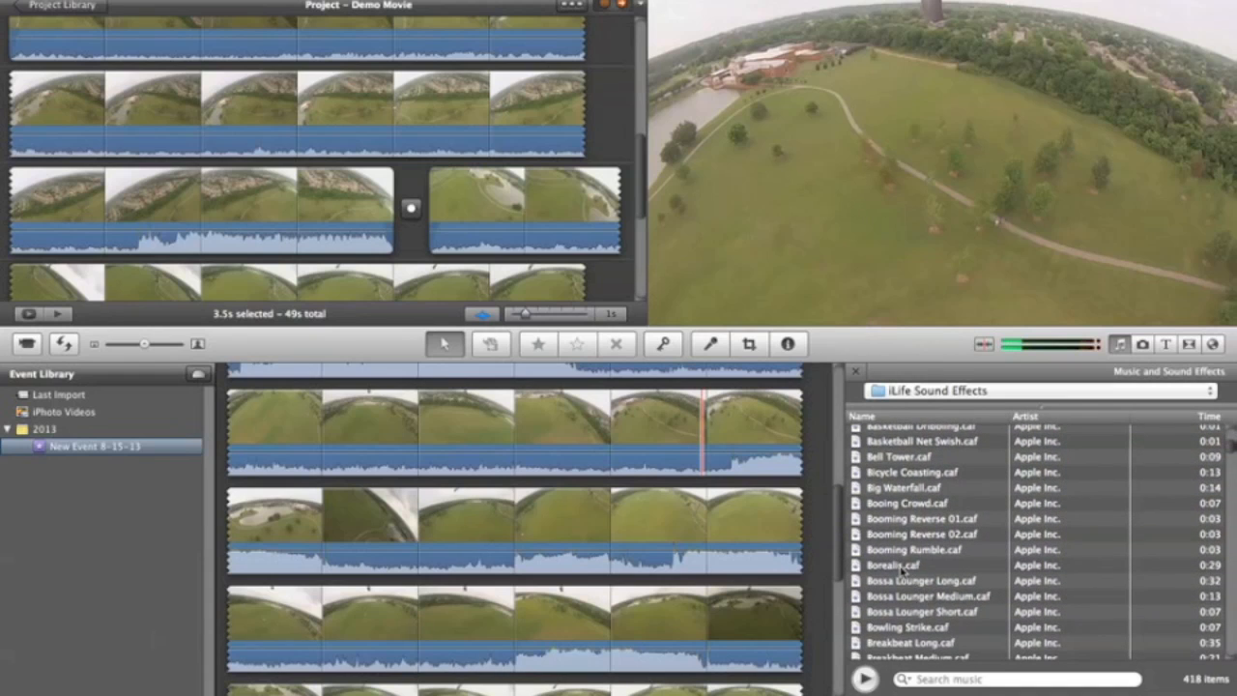
left_click(902, 569)
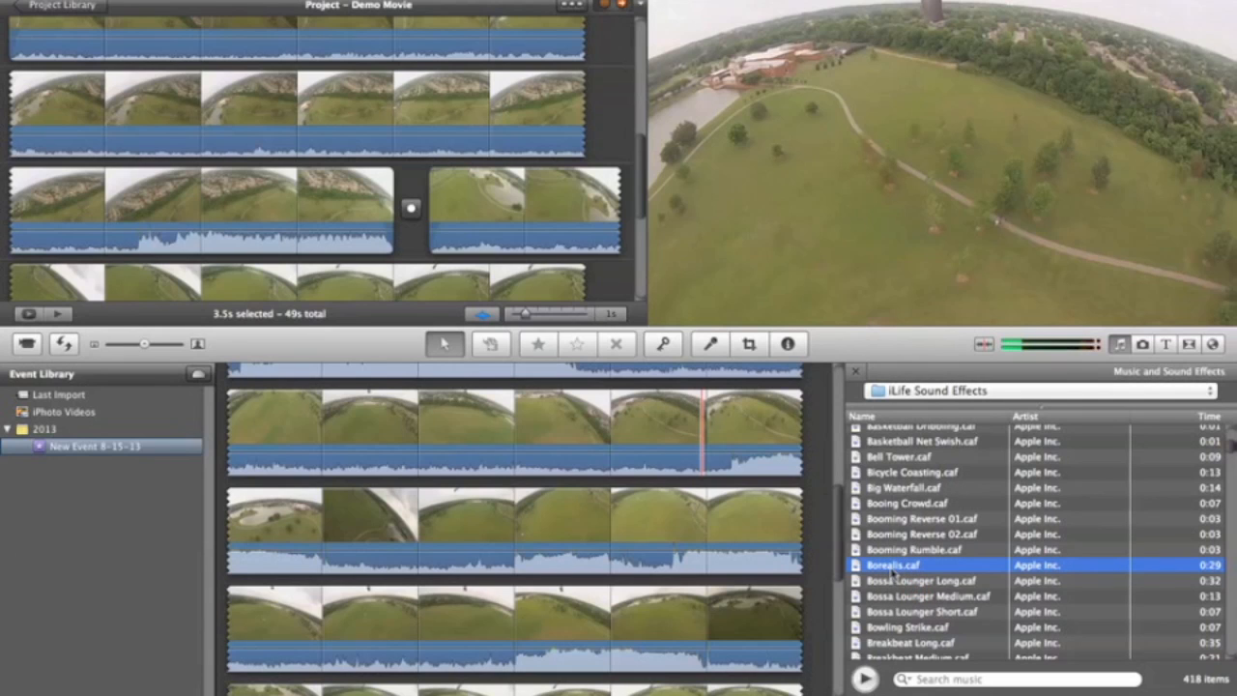
left_click_drag(893, 572, 132, 66)
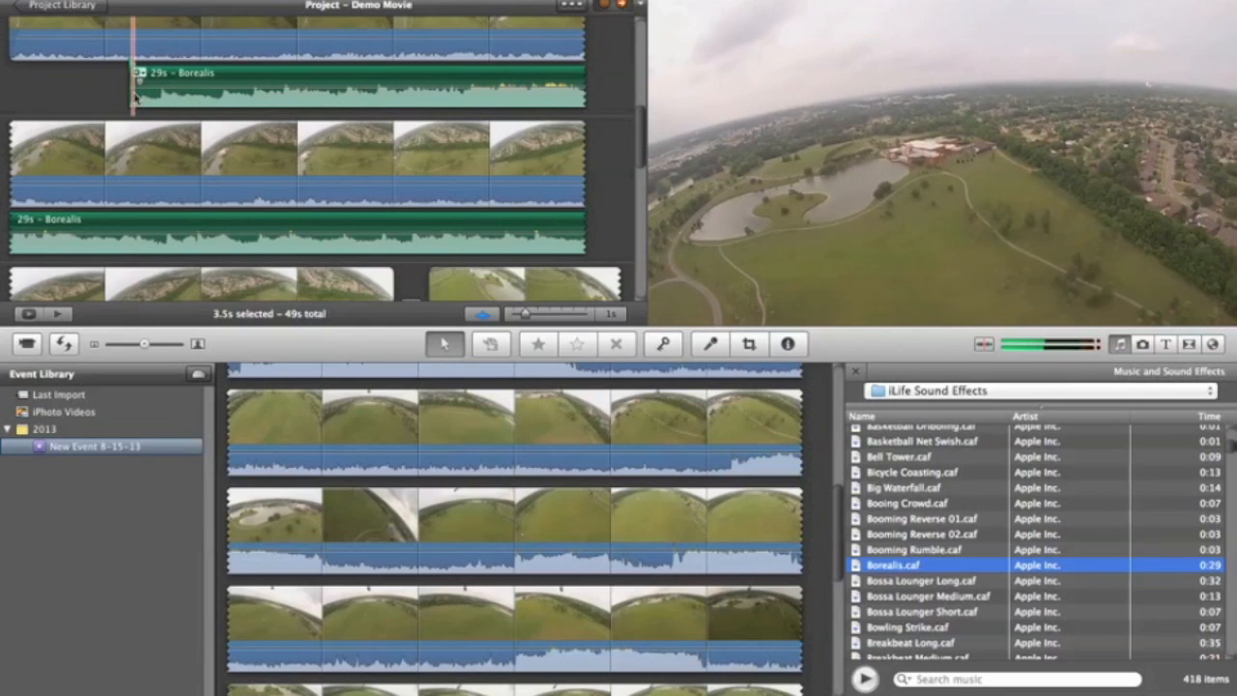
left_click(126, 94)
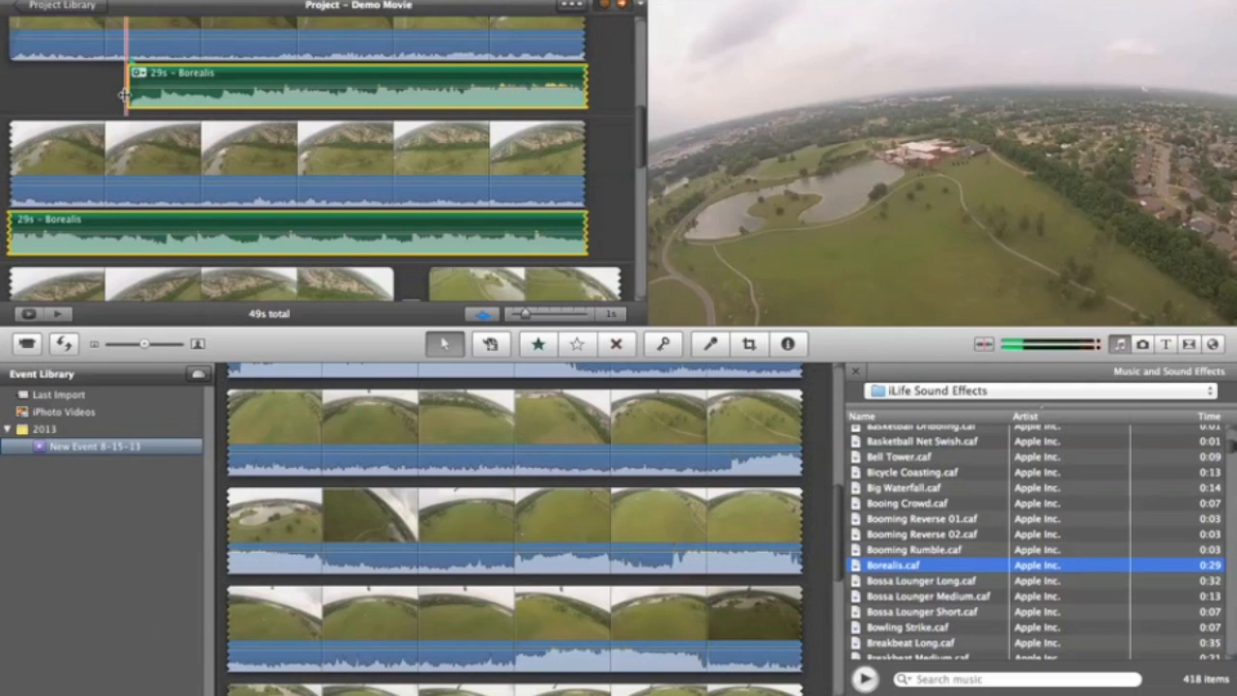
left_click(119, 100)
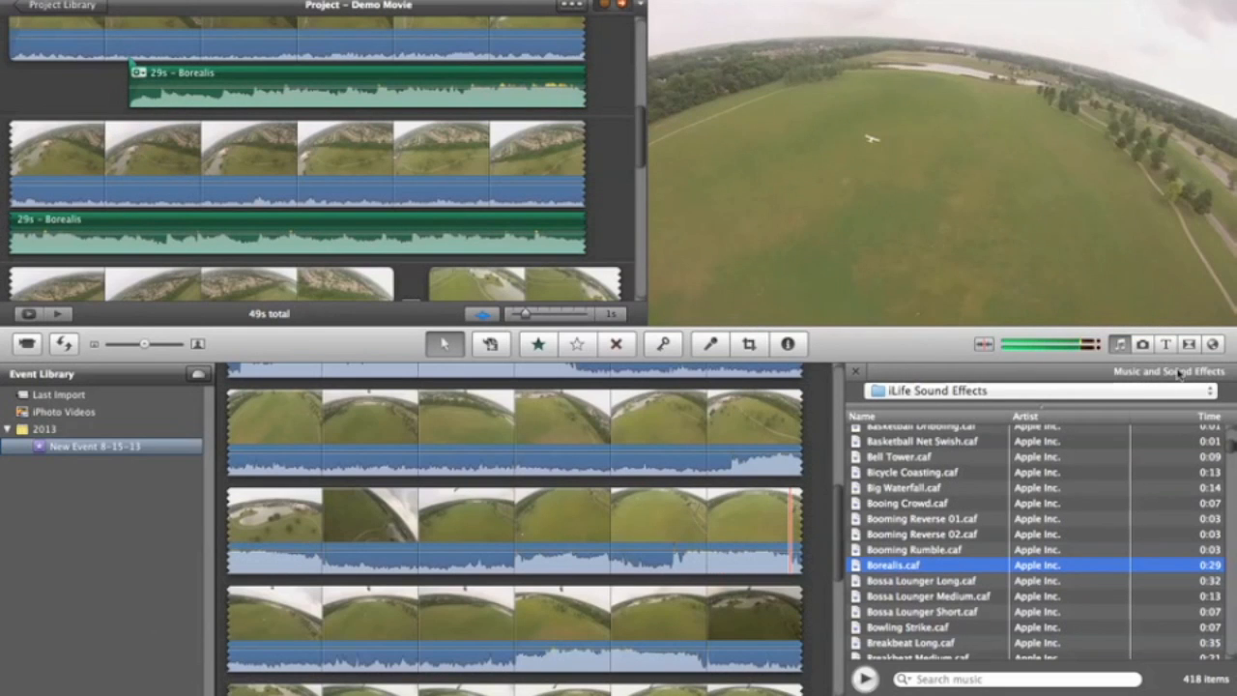
Step: Add the Blue Marble Globe map after the group photo at the end of Demo Movie
scroll(522, 188, "down", 5)
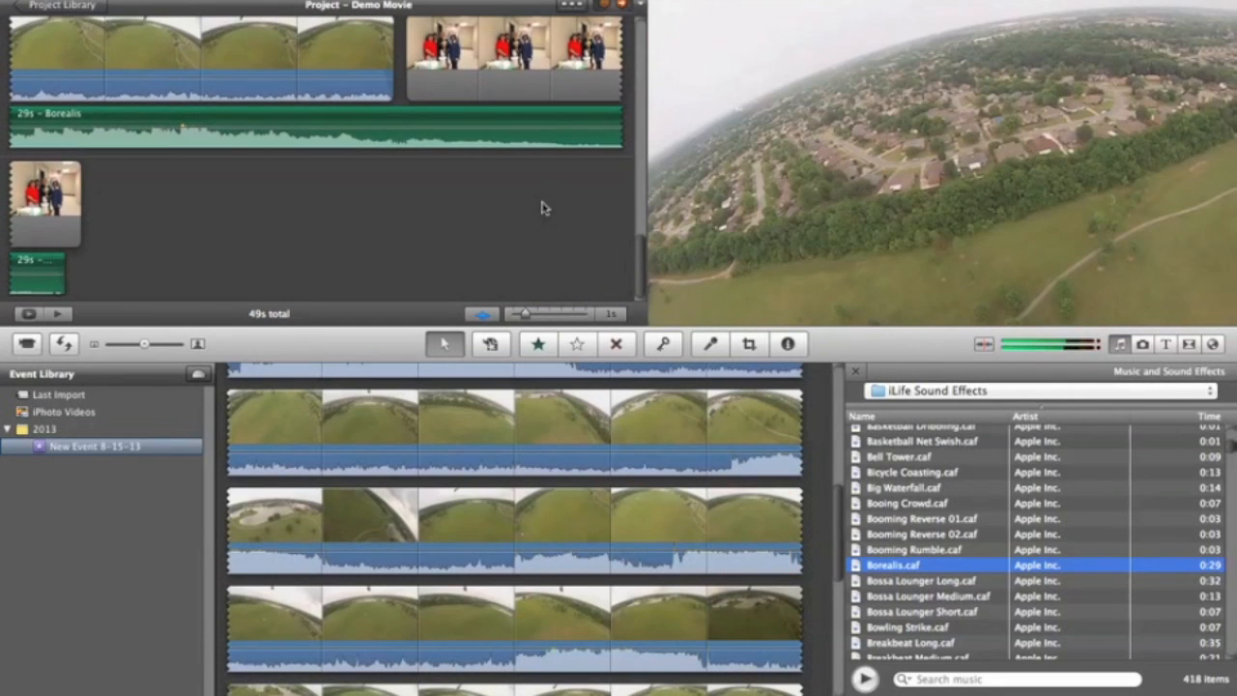
left_click(1213, 345)
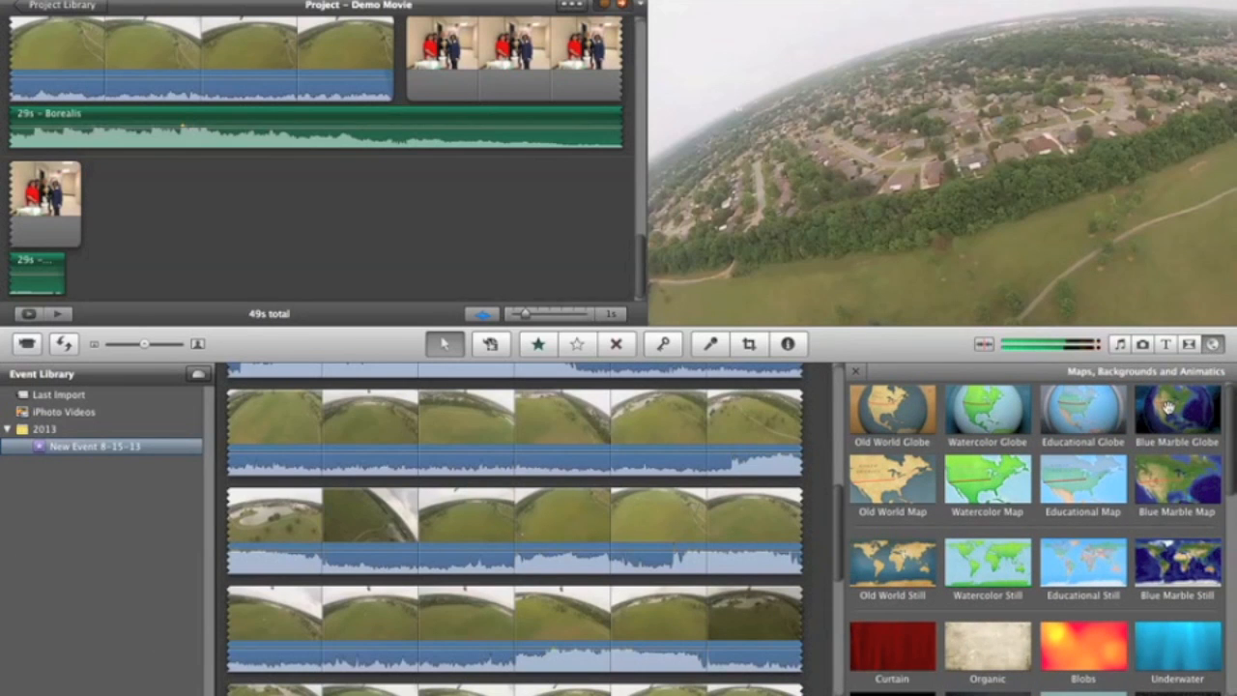
left_click_drag(1169, 413, 180, 211)
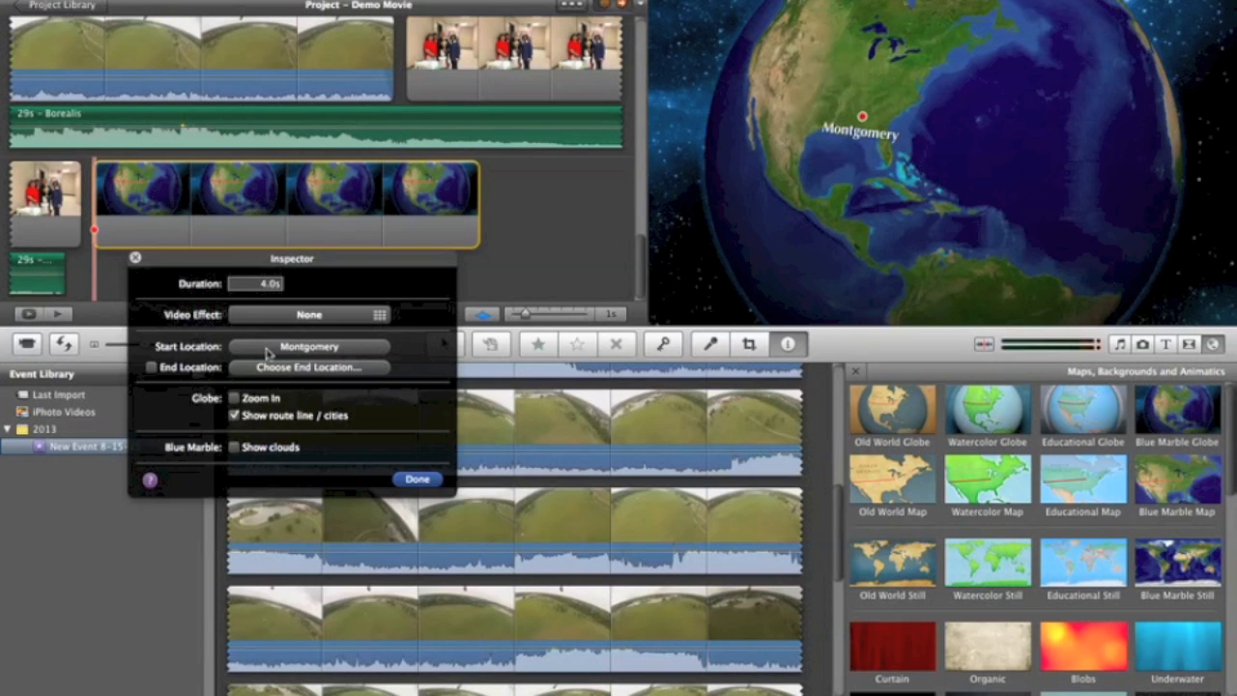
Step: Set the globe map's start location to San Francisco, California, U.S.A
left_click(294, 353)
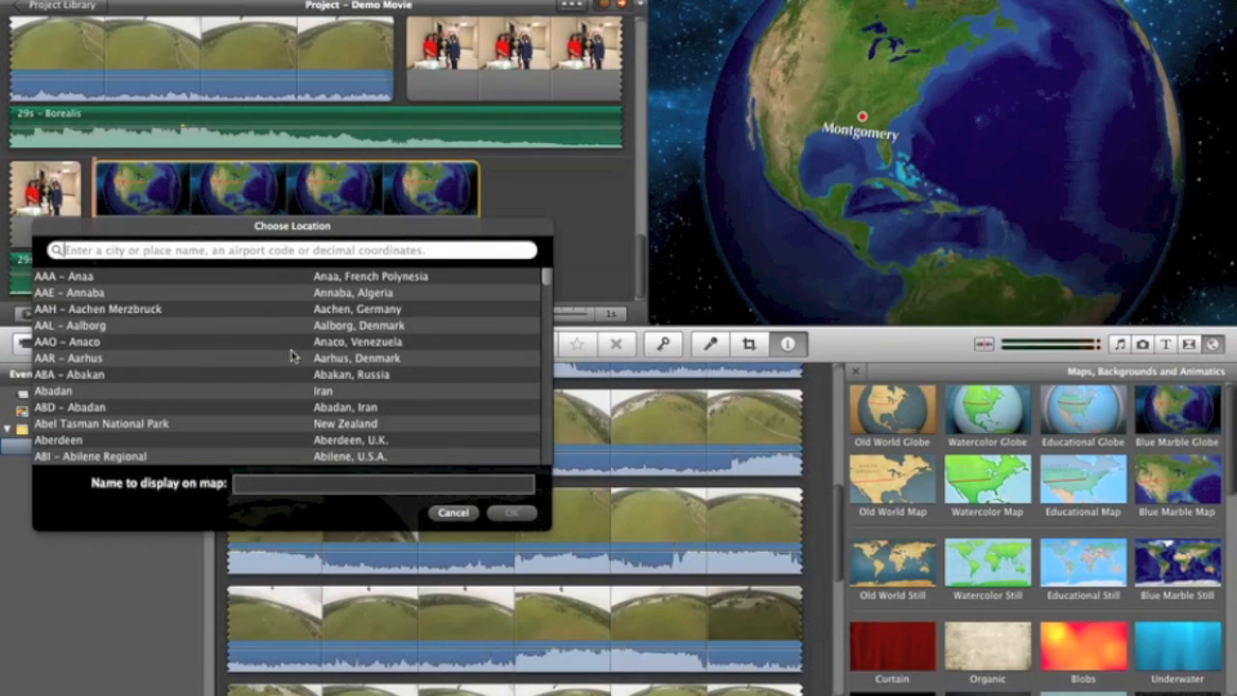
scroll(194, 388, "down", 5)
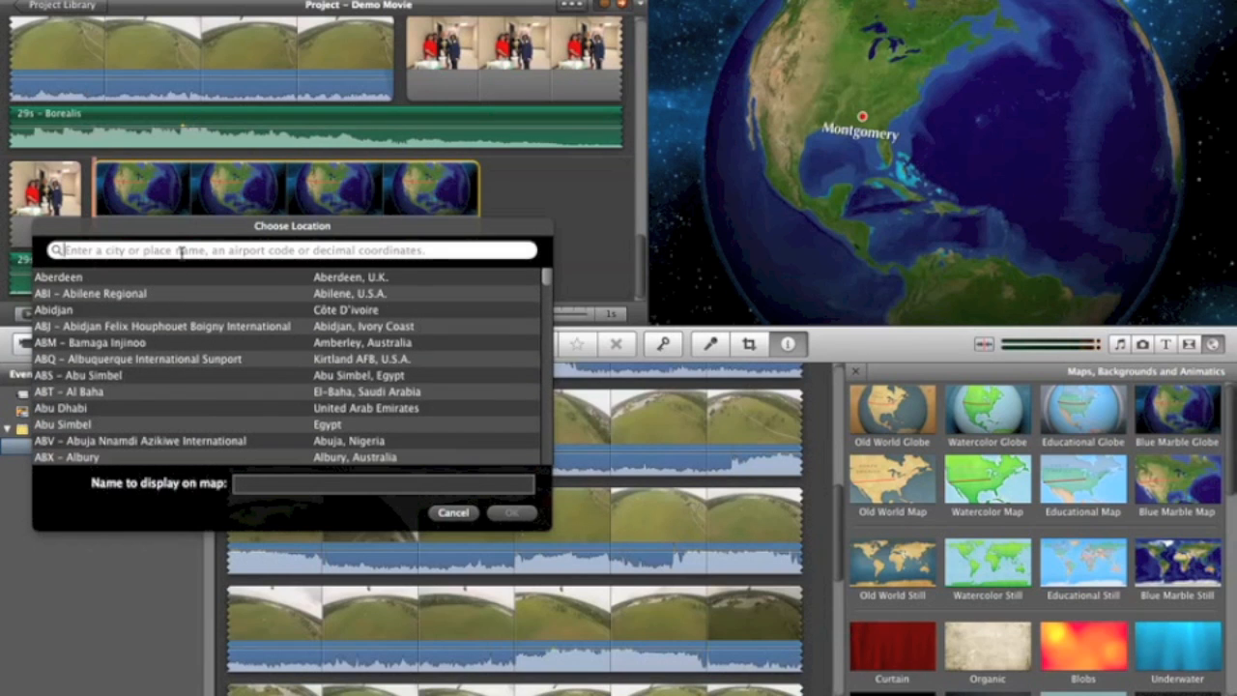
type("San Fran")
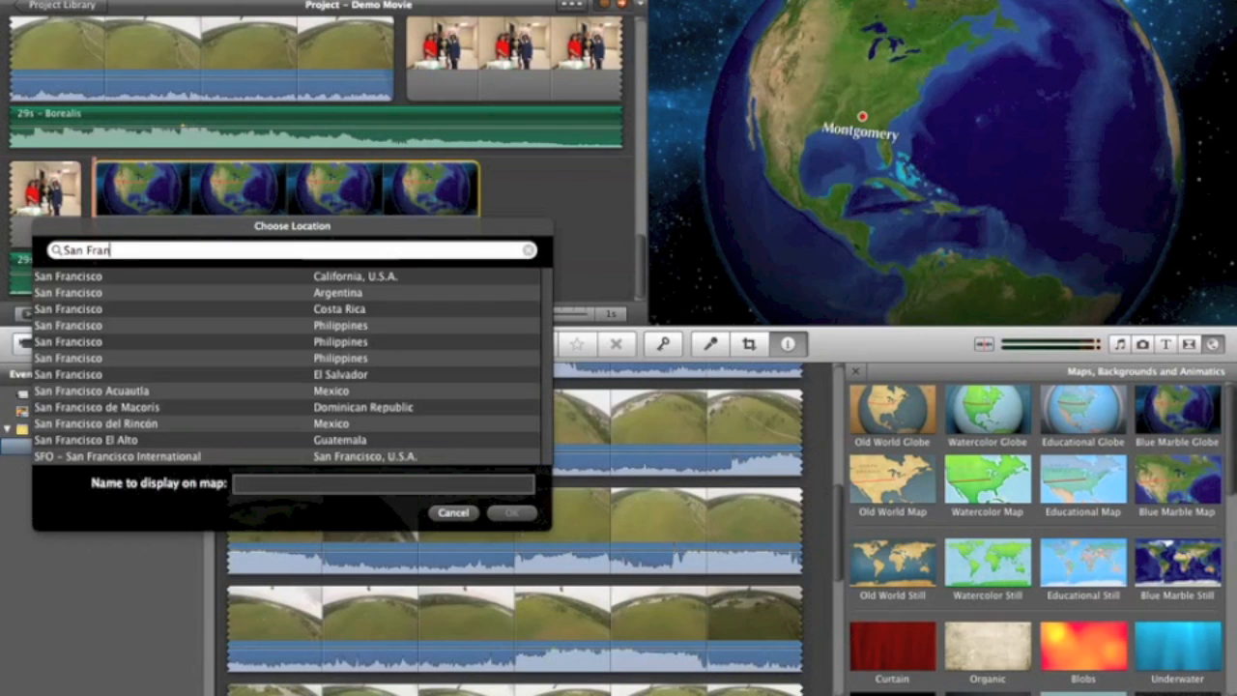
left_click(120, 279)
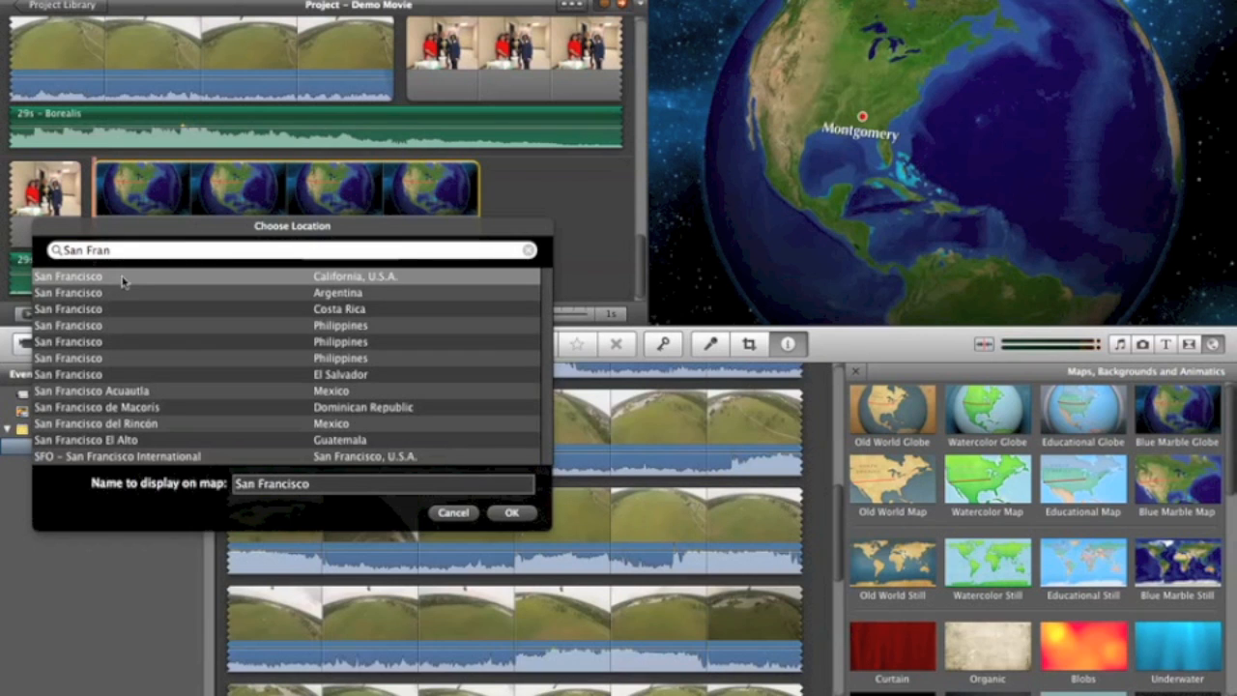
left_click(504, 513)
Step: Set the globe map's end location to Montgomery, U.S.A., using the MXF - Maxwell AFB entry
left_click(320, 368)
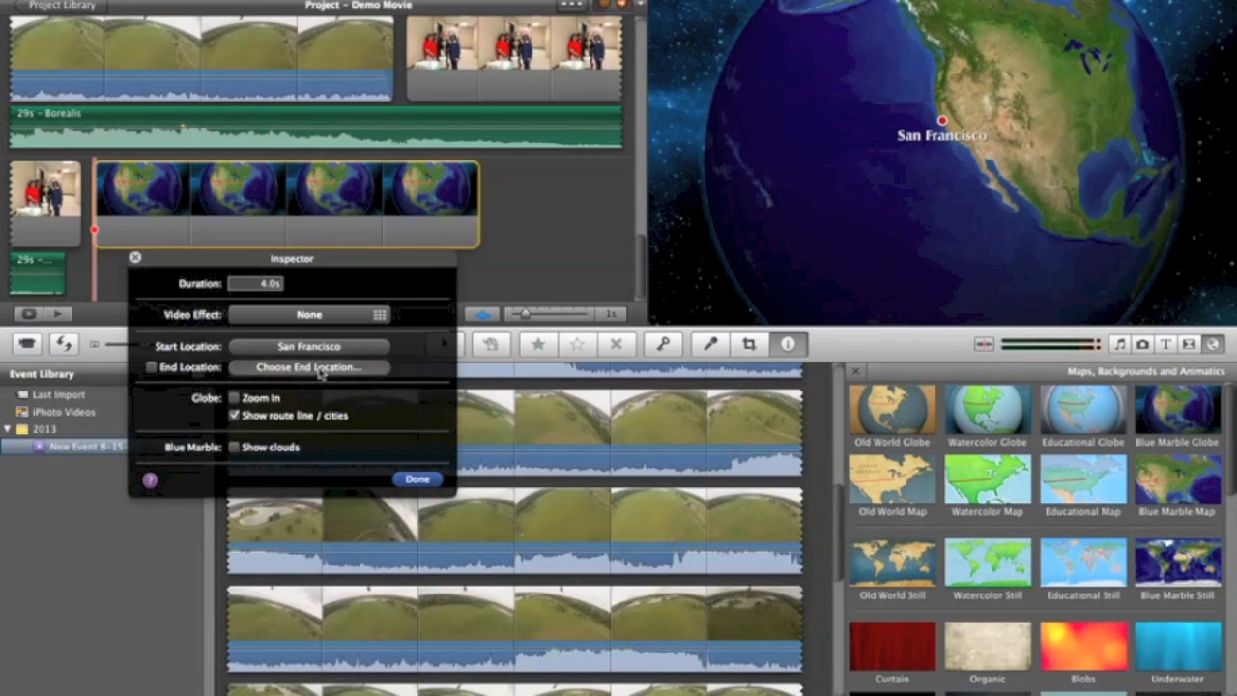
type("M")
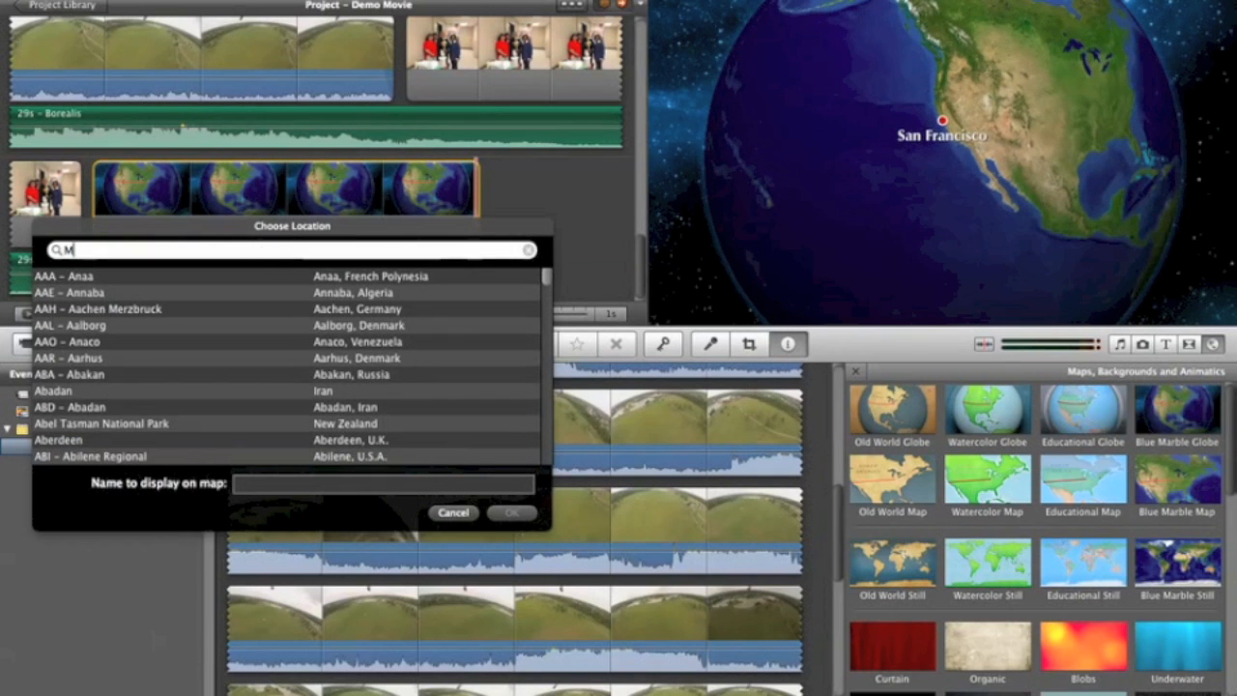
type("ontgomery, AL")
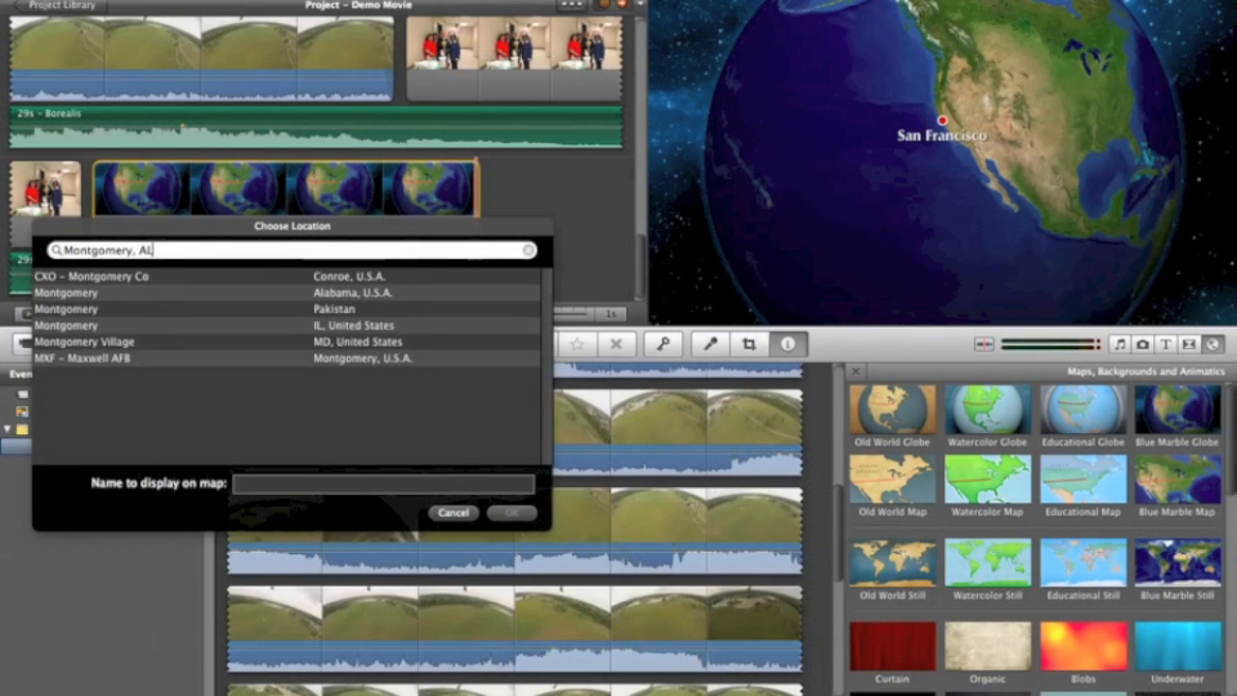
key("BackSpace")
key("BackSpace")
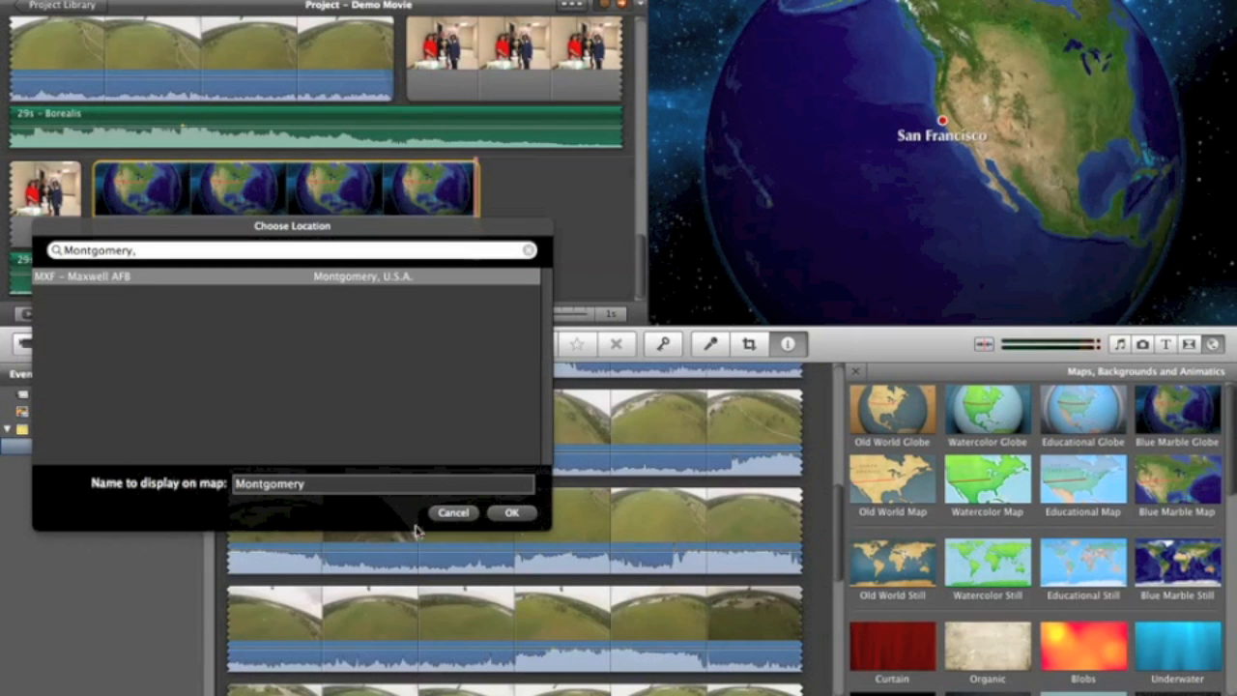
left_click(510, 514)
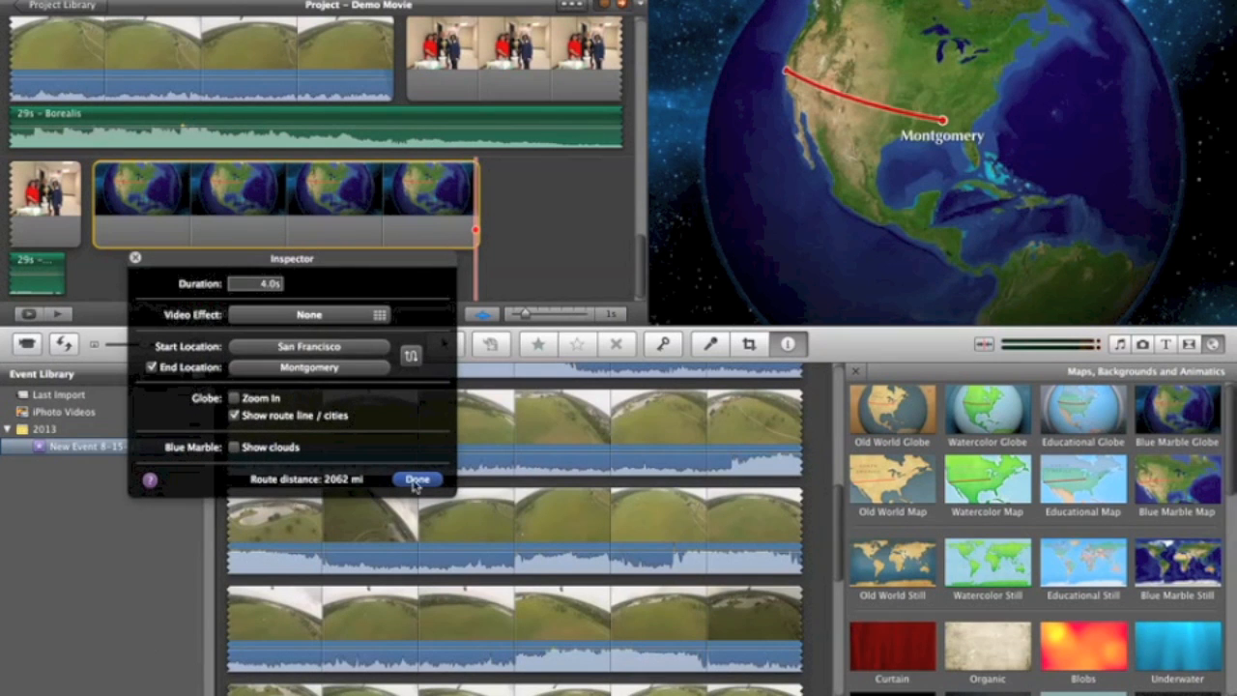
Step: Enable Zoom In and Show clouds for the globe map and close its settings
left_click(234, 398)
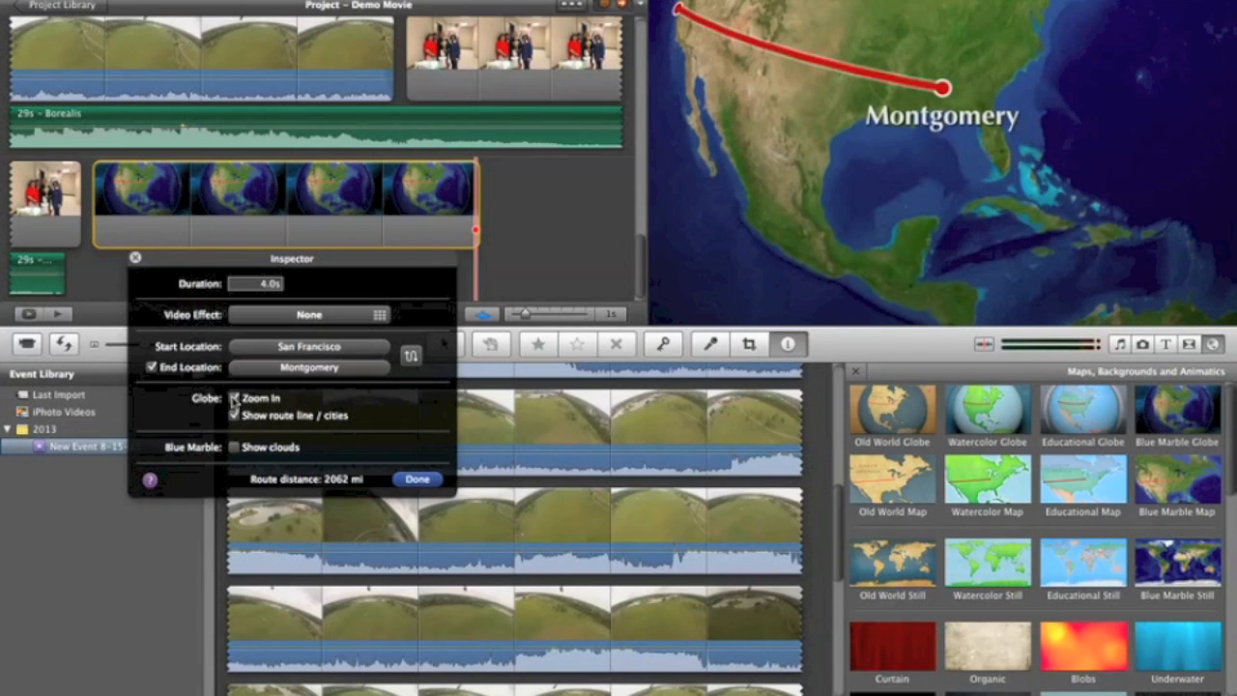
left_click(234, 448)
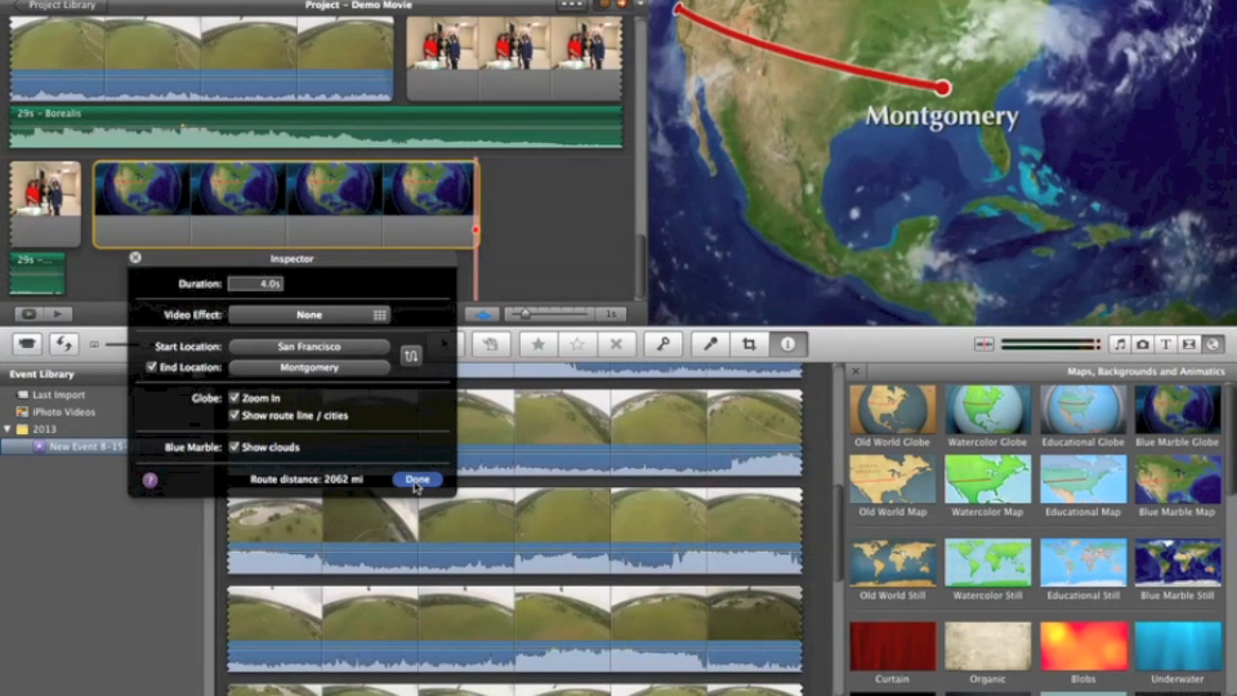
left_click(417, 480)
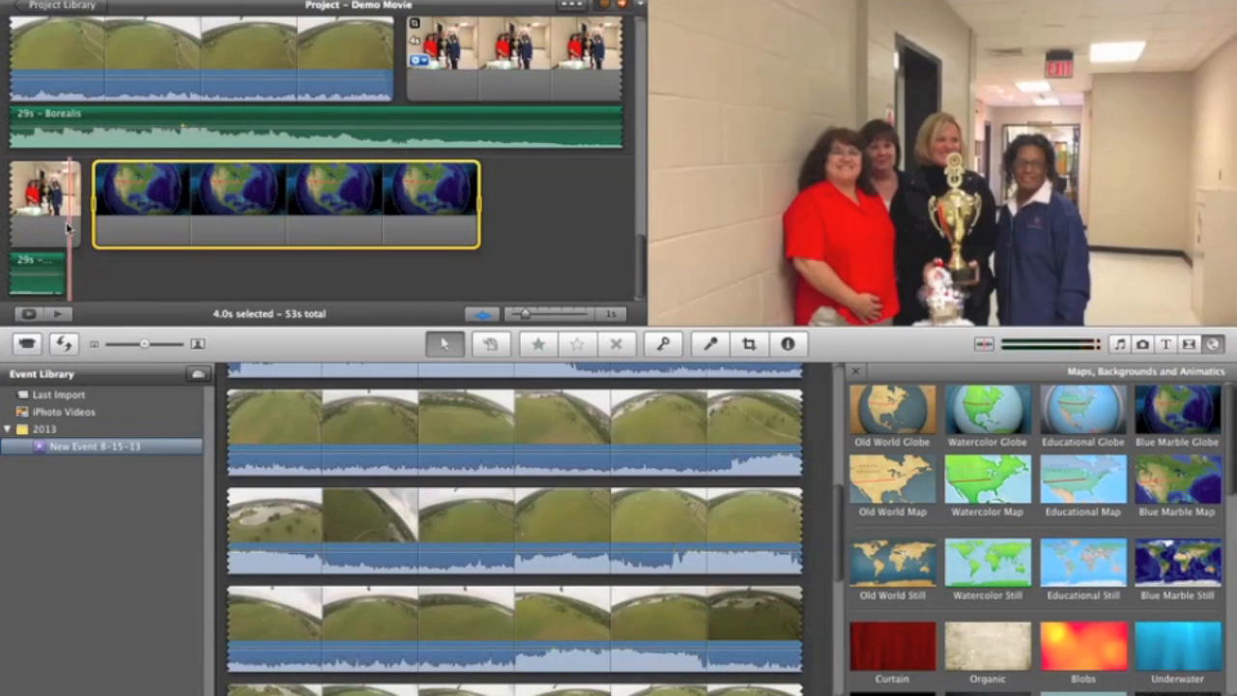
Step: Add a Cross Dissolve transition between the group photo and the globe map, and condense the project filmstrips to 10 seconds per thumbnail
left_click(1189, 344)
left_click_drag(887, 453, 97, 208)
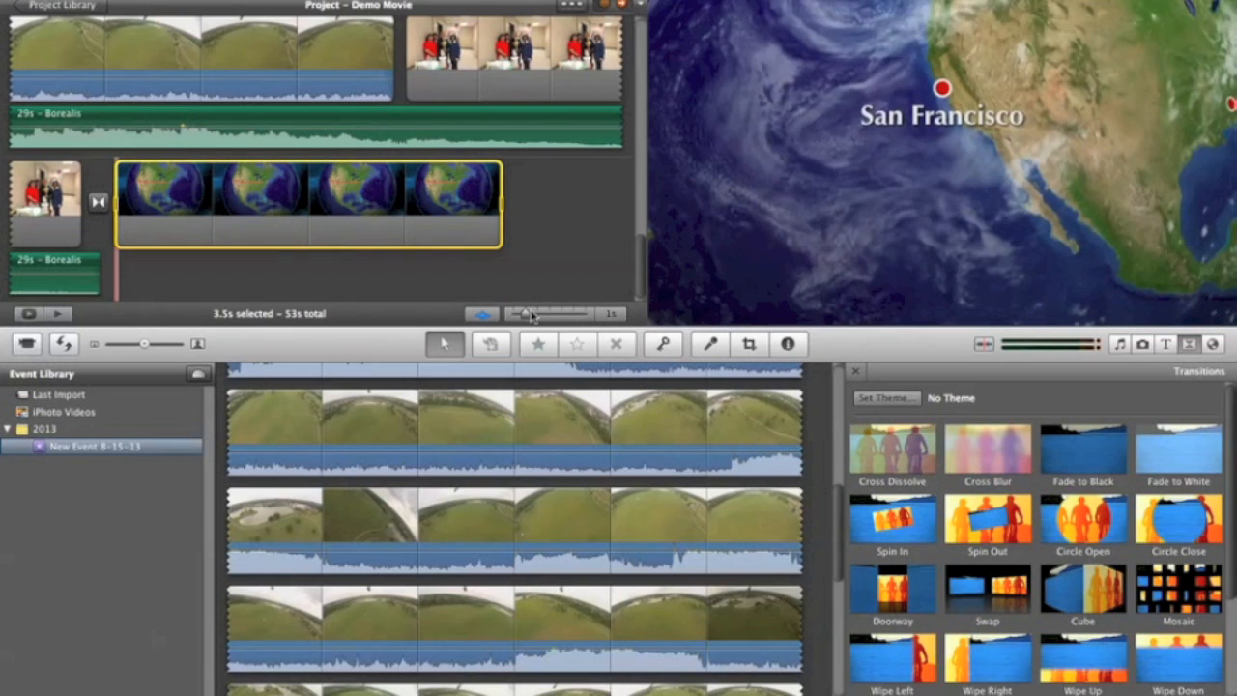
left_click_drag(534, 318, 562, 316)
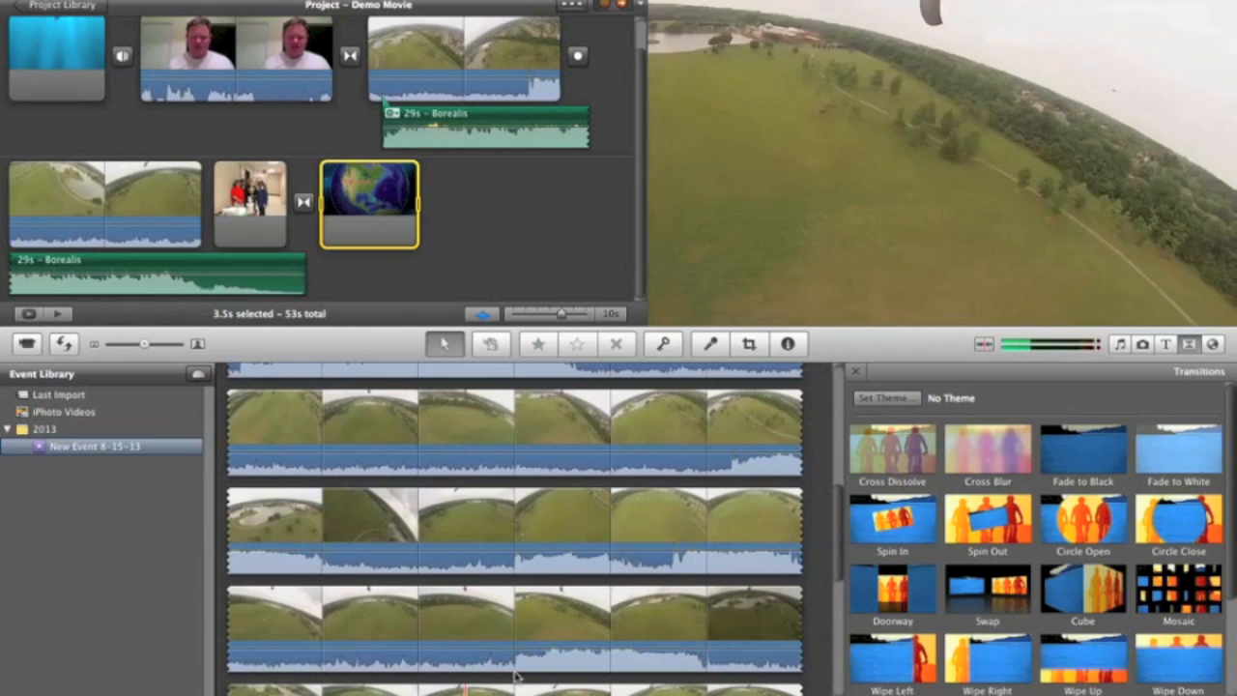
left_click(785, 1)
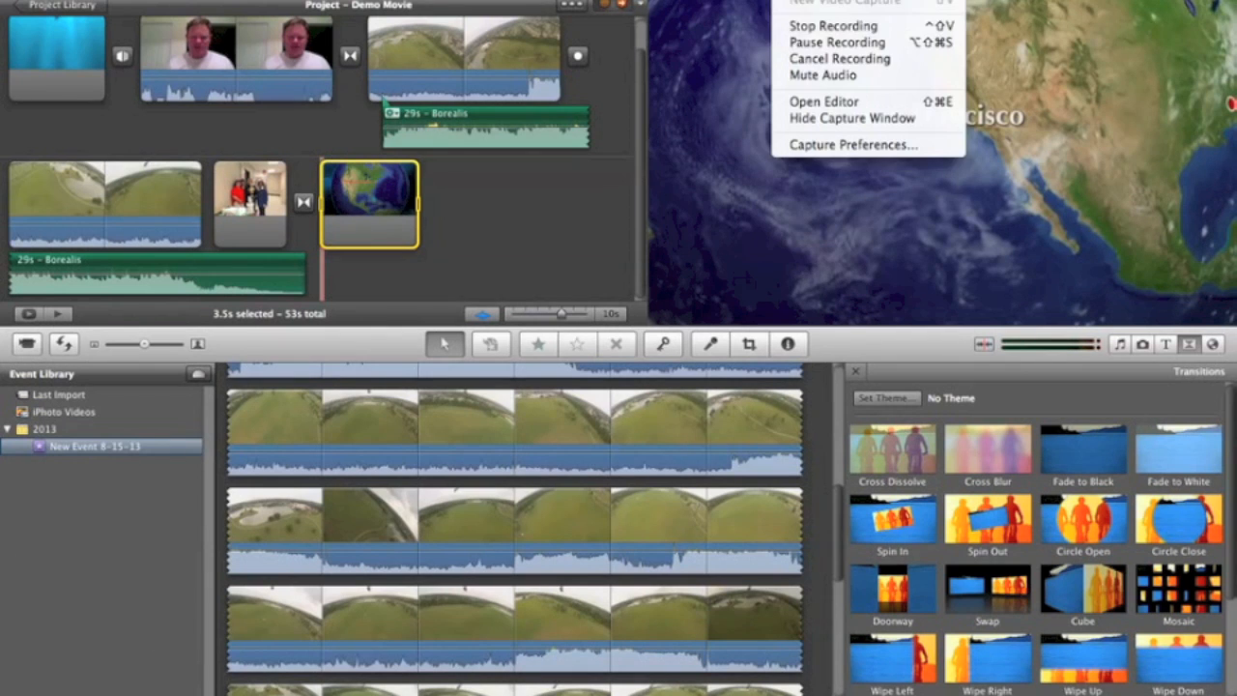
left_click(802, 42)
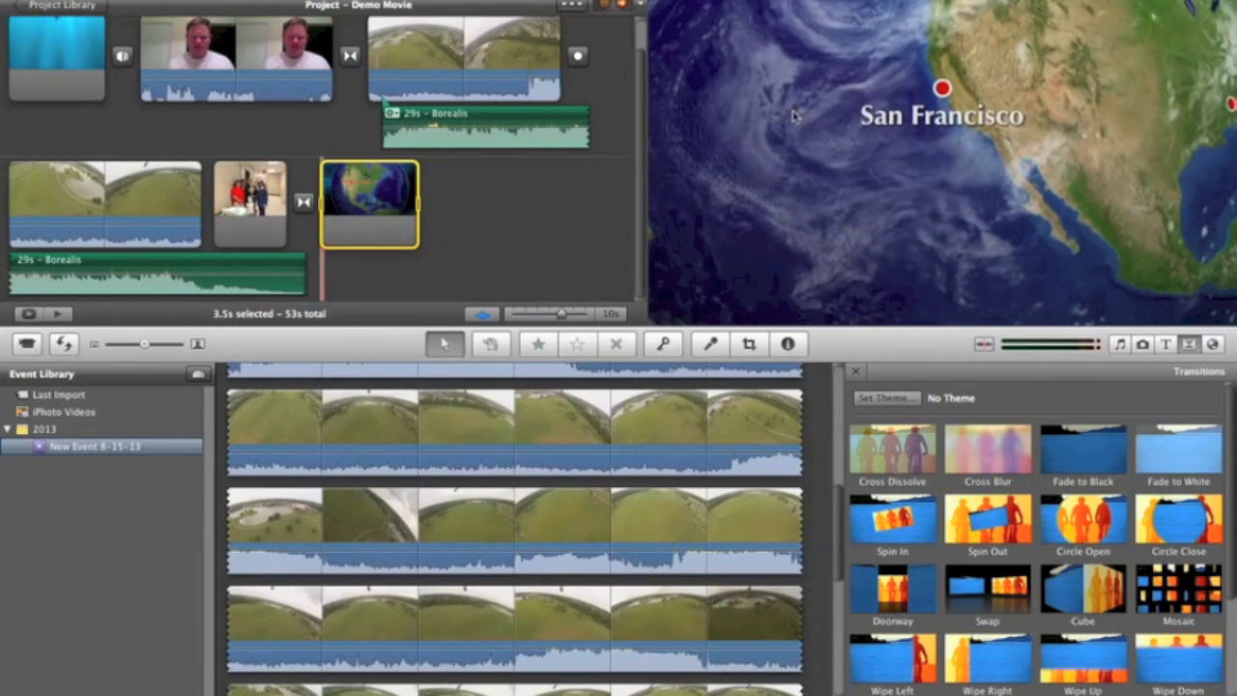
Step: Record a short voiceover with the built-in microphone, beginning at the start of the opening title clip, and close the voiceover tool
left_click(711, 345)
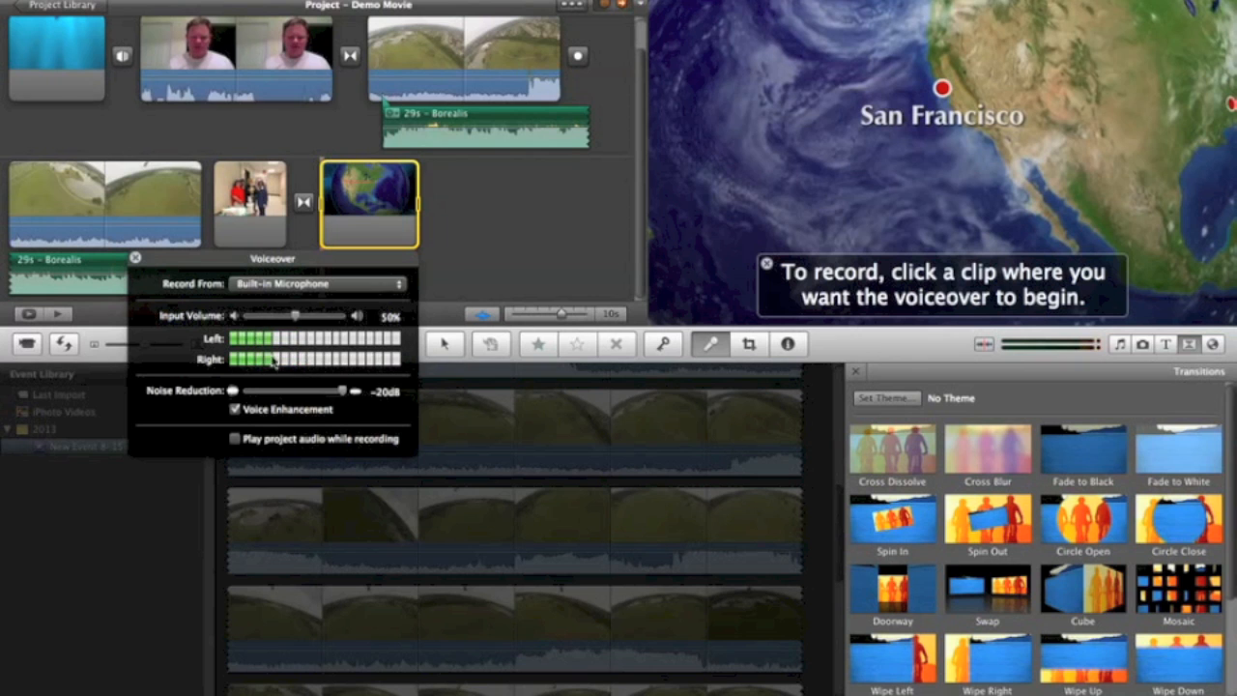
left_click_drag(223, 263, 585, 374)
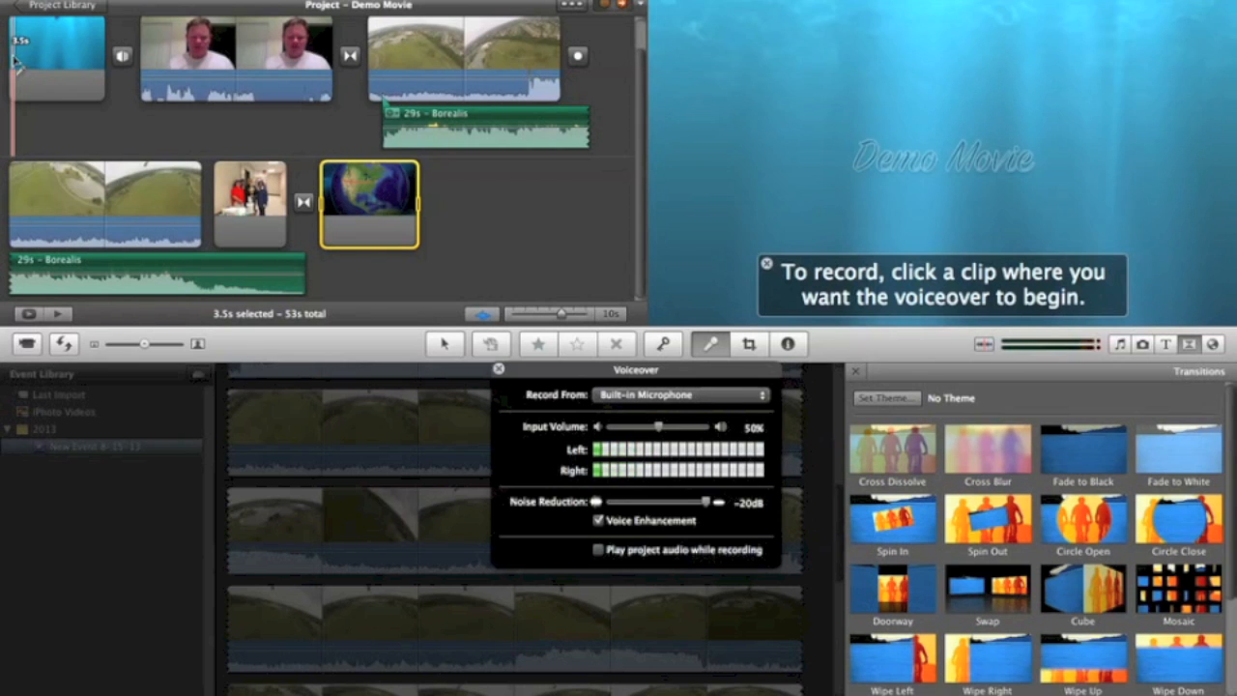
left_click(14, 58)
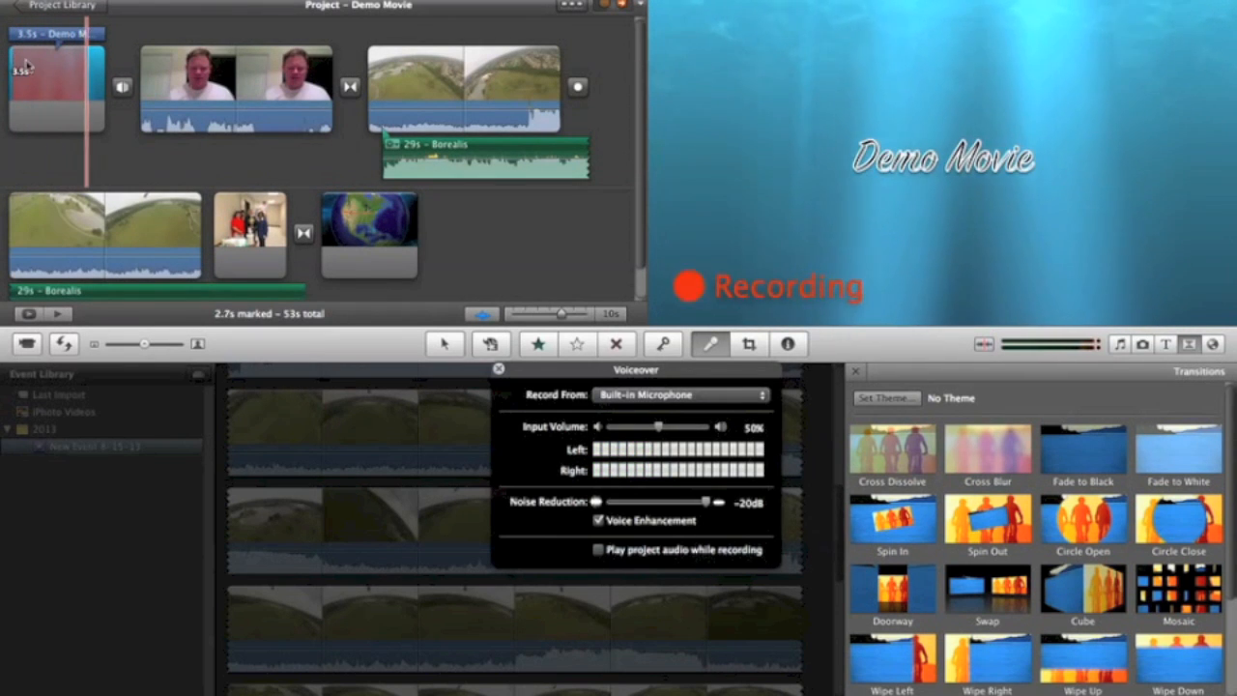
left_click(64, 86)
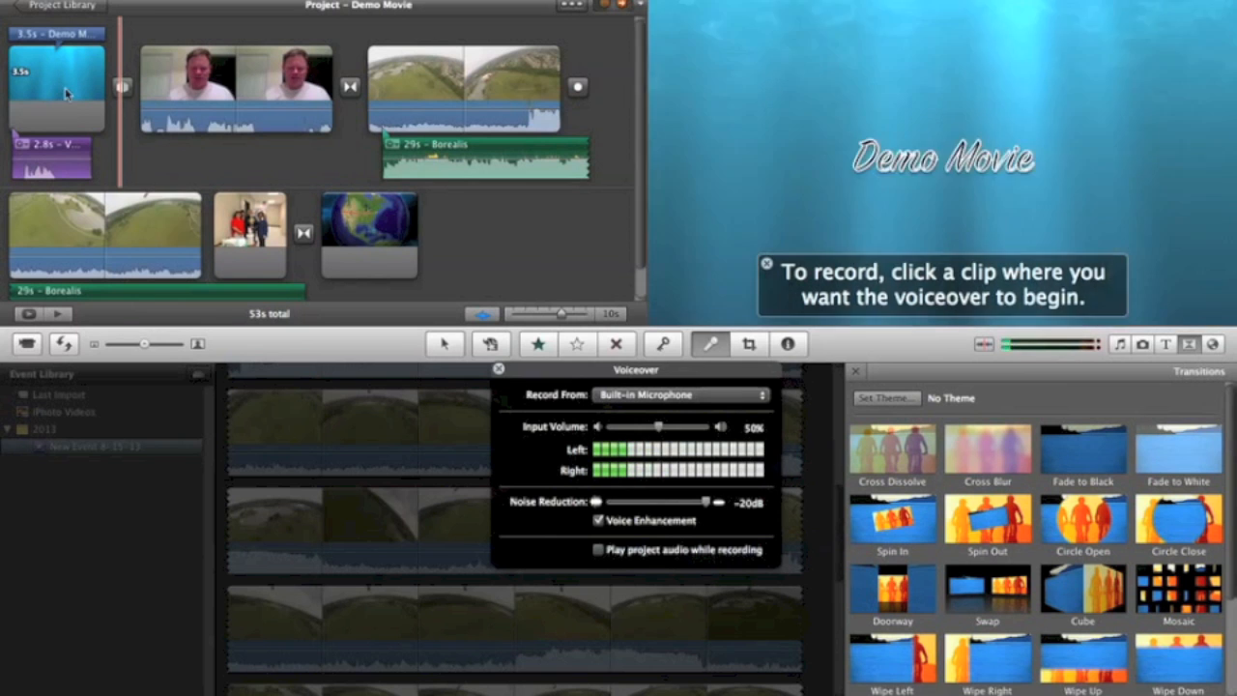
left_click(444, 344)
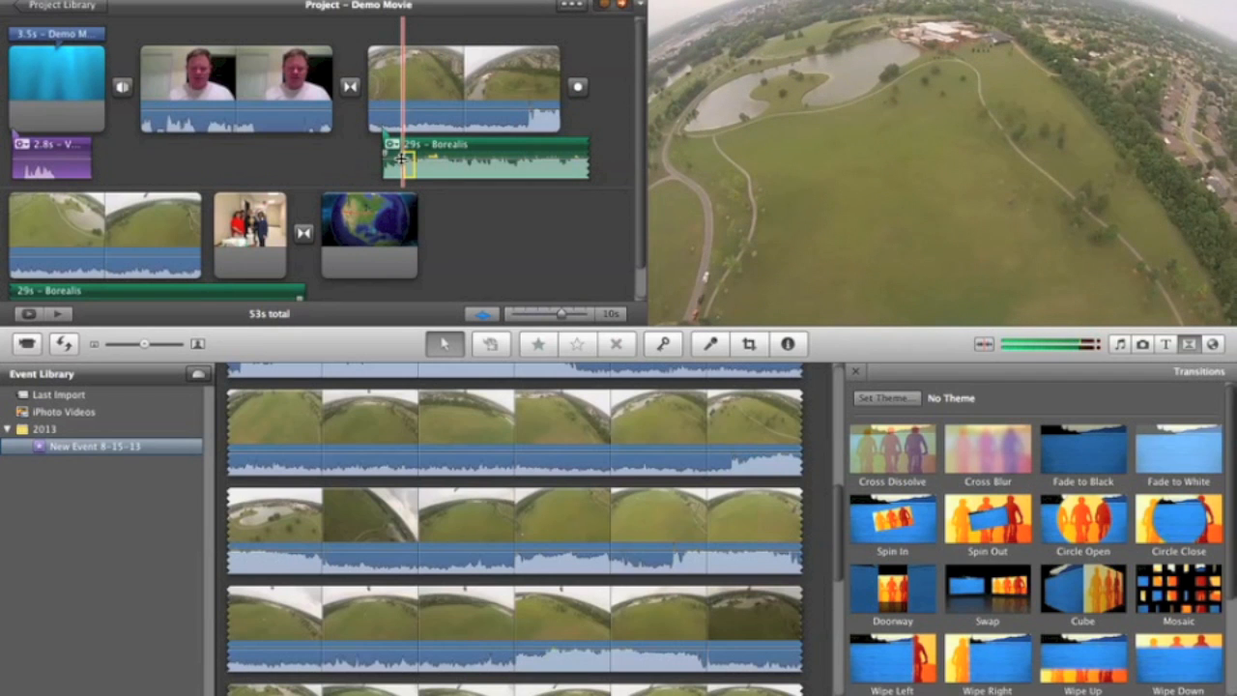
Step: Adjust the volume of the Borealis track beneath the GoPro clips and turn down the first GoPro clip's own audio
left_click_drag(450, 158, 446, 176)
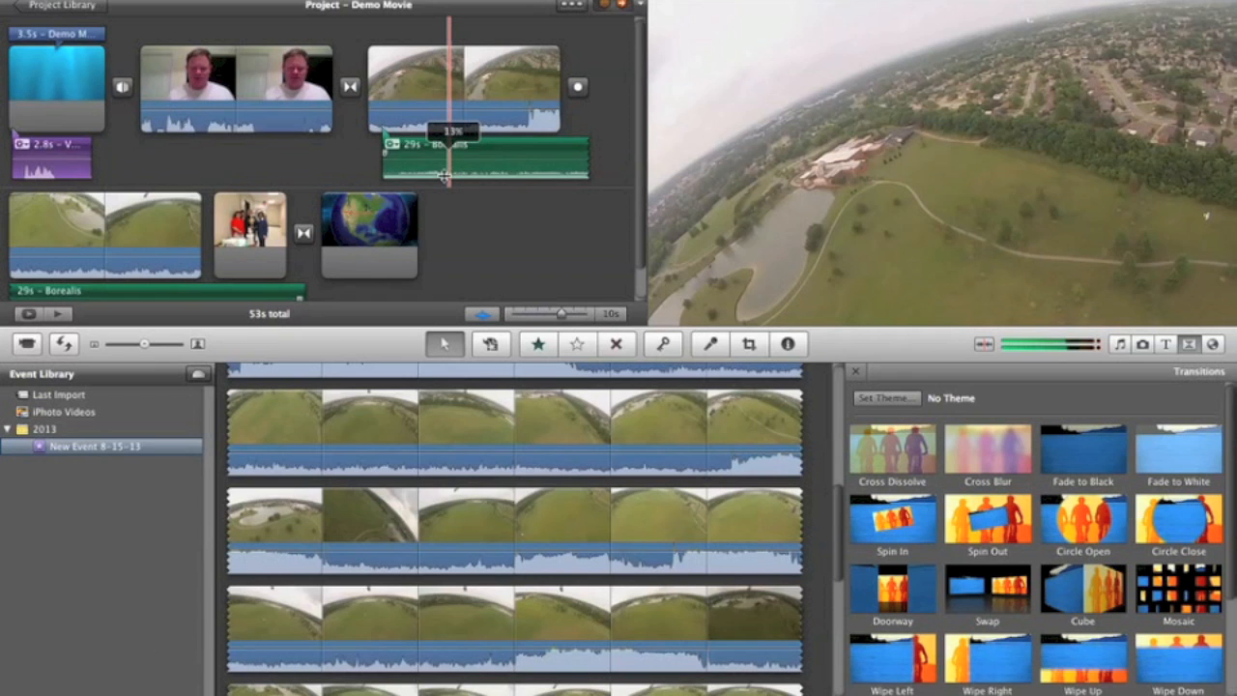
left_click_drag(445, 174, 445, 182)
scroll(474, 228, "down", 3)
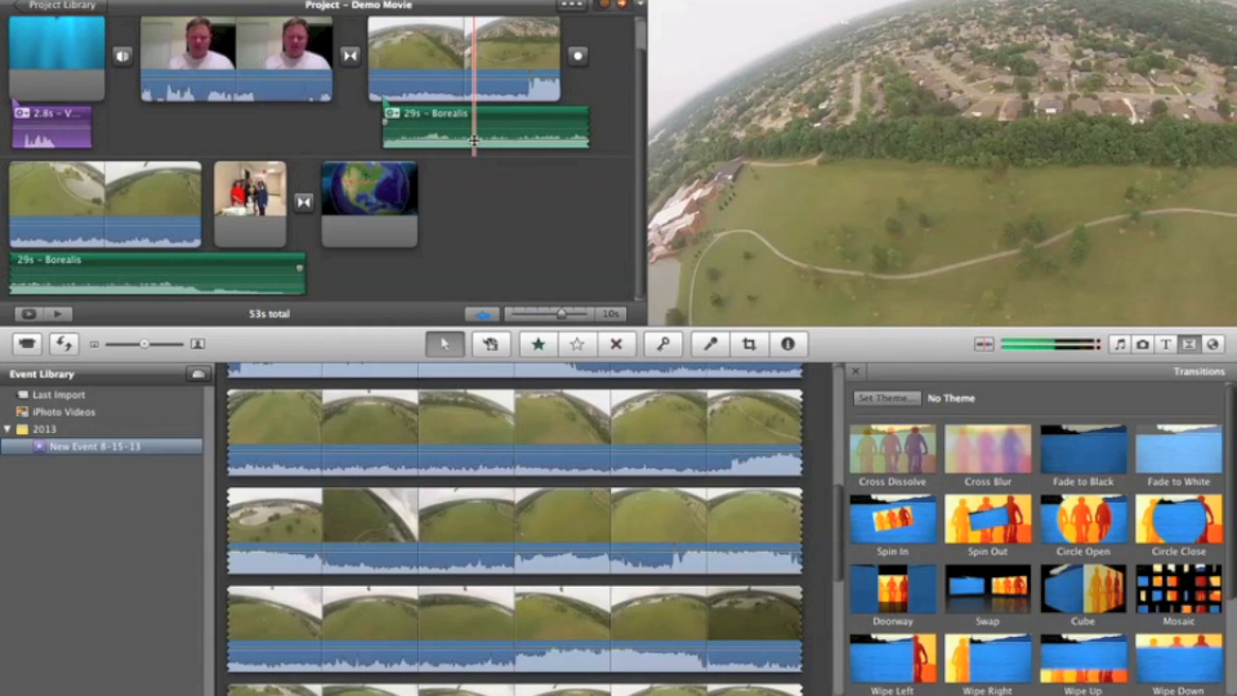
mouse_move(474, 138)
left_mouse_down()
mouse_move(473, 118)
mouse_move(473, 136)
left_mouse_up()
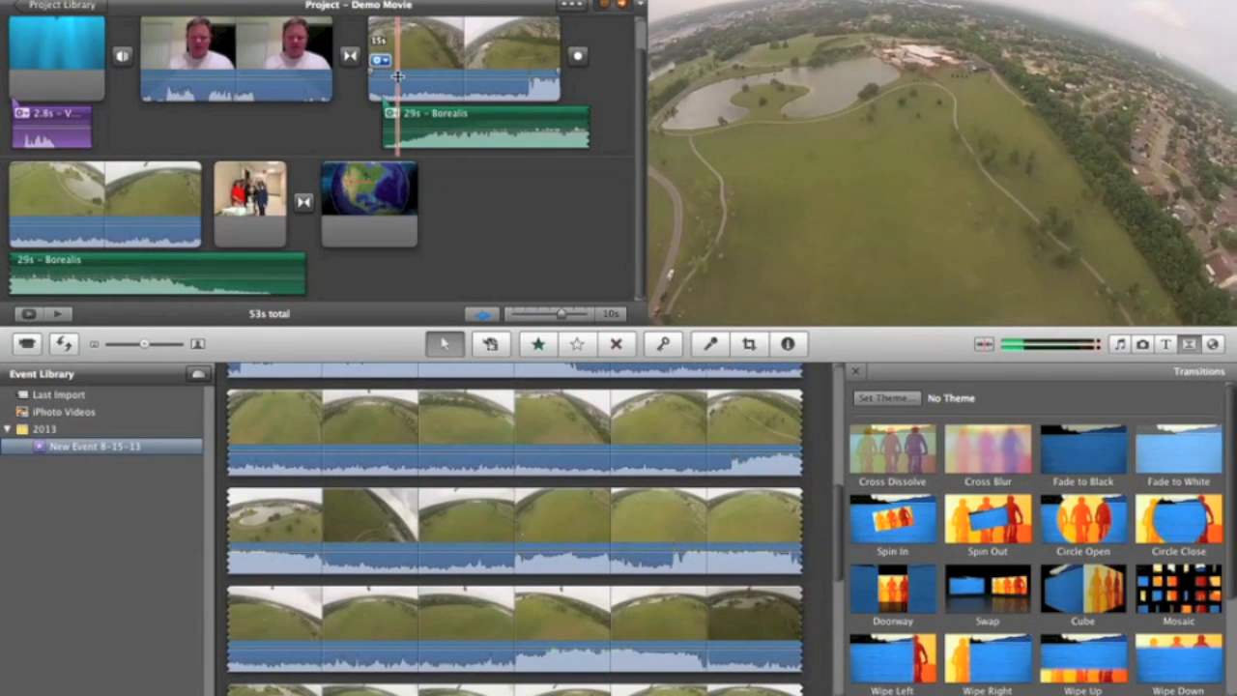
left_click_drag(396, 80, 396, 102)
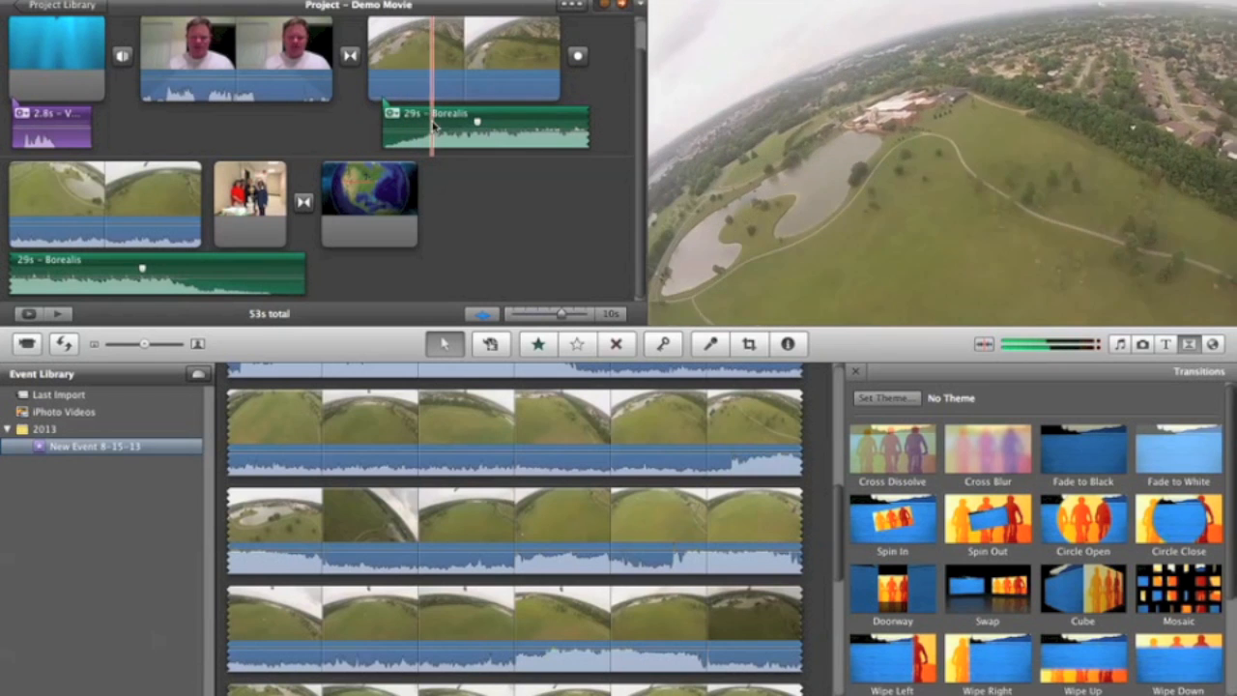
Step: Shift Borealis to start with the first GoPro clip and trim its end to the end of the second GoPro clip
left_click_drag(440, 126, 410, 113)
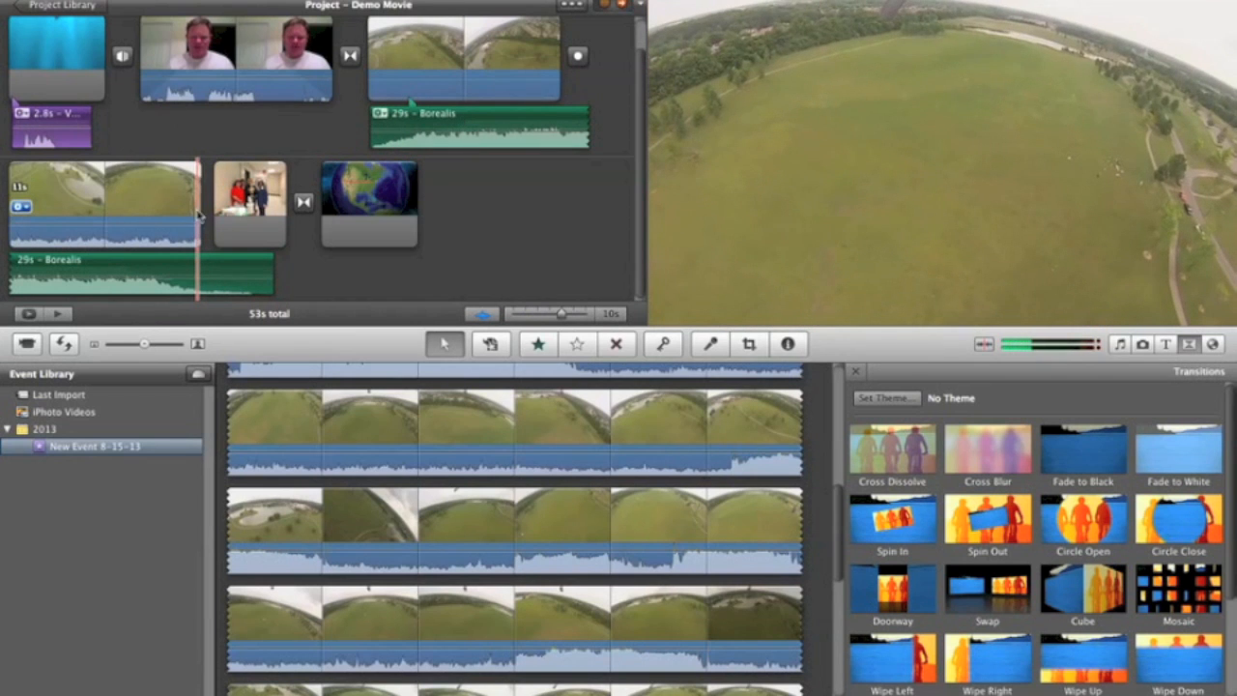
left_click(272, 277)
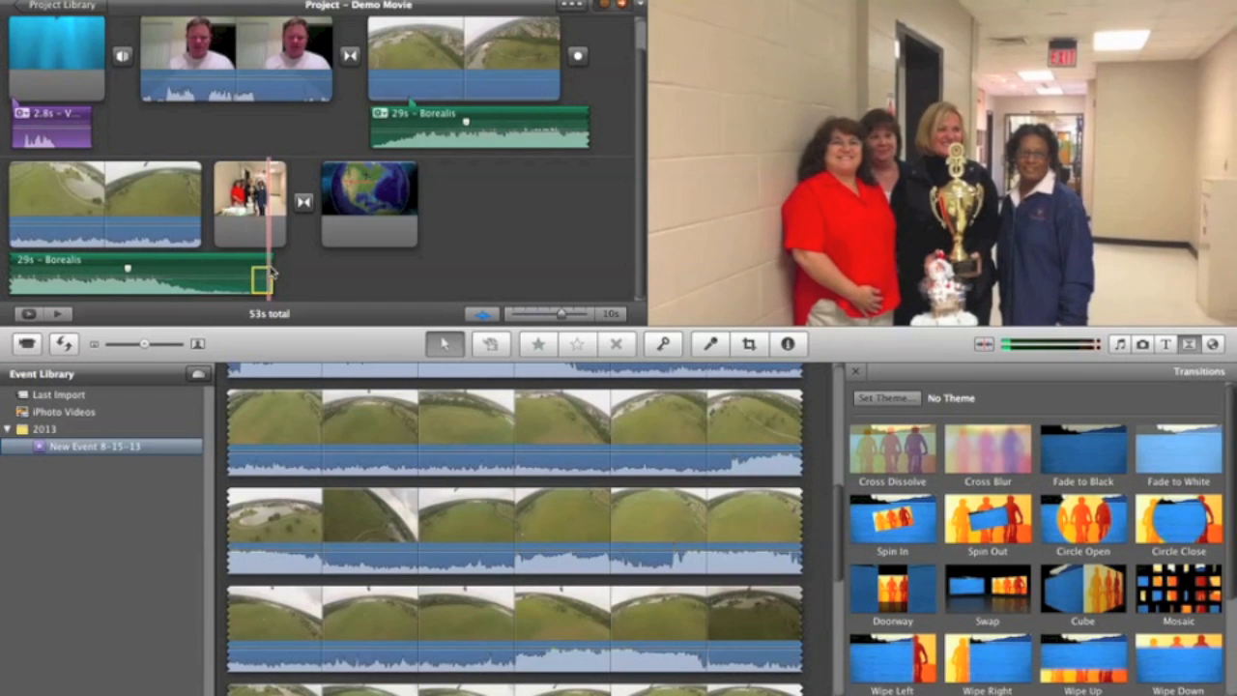
left_click_drag(272, 277, 208, 261)
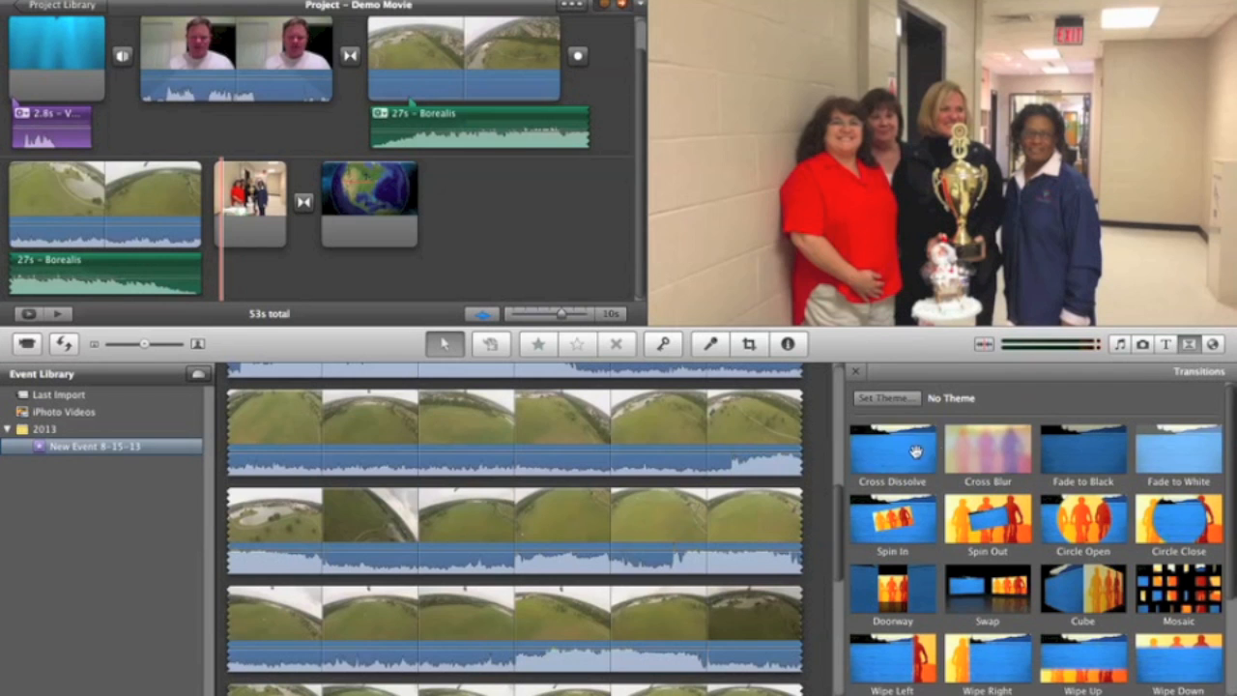
Step: Add a Cross Blur transition between the second GoPro clip and the group photo, and trim Borealis back to the GoPro clip's end
left_click_drag(978, 453, 220, 238)
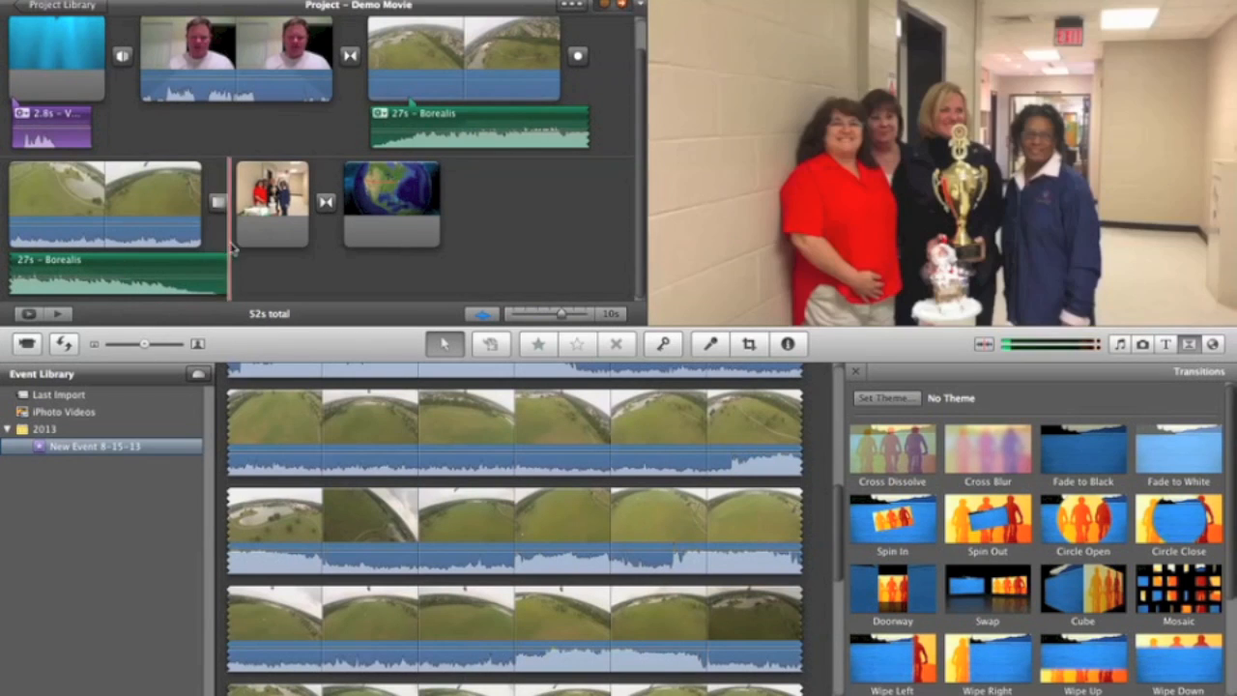
left_click_drag(229, 258, 207, 259)
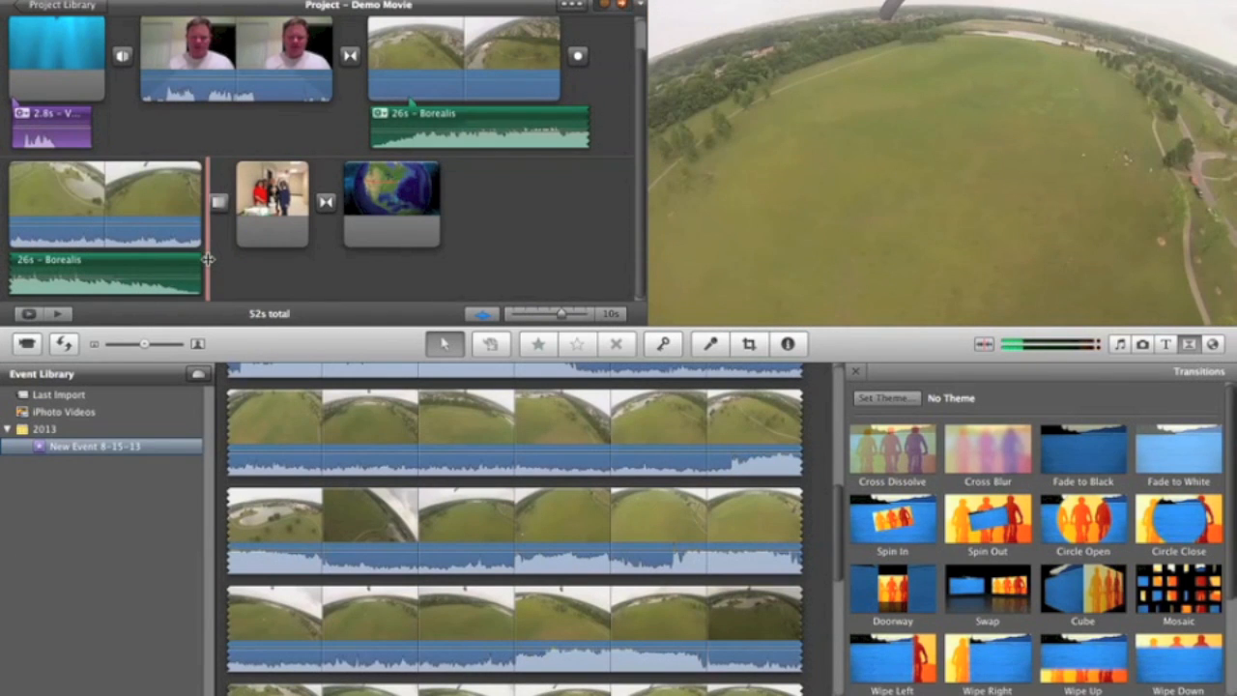
left_click(785, 0)
left_click(812, 43)
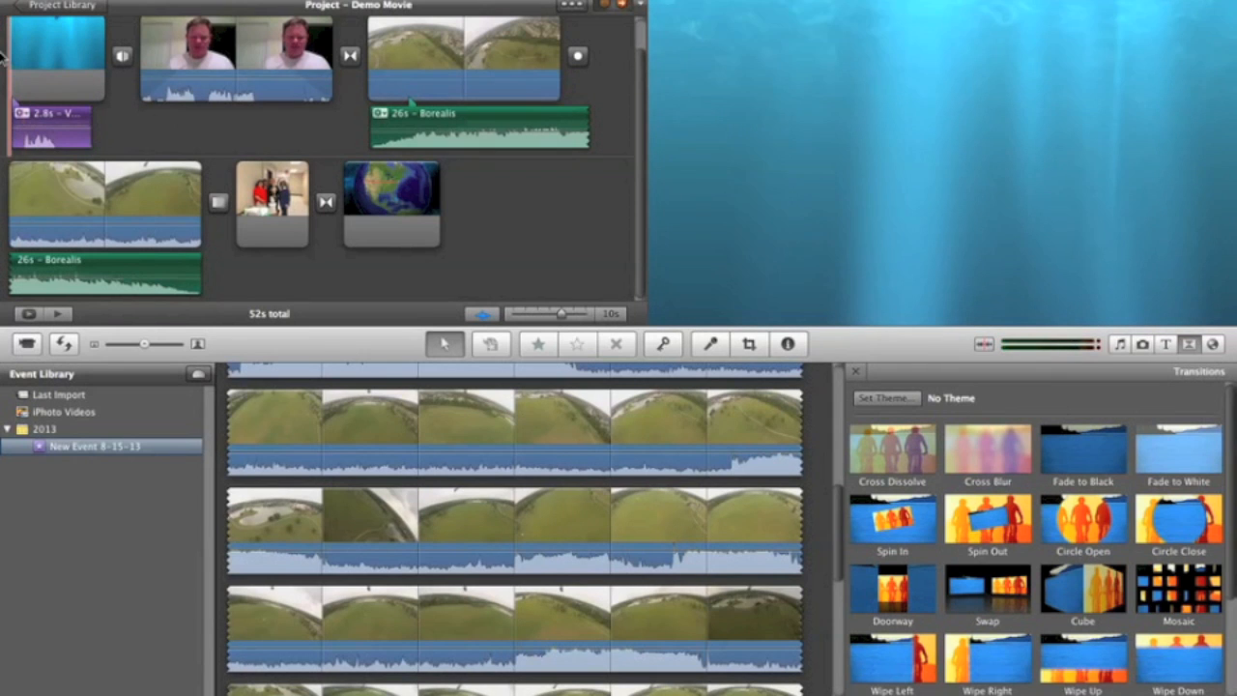
Step: Play Demo Movie from the opening title and add a Fade to Black transition after the globe map
key("space")
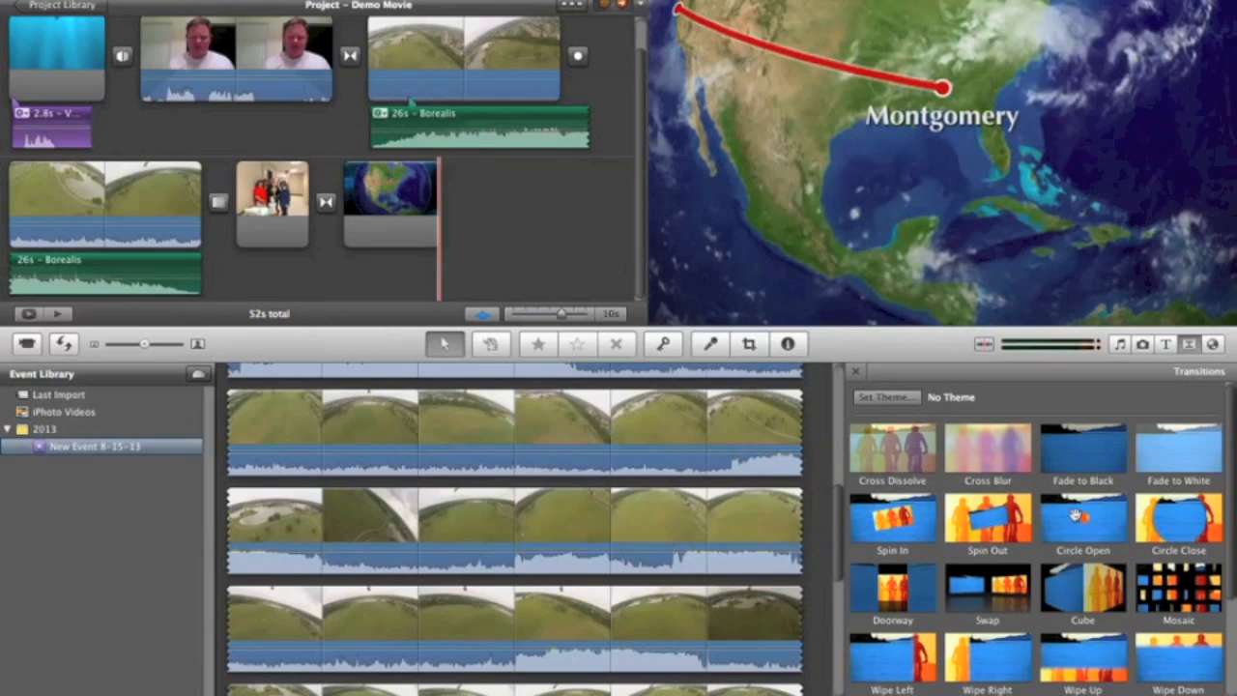
left_click_drag(1081, 455, 510, 227)
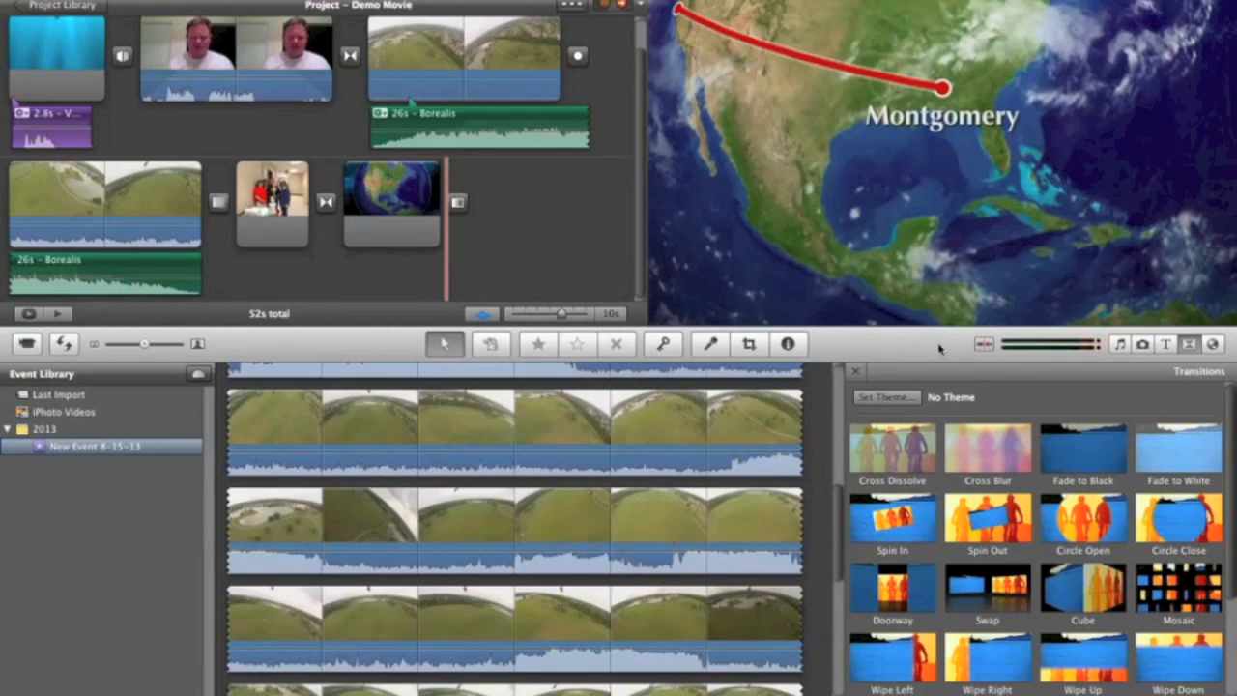
Step: Add a Centered title on a Black background after the globe map's closing transition, reading "The End"
left_click(1165, 345)
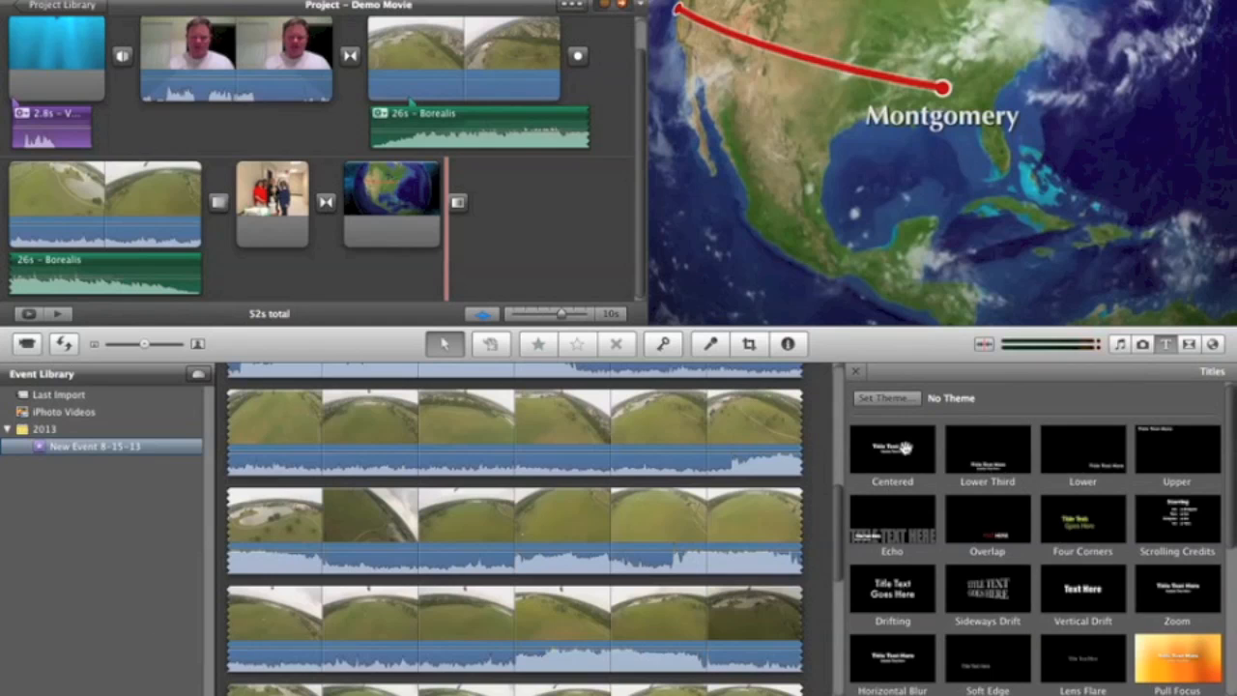
left_click_drag(905, 446, 564, 221)
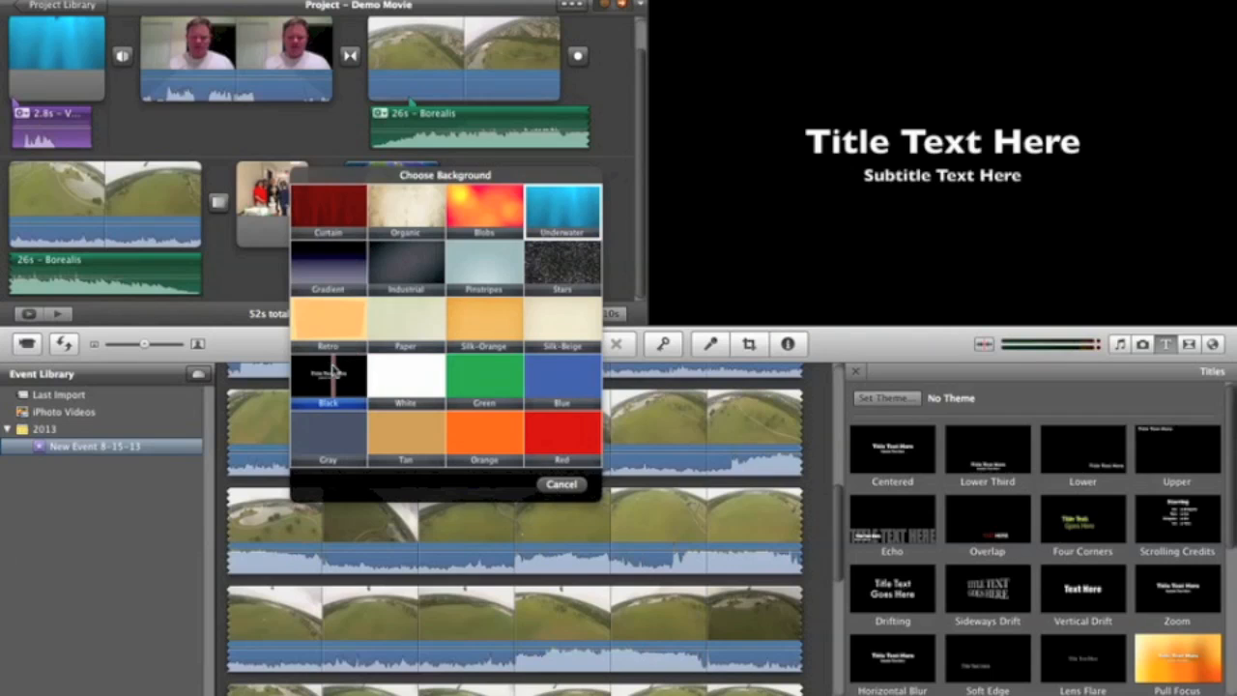
left_click(329, 375)
type("The End")
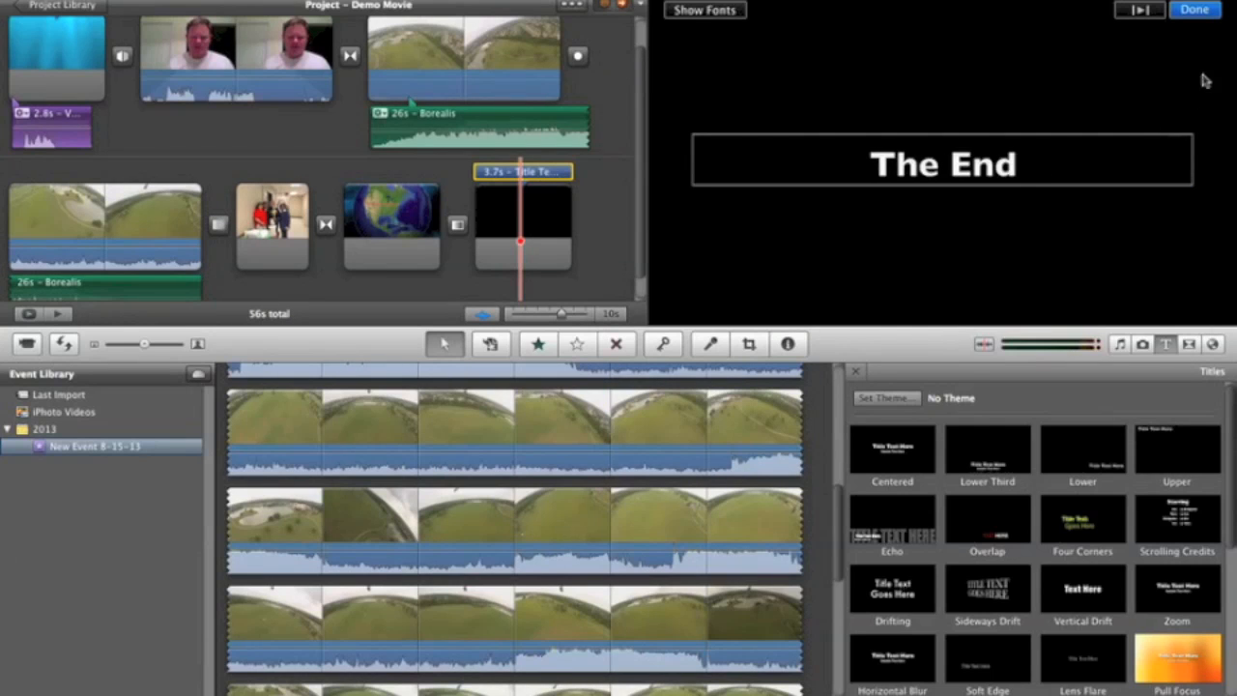
left_click(1200, 10)
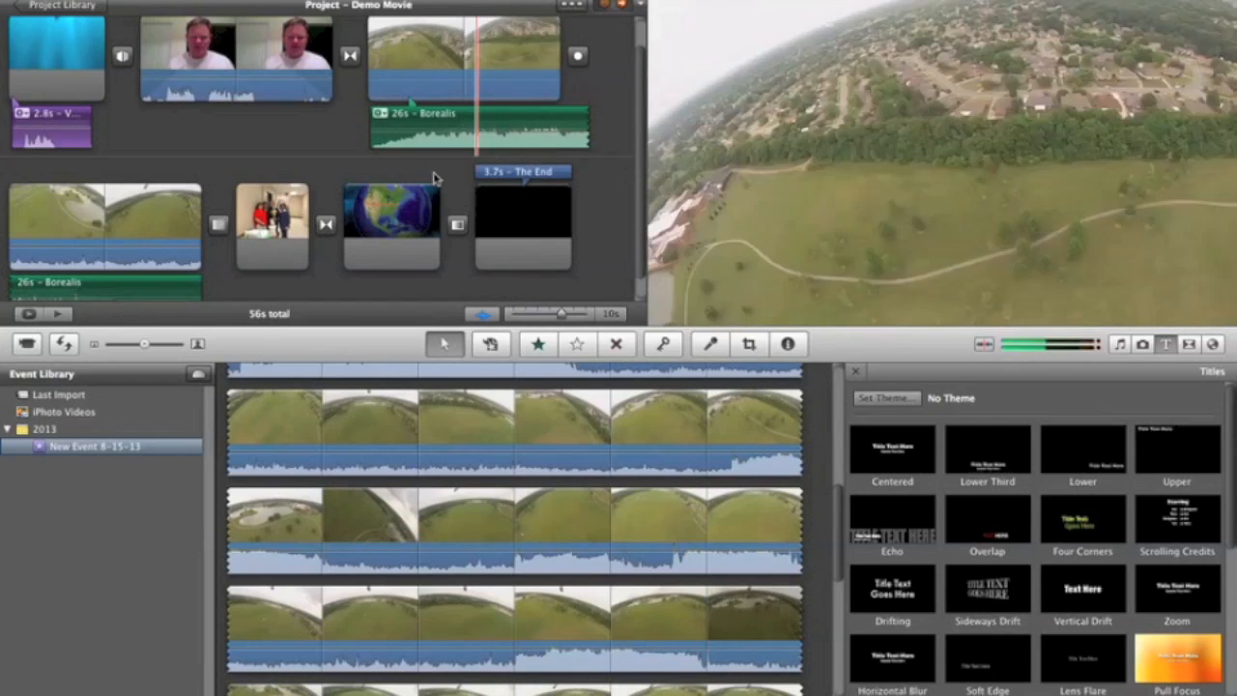
key("space")
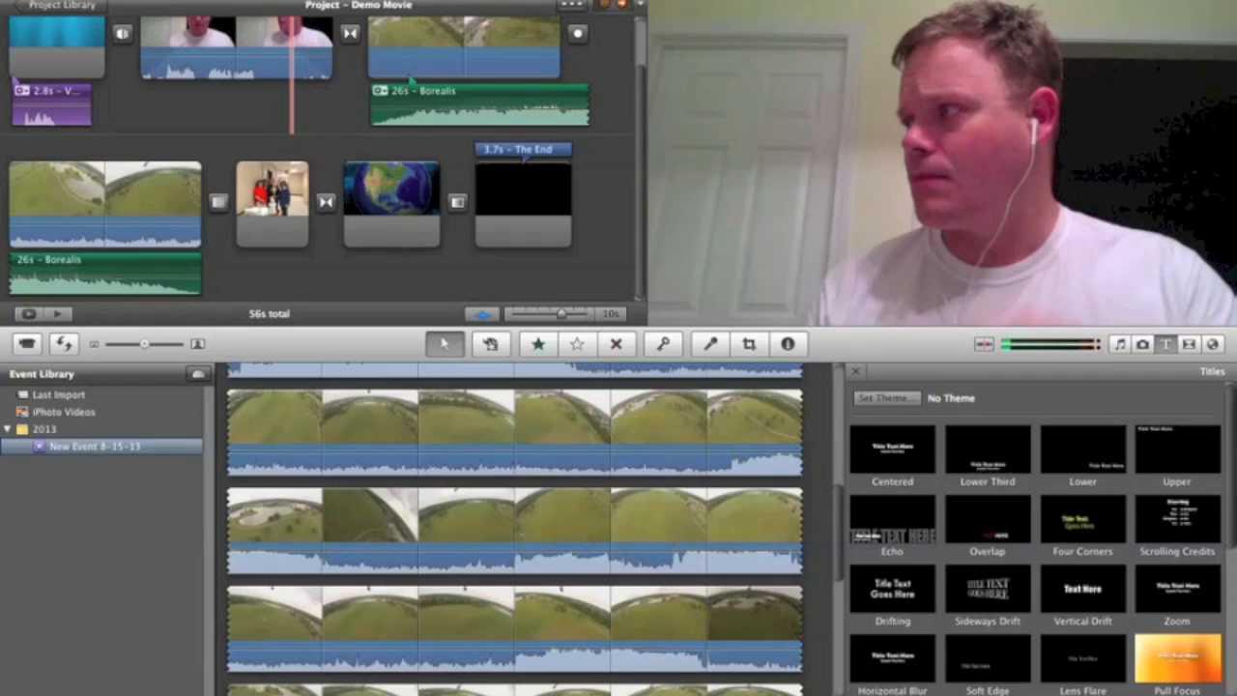
Step: Export the project to the Desktop as Demo Movie at Medium size, 640x360
left_click(311, 1)
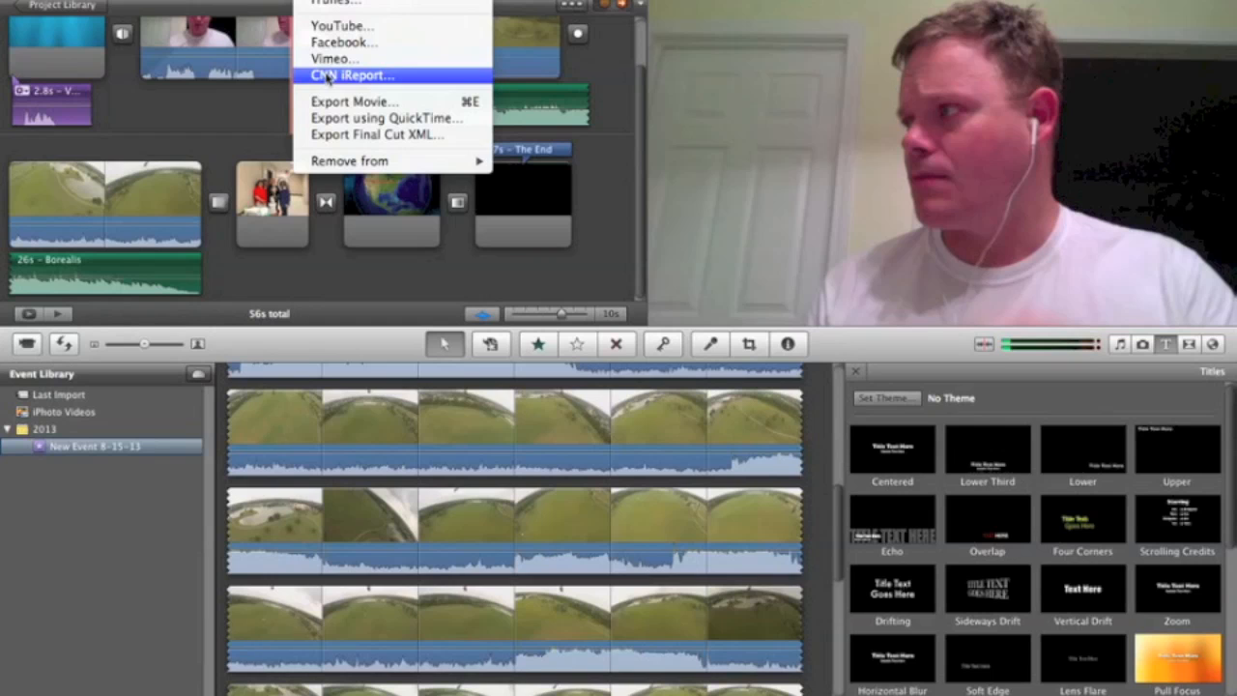
left_click(326, 102)
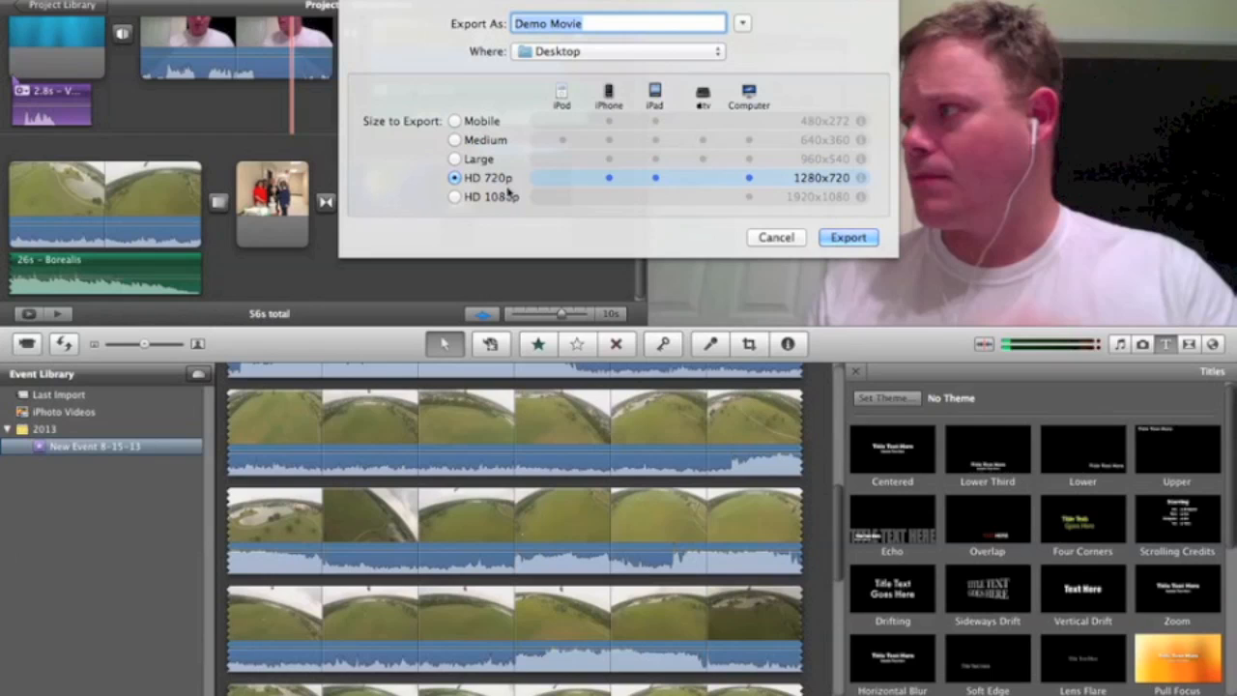
left_click(458, 139)
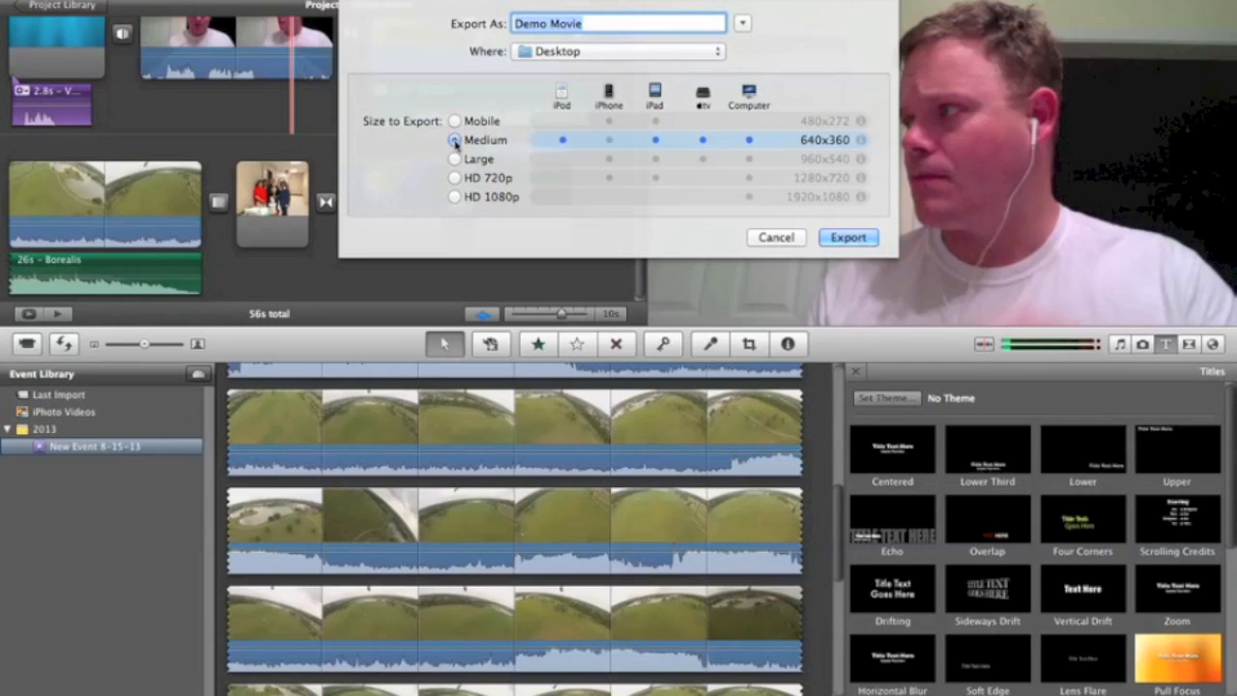
left_click(848, 238)
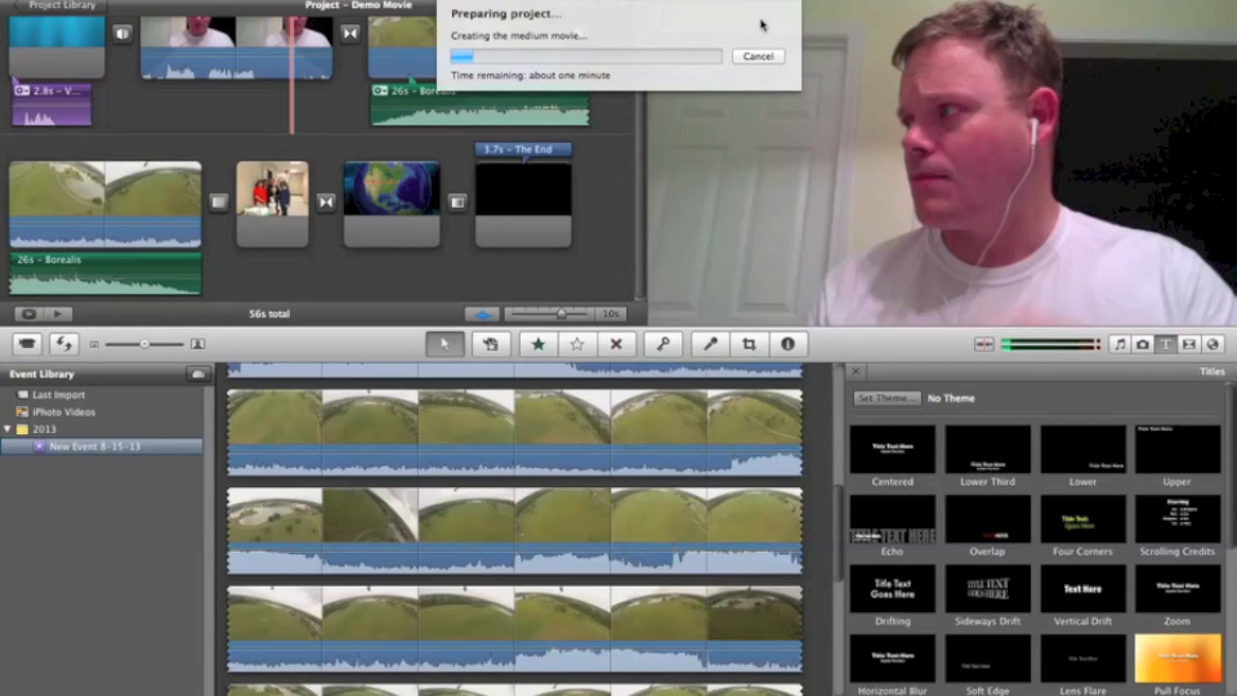
left_click(784, 1)
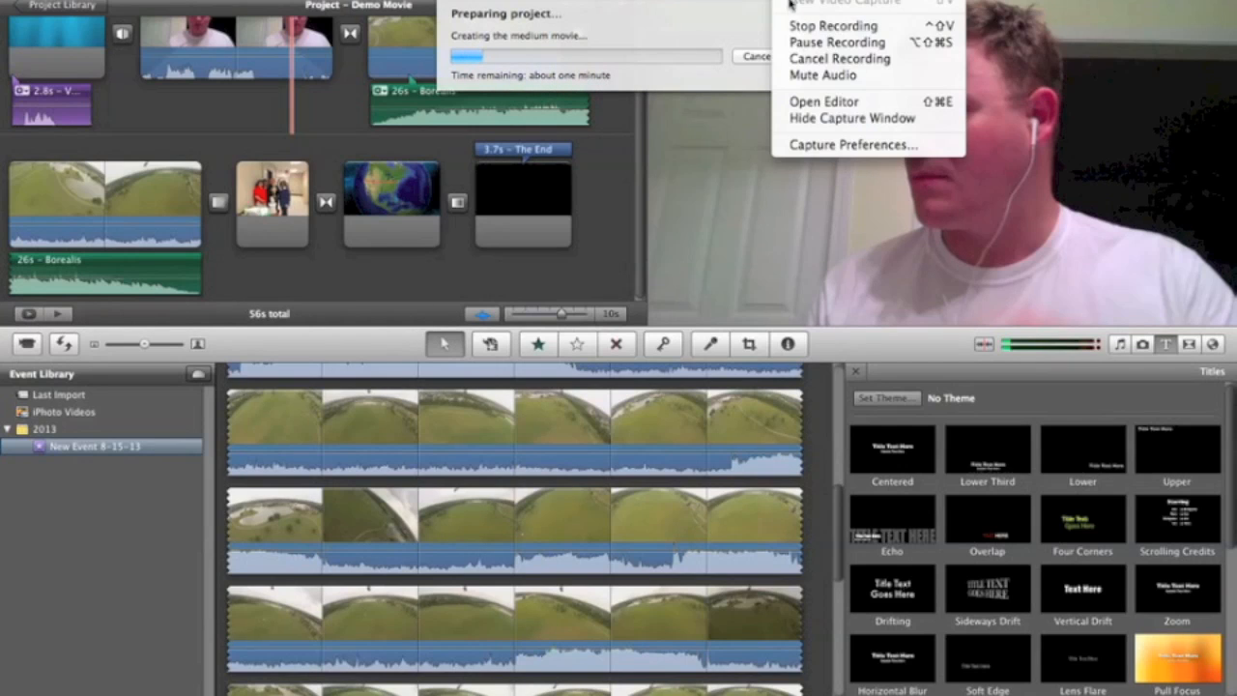
left_click(794, 42)
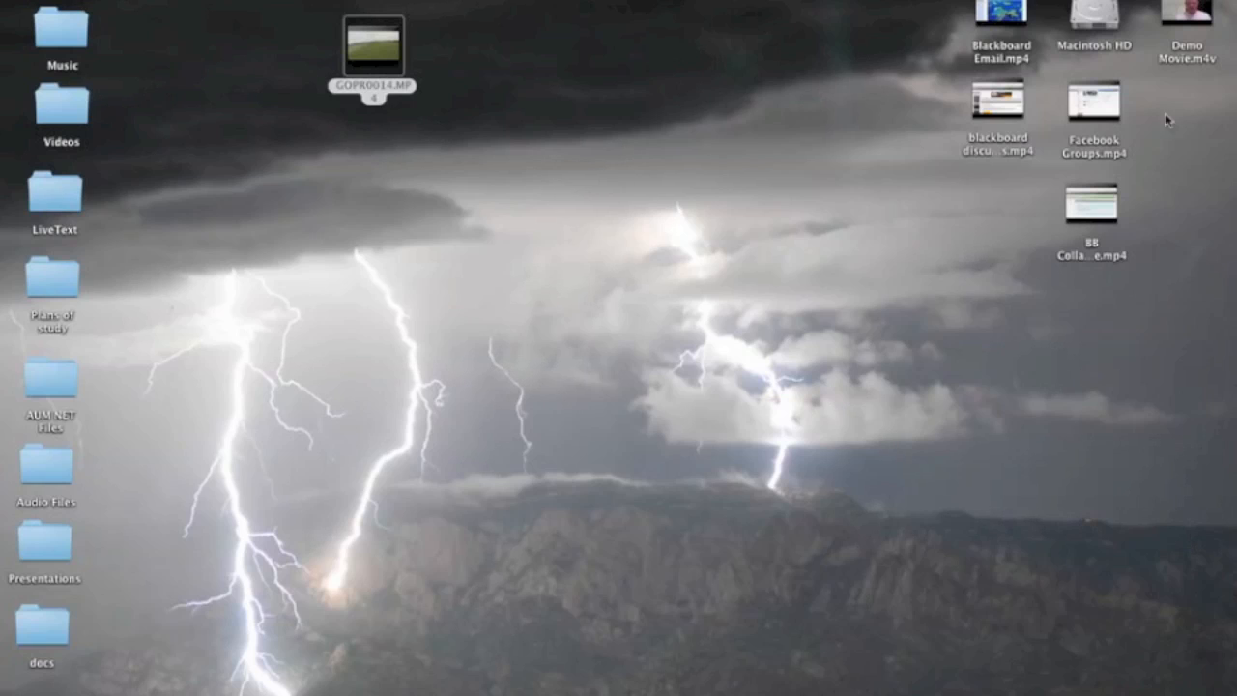
Step: Move the exported Demo Movie.m4v to the middle of the desktop and open it for playback
left_click_drag(1197, 15, 585, 269)
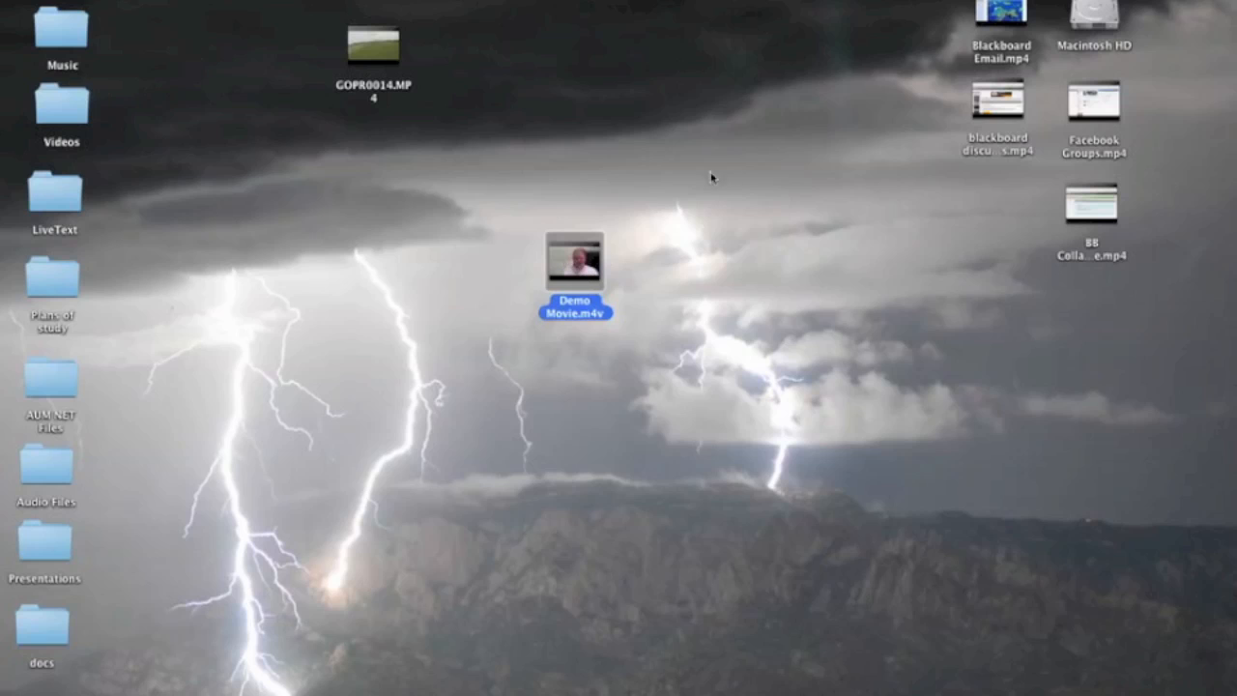
double_click(558, 282)
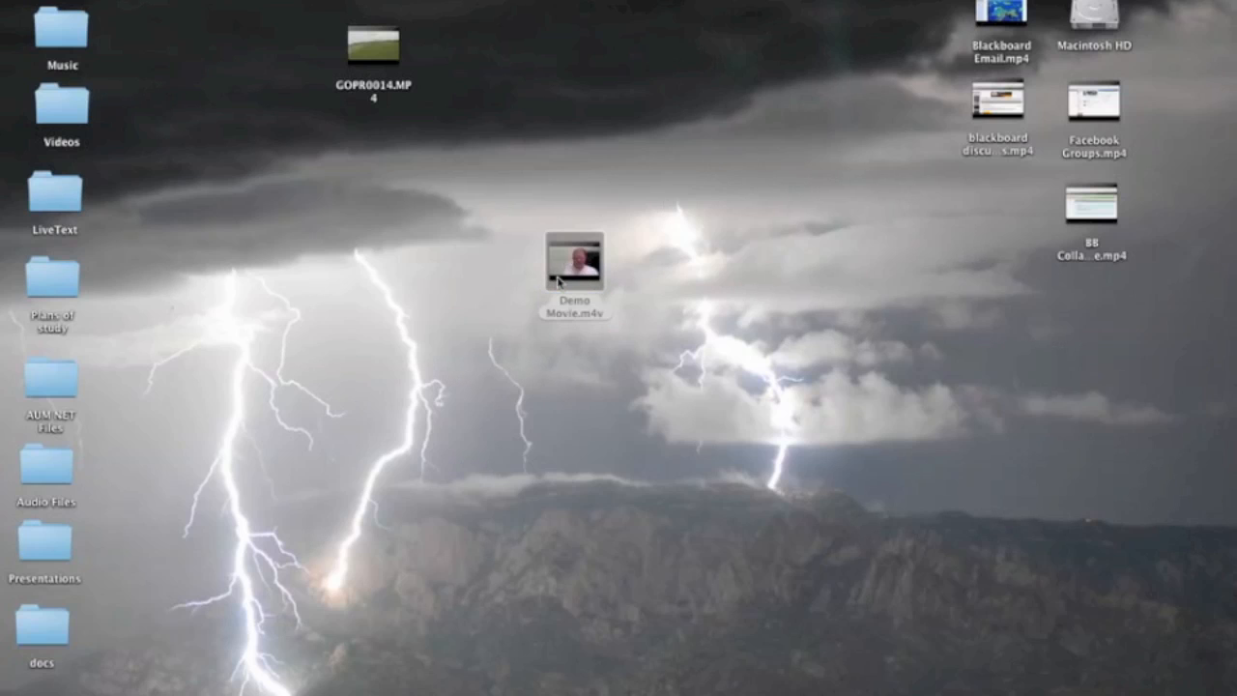
left_click_drag(321, 29, 843, 24)
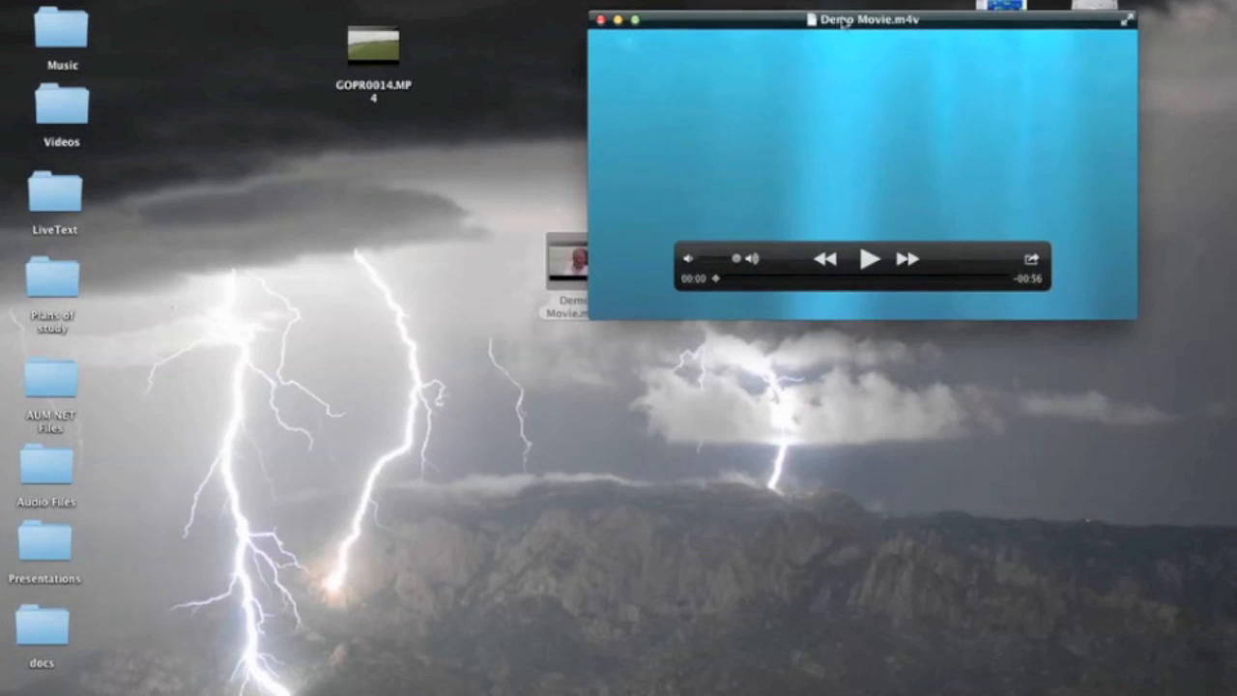
Step: Play the exported Demo Movie.m4v, skipping ahead to the GoPro footage, and watch through to the closing title
left_click(867, 258)
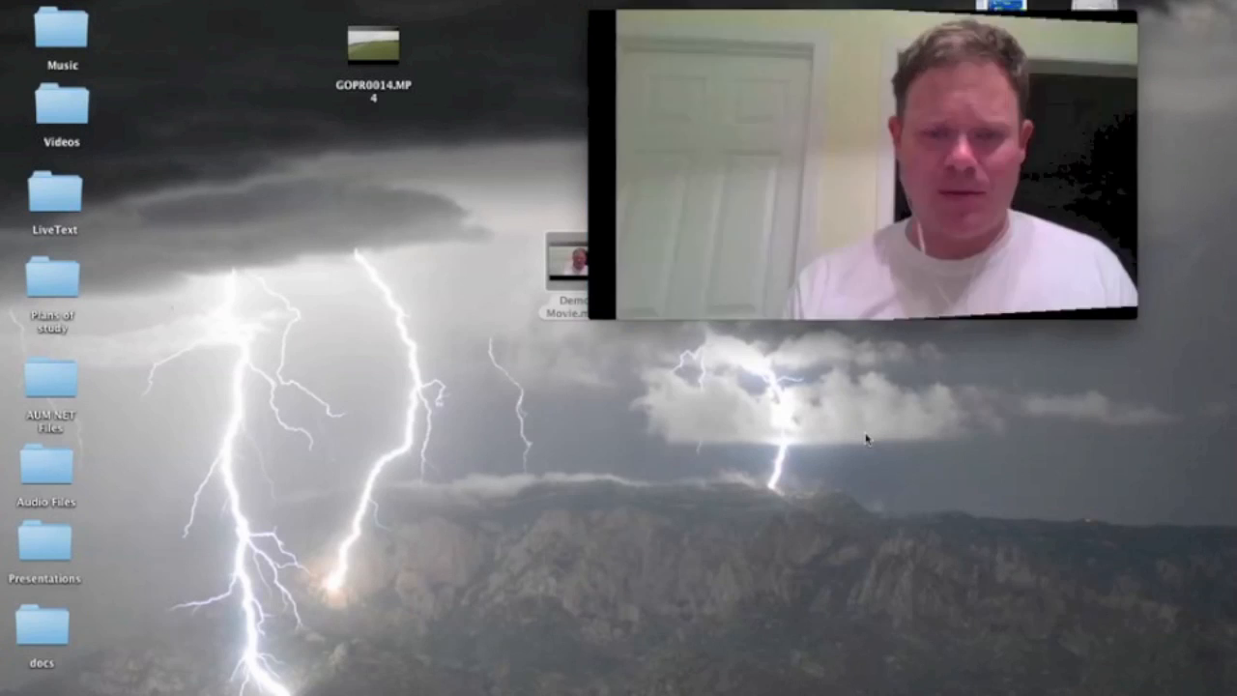
mouse_move(790, 288)
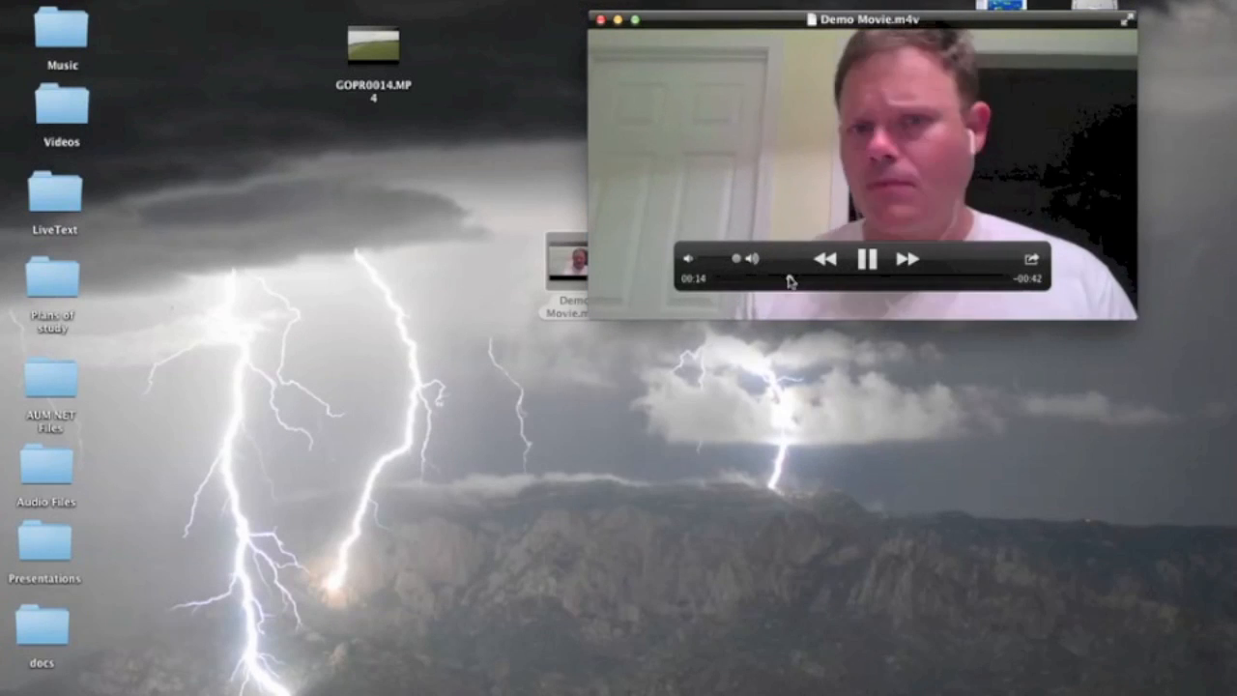
left_click(822, 279)
left_click_drag(823, 280, 869, 279)
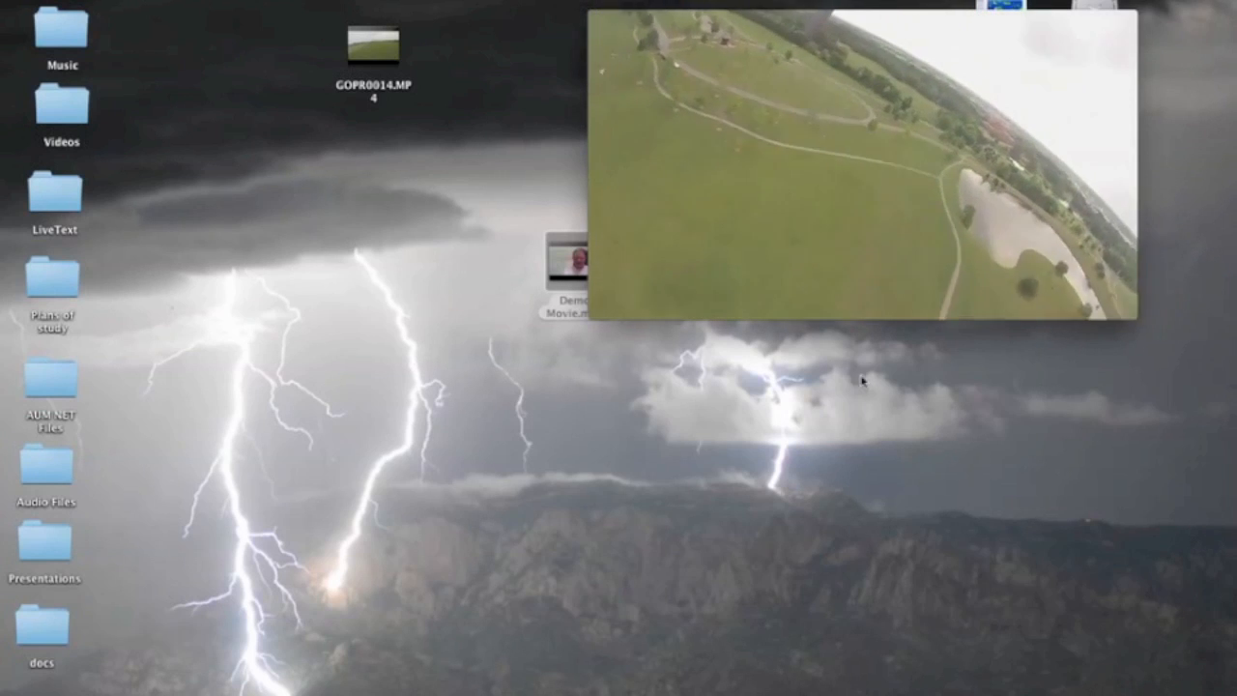
mouse_move(900, 317)
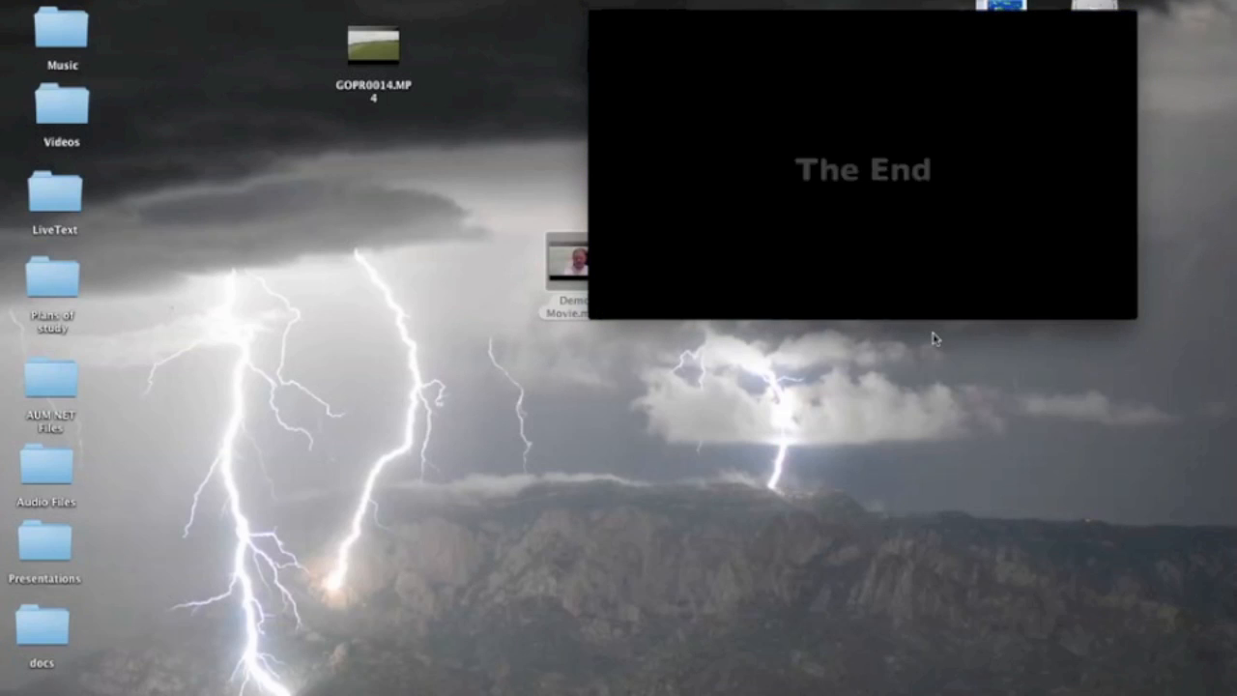
mouse_move(635, 61)
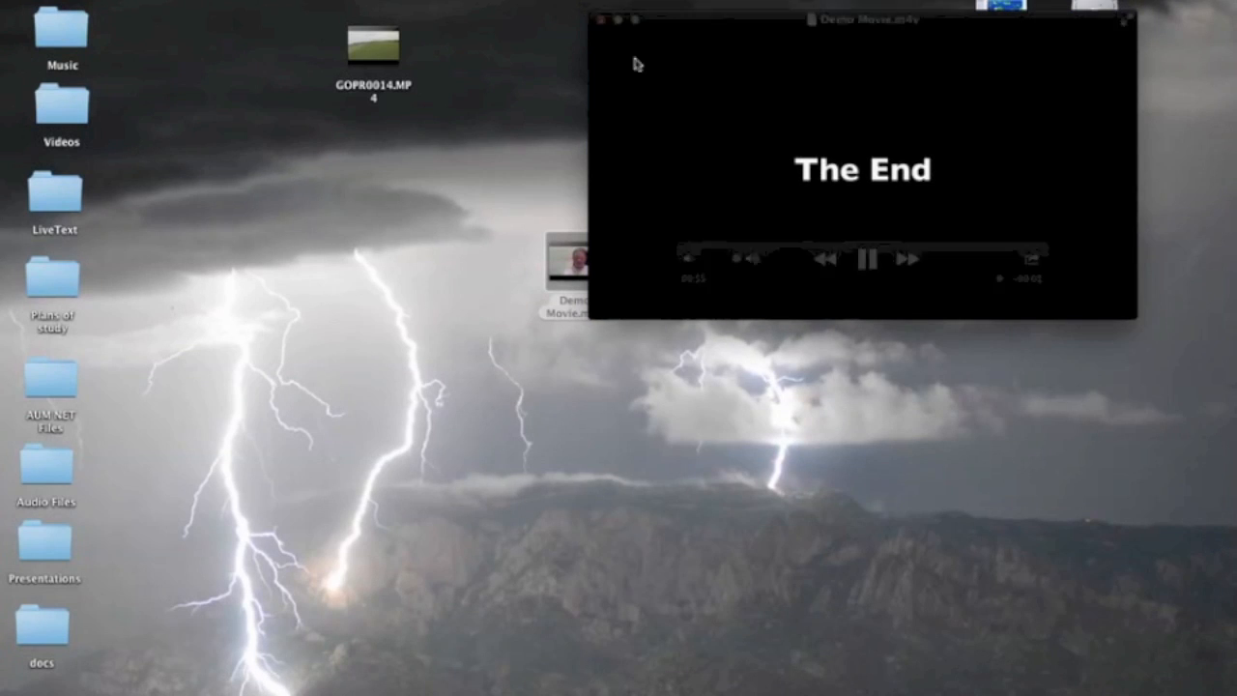